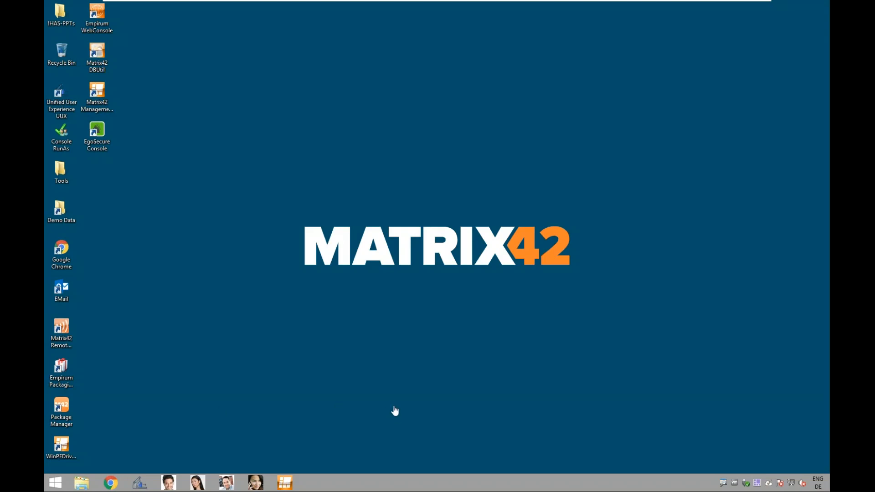
{"action": "left_click", "coordinate": [55, 483]}
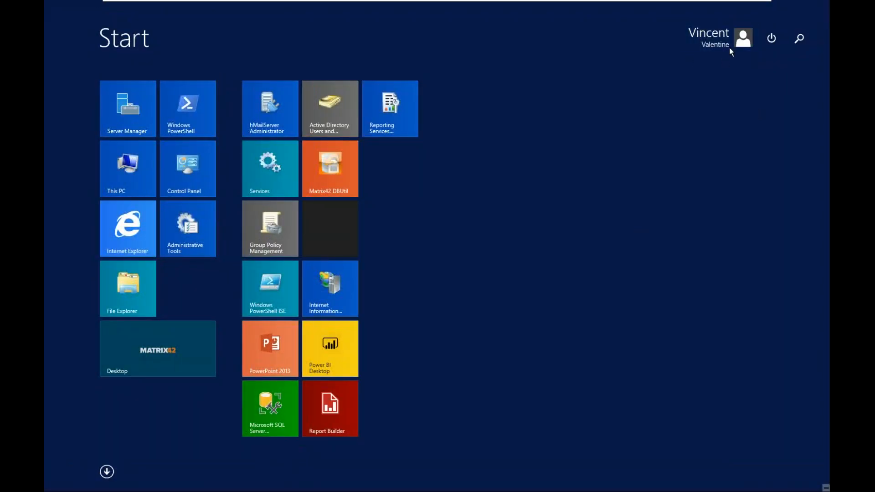
{"action": "key", "text": "super"}
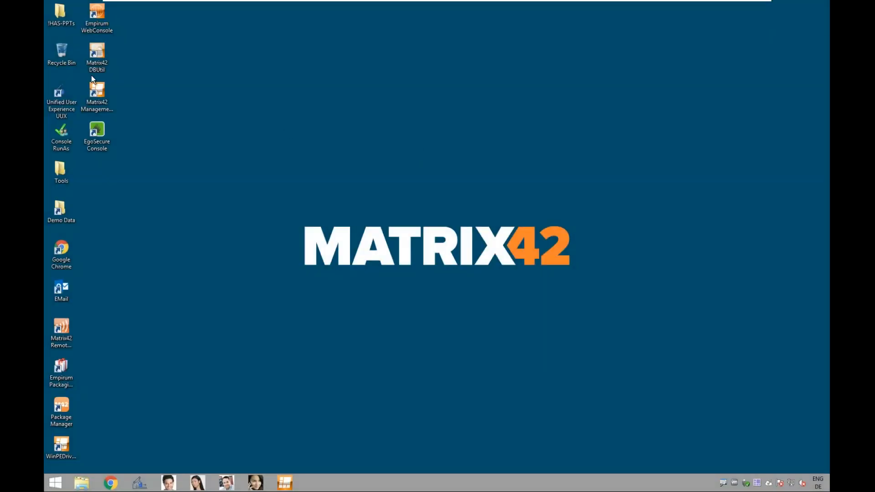
Step: Open Unified User Experience UUX from the desktop and switch to the Administration application
{"action": "left_click", "coordinate": [68, 107]}
{"action": "double_click", "coordinate": [69, 107]}
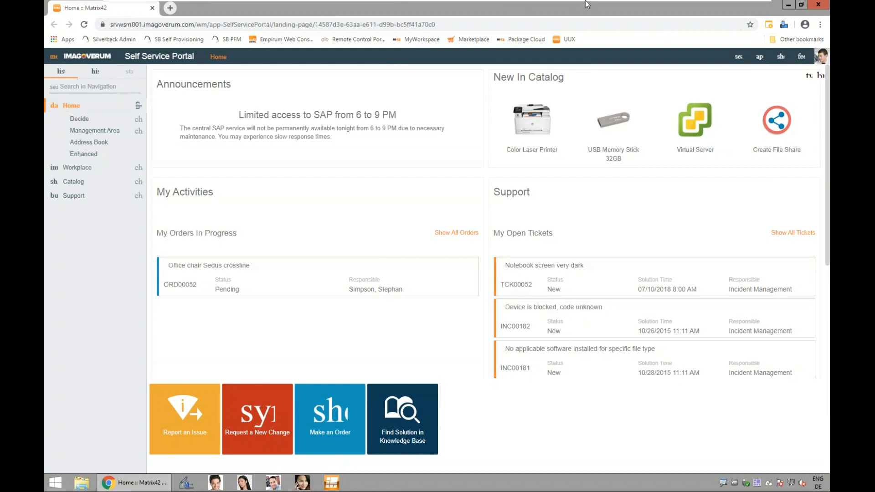
{"action": "left_click", "coordinate": [760, 57]}
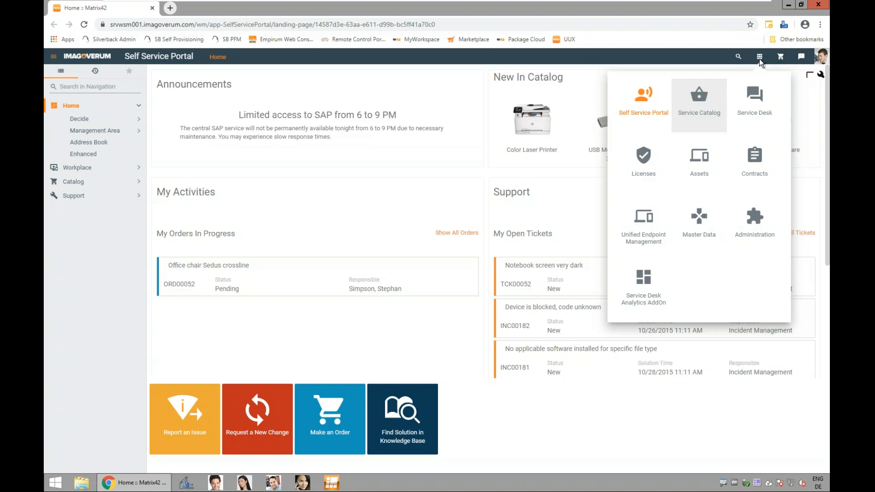
{"action": "left_click", "coordinate": [753, 223]}
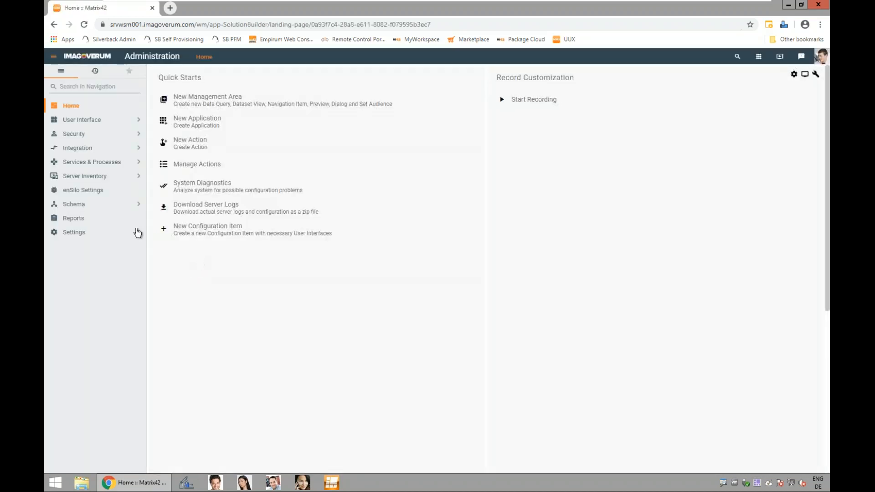
Step: Start a new configuration item under Schema with internal name Ud_joiner and display name joiner, and continue to its data definitions
{"action": "left_click", "coordinate": [97, 207]}
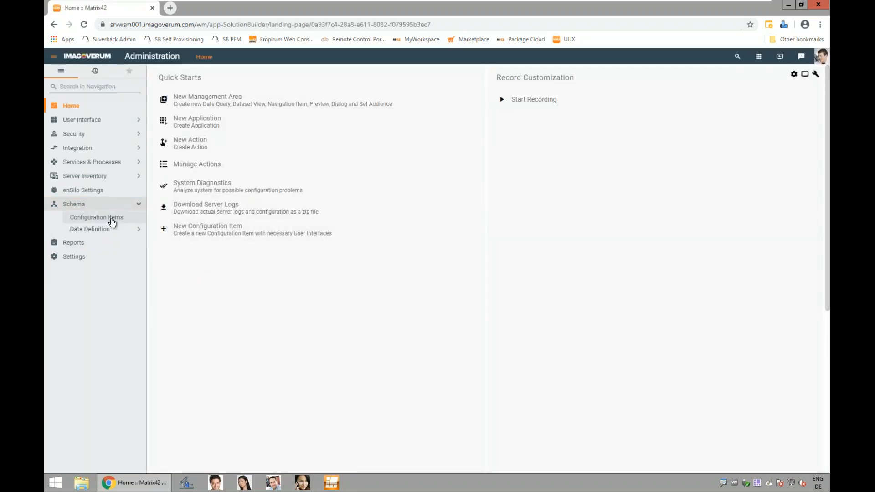
{"action": "left_click", "coordinate": [112, 219]}
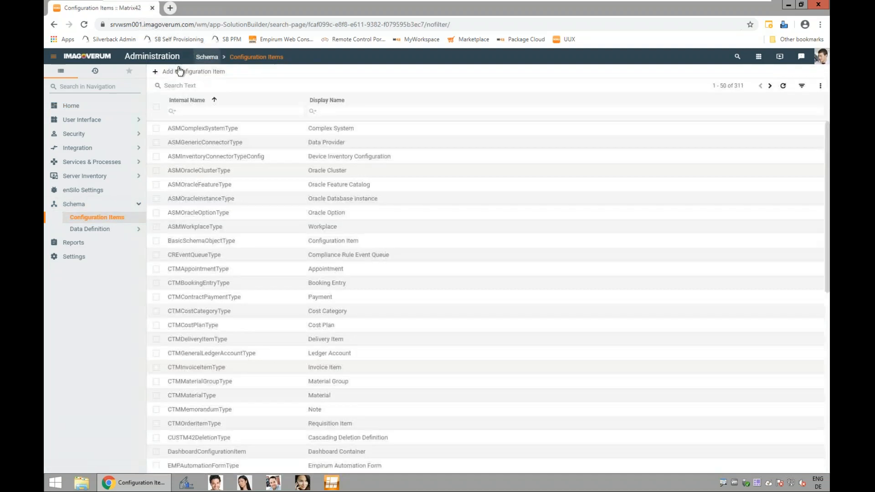
{"action": "left_click", "coordinate": [176, 74]}
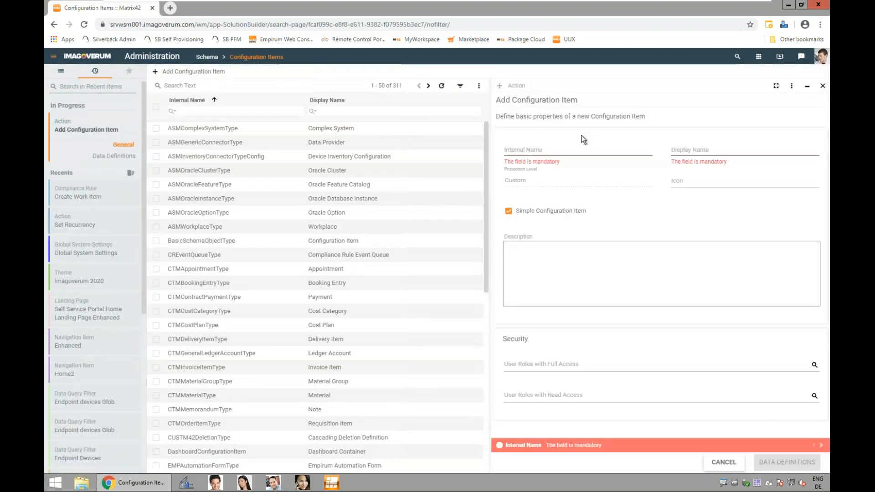
{"action": "left_click", "coordinate": [585, 148]}
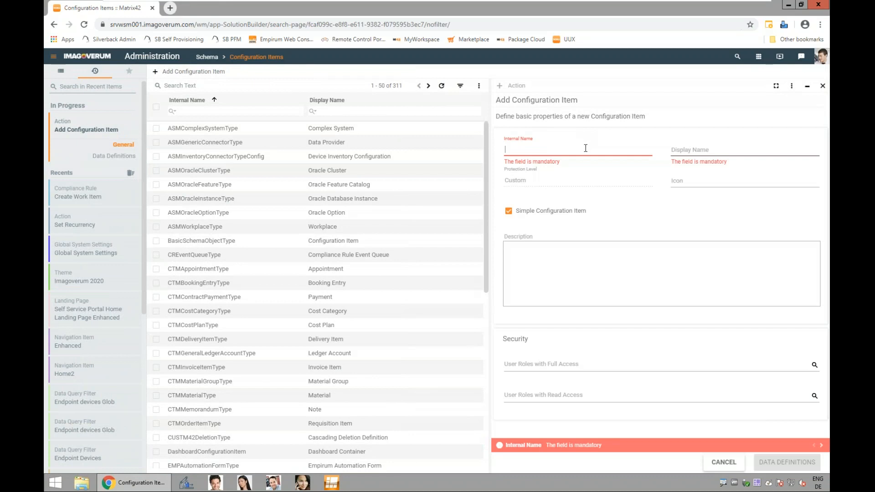
{"action": "type", "text": "joiner"}
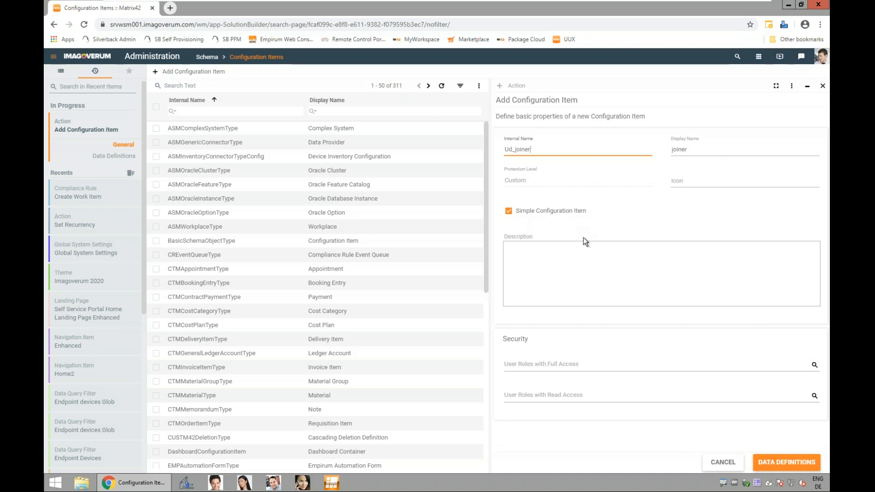
{"action": "left_click", "coordinate": [778, 464]}
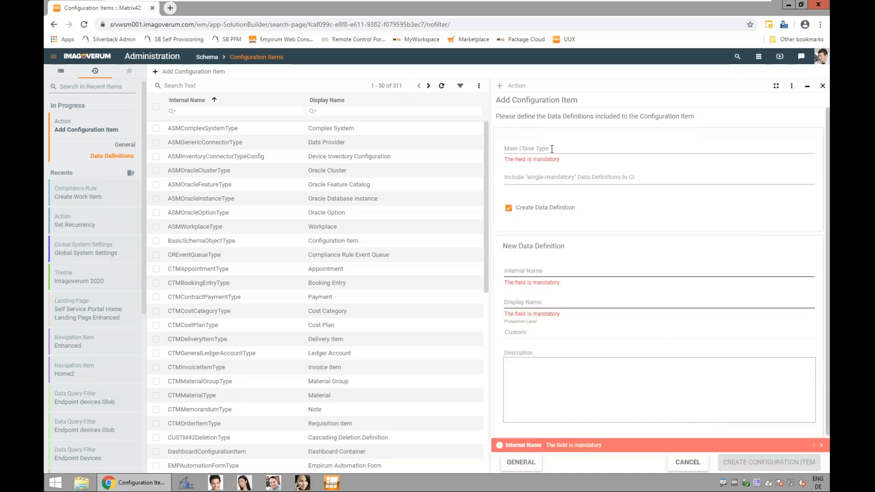
Step: Set the configuration item's main class type to ServiceForm Base DataDefinition (SvcServiceFormBase)
{"action": "left_click", "coordinate": [551, 148]}
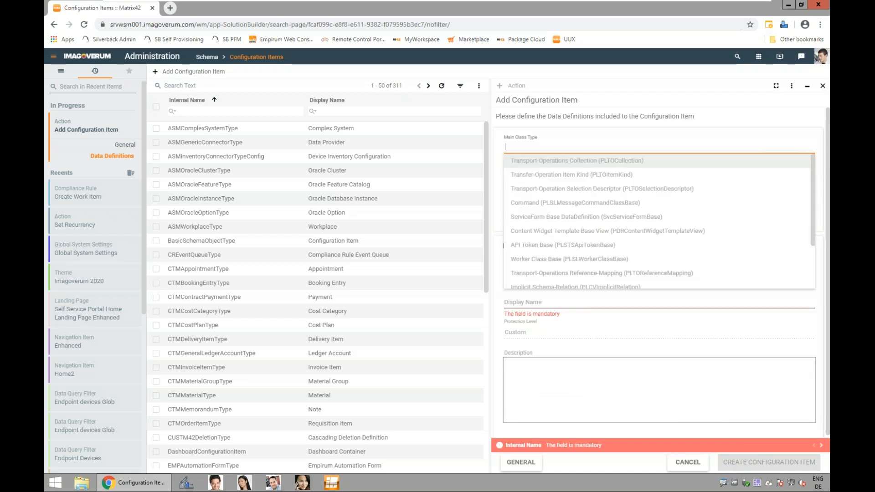
{"action": "type", "text": "serv"}
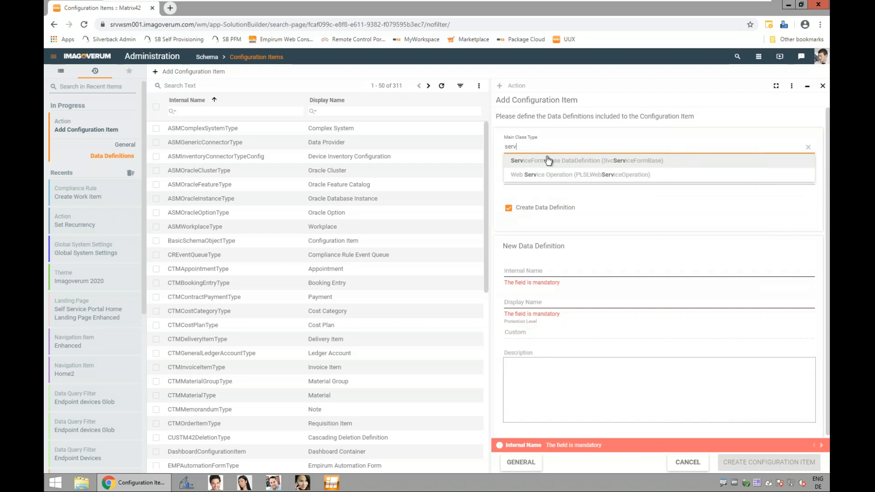
{"action": "left_click", "coordinate": [607, 164]}
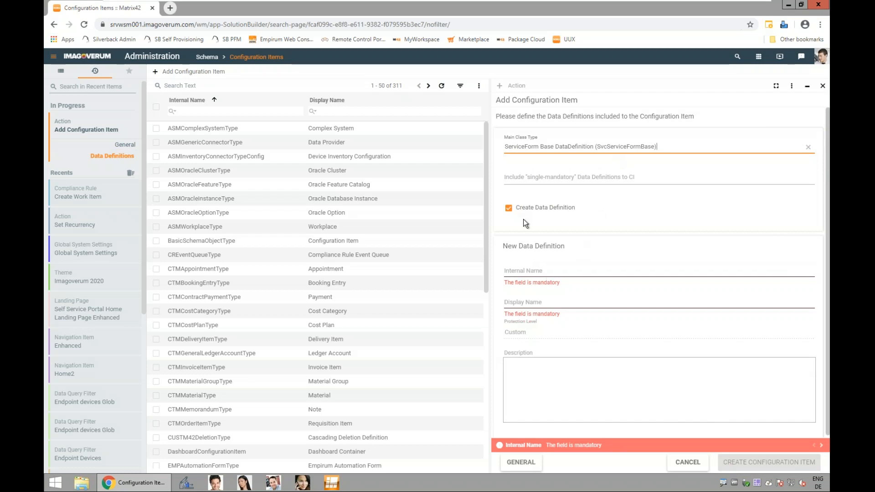
Step: Define the new data definition as Ud_JoinerDD with display name Joiner, create the configuration item and close the wizard
{"action": "left_click", "coordinate": [533, 272]}
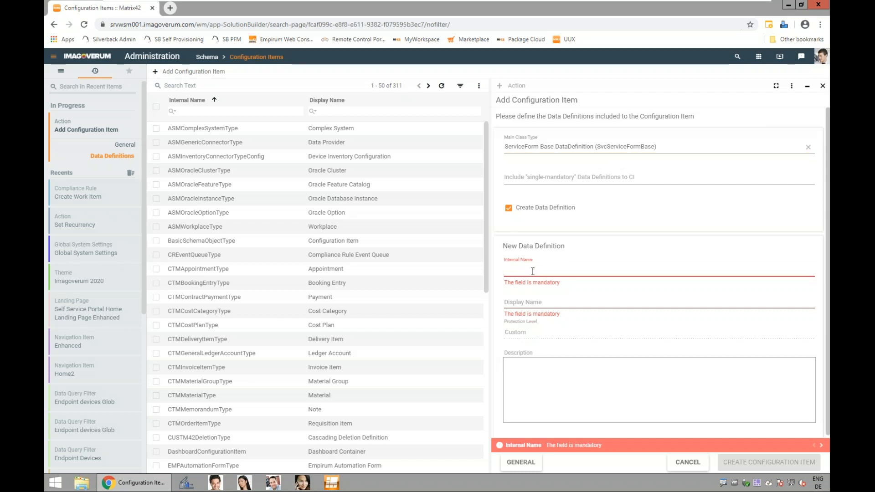
{"action": "type", "text": "JoinerDD"}
{"action": "left_click", "coordinate": [545, 302]}
{"action": "type", "text": "JoinerD"}
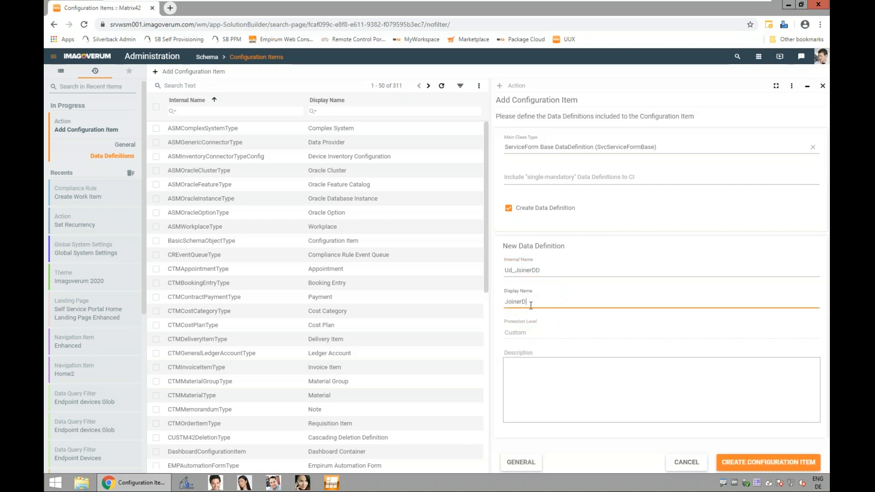
{"action": "key", "text": "BackSpace"}
{"action": "left_click", "coordinate": [760, 463]}
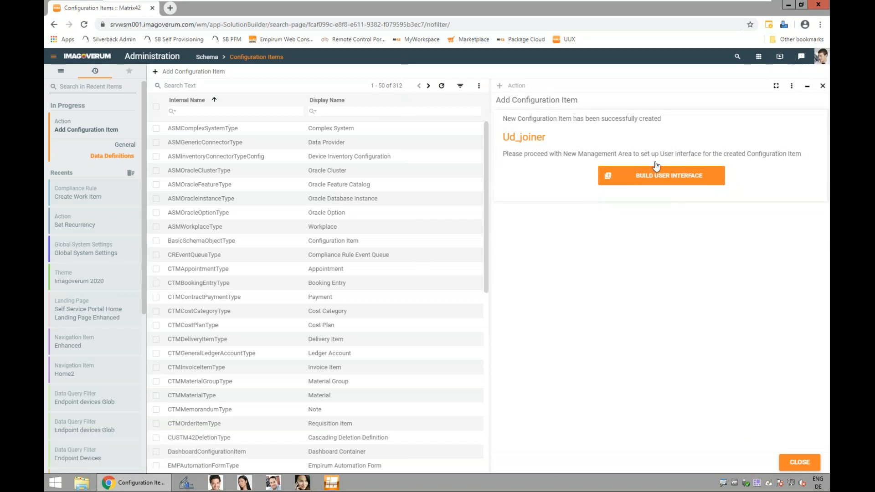
{"action": "left_click", "coordinate": [800, 463]}
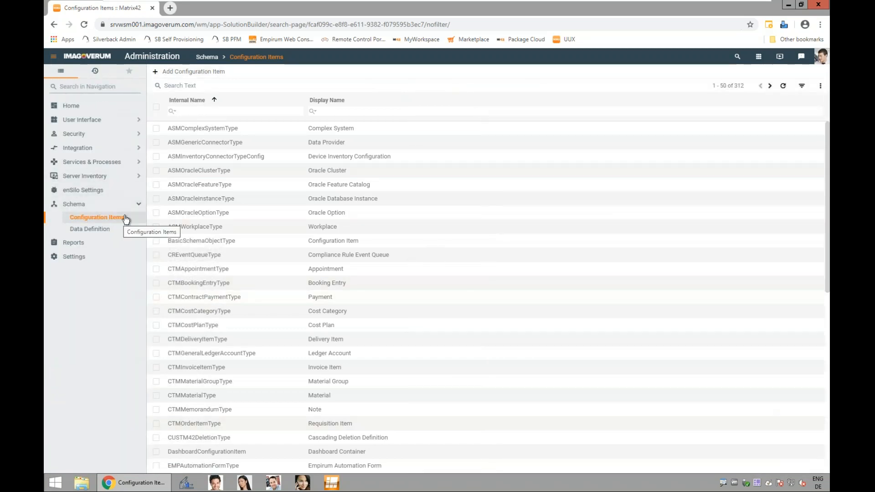
Step: Search the configuration items for "join"
{"action": "left_click", "coordinate": [186, 87]}
{"action": "type", "text": "join"}
{"action": "key", "text": "Return"}
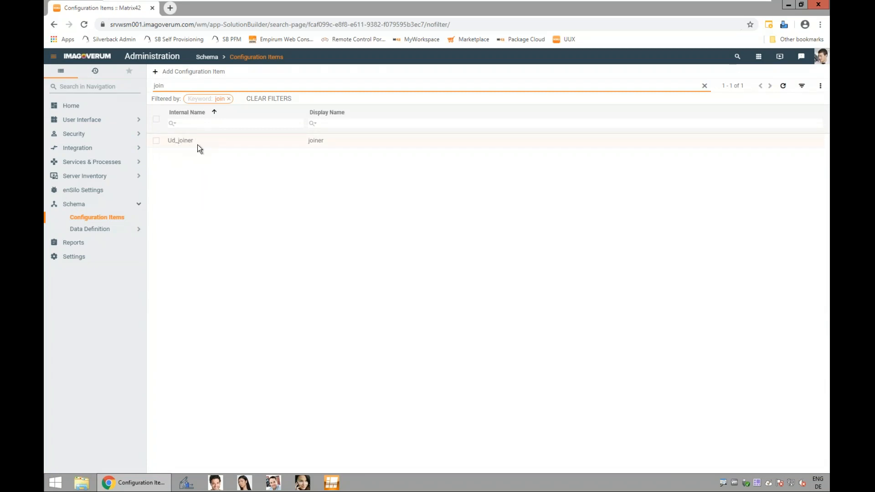
Step: Find the Ud_JoinerDD data definition by searching for "join" and open its attributes for editing
{"action": "left_click", "coordinate": [88, 233]}
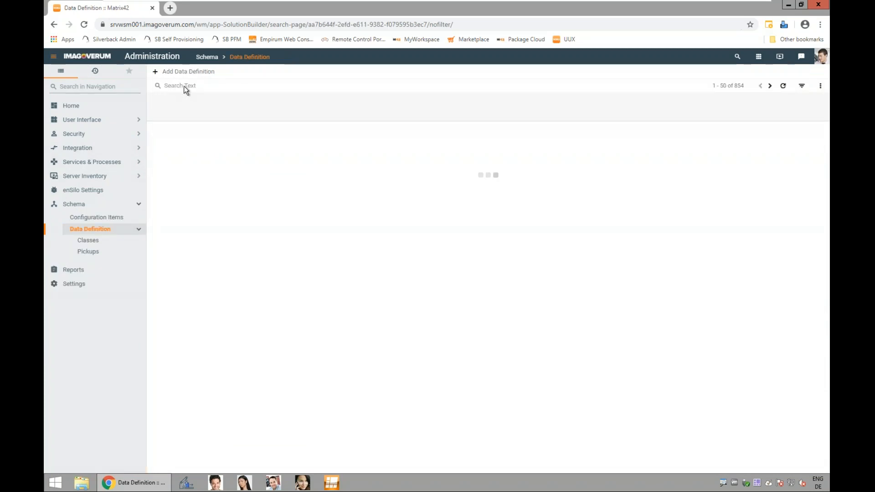
{"action": "type", "text": "join"}
{"action": "key", "text": "Return"}
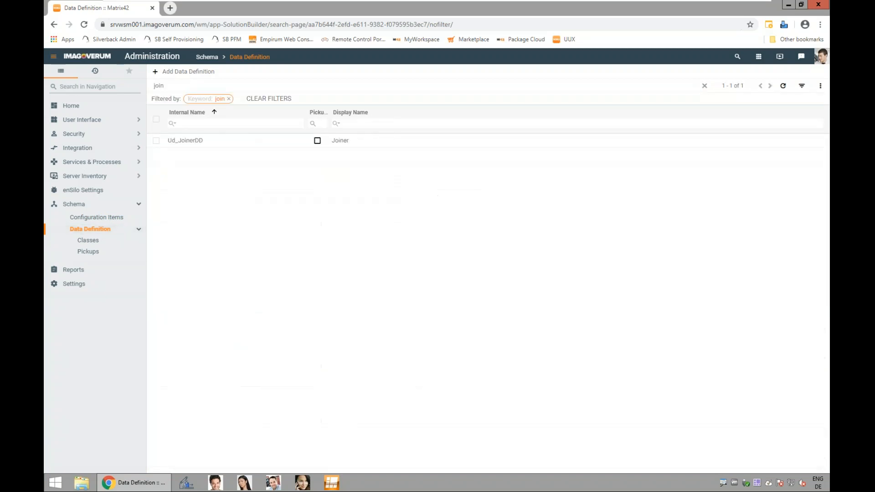
{"action": "right_click", "coordinate": [203, 140]}
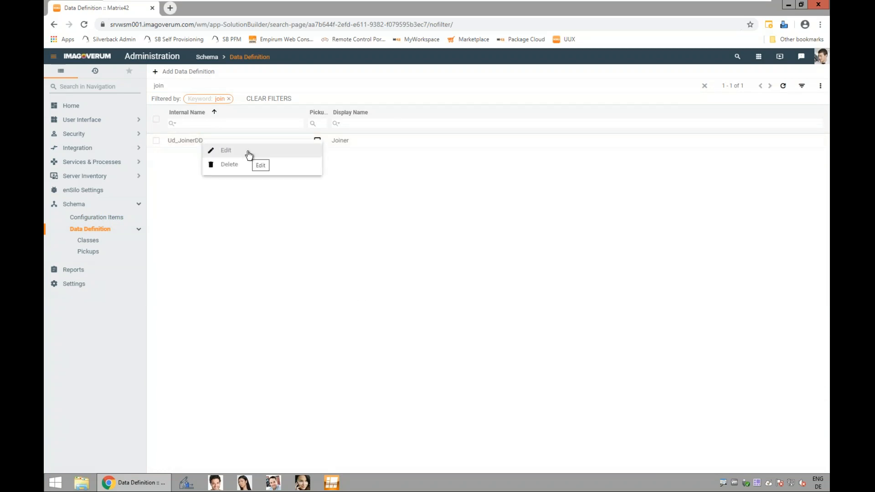
{"action": "left_click", "coordinate": [248, 151]}
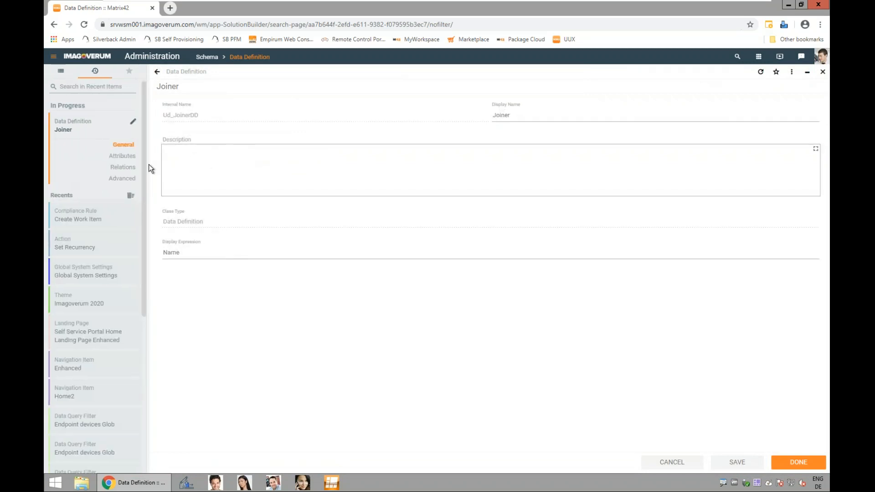
{"action": "left_click", "coordinate": [128, 157]}
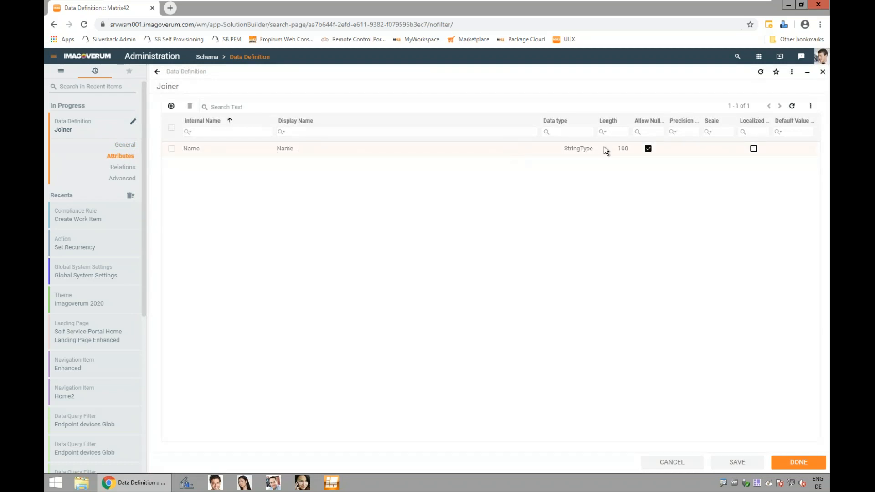
Step: Add a string attribute named Firstname to the Joiner data definition and save the definition
{"action": "left_click", "coordinate": [171, 107]}
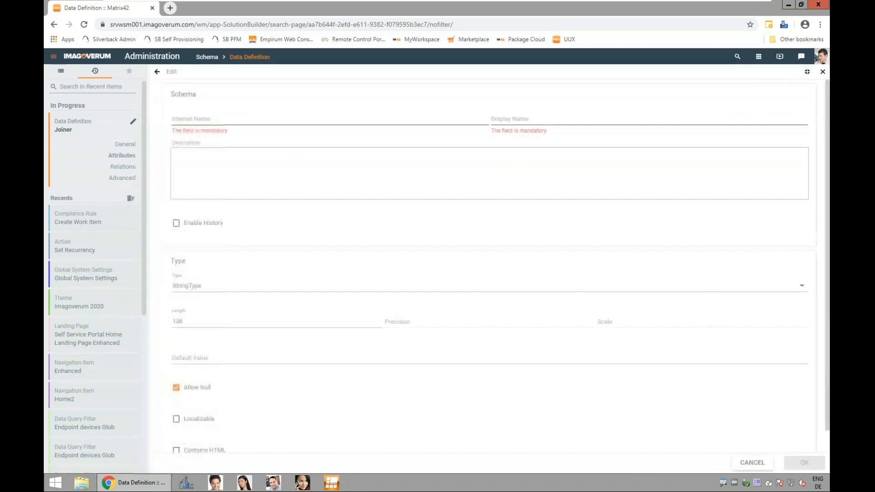
{"action": "left_click", "coordinate": [212, 121]}
{"action": "type", "text": "Firstname"}
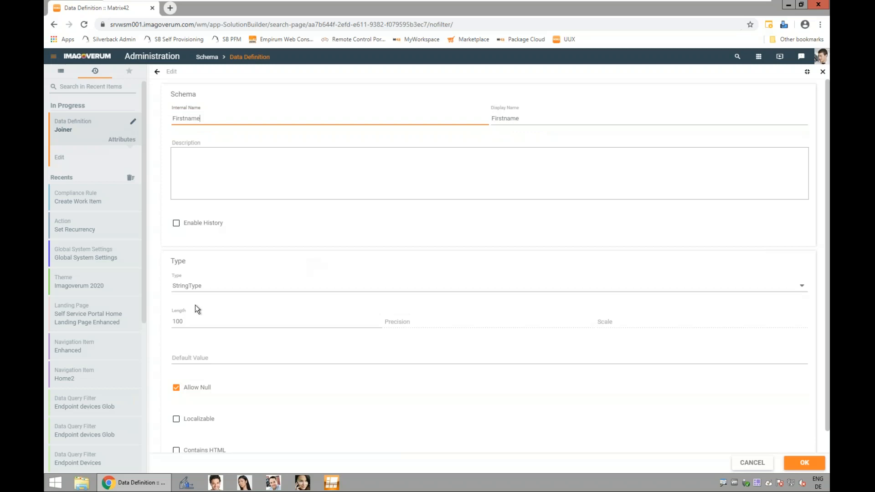
{"action": "left_click", "coordinate": [797, 465]}
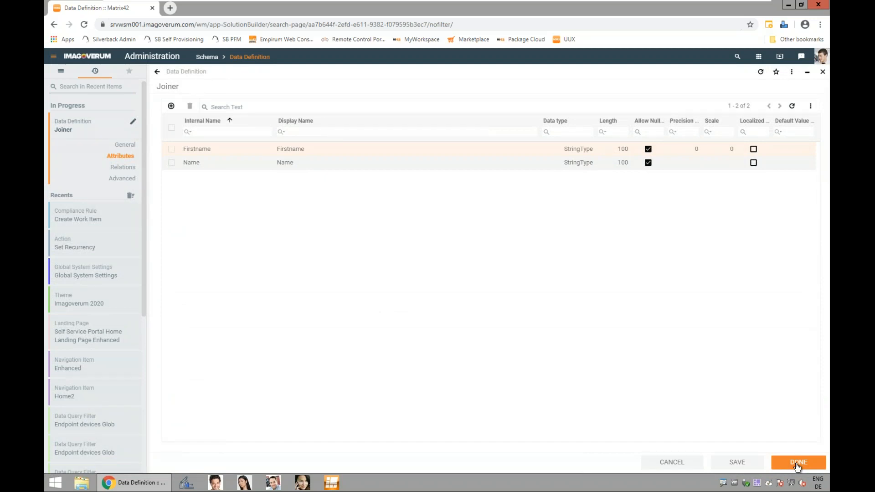
{"action": "left_click", "coordinate": [799, 465]}
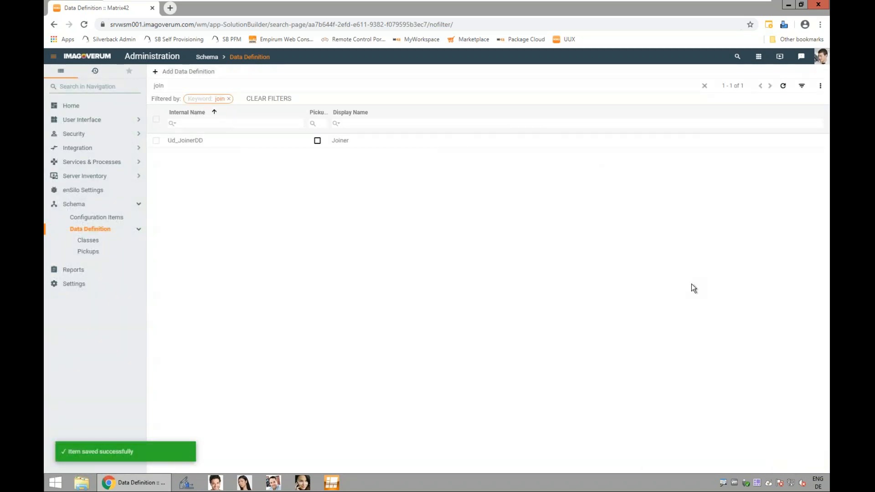
Step: Search the security user roles for "ever" and open the Everyone role
{"action": "left_click", "coordinate": [112, 134]}
{"action": "left_click", "coordinate": [112, 145]}
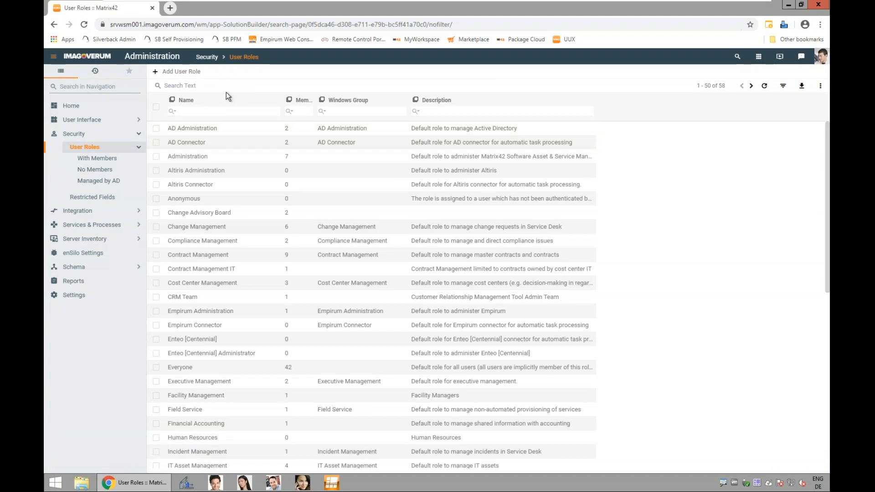
{"action": "left_click", "coordinate": [180, 86]}
{"action": "type", "text": "ever"}
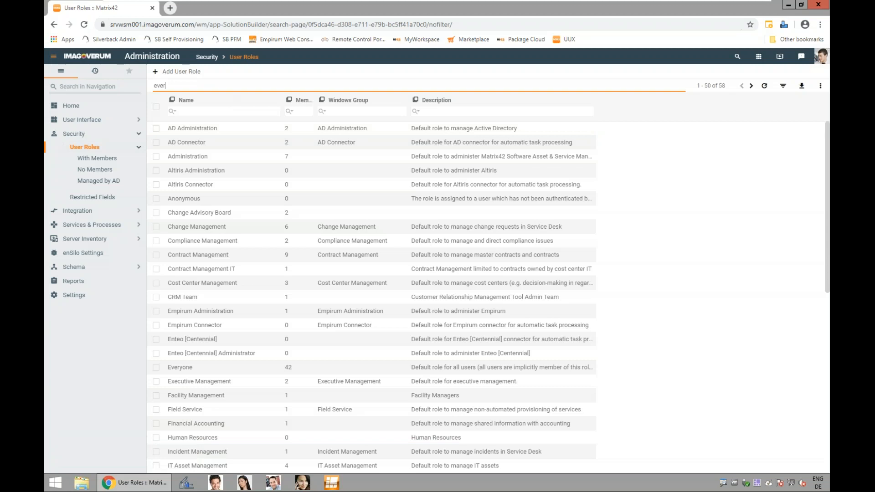
{"action": "key", "text": "Return"}
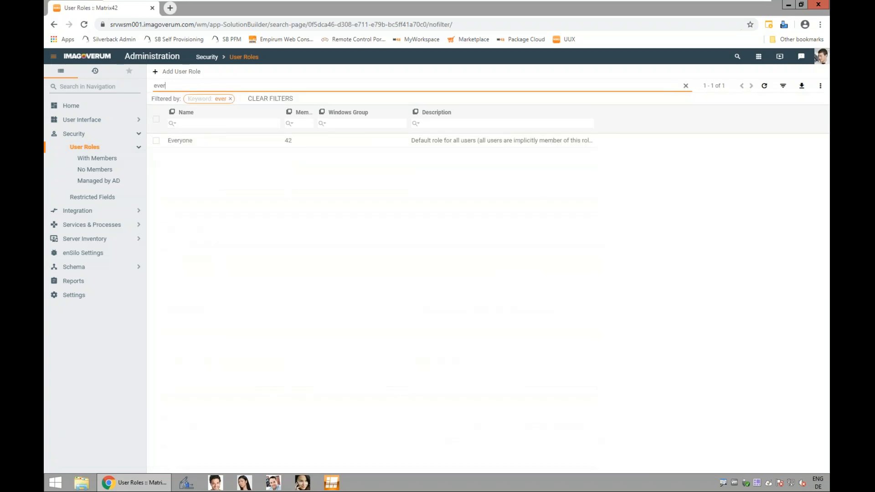
{"action": "left_click", "coordinate": [189, 144]}
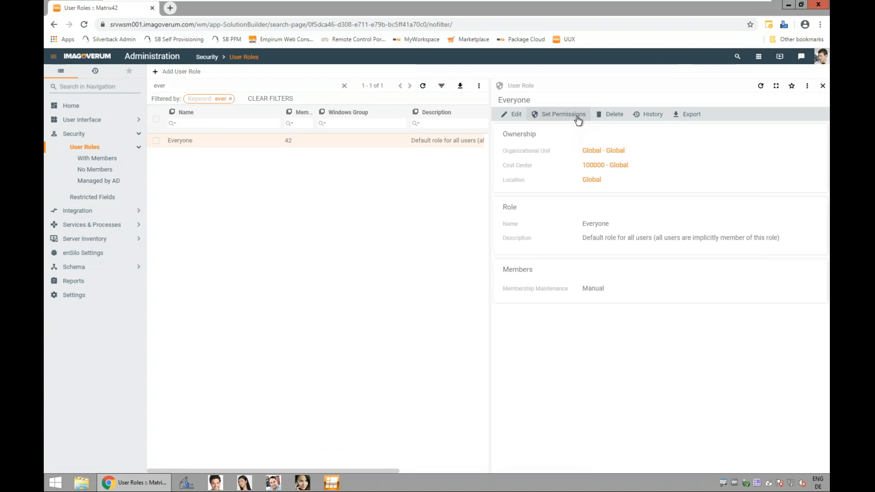
Step: Grant the Everyone role Read, Write, Create and Delete permissions on the joiner (Ud_joiner) configuration item
{"action": "left_click", "coordinate": [561, 114]}
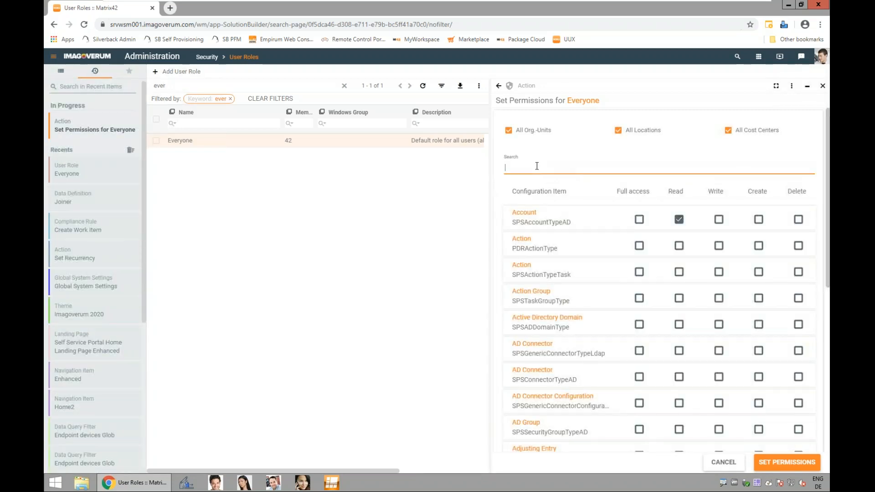
{"action": "type", "text": "join"}
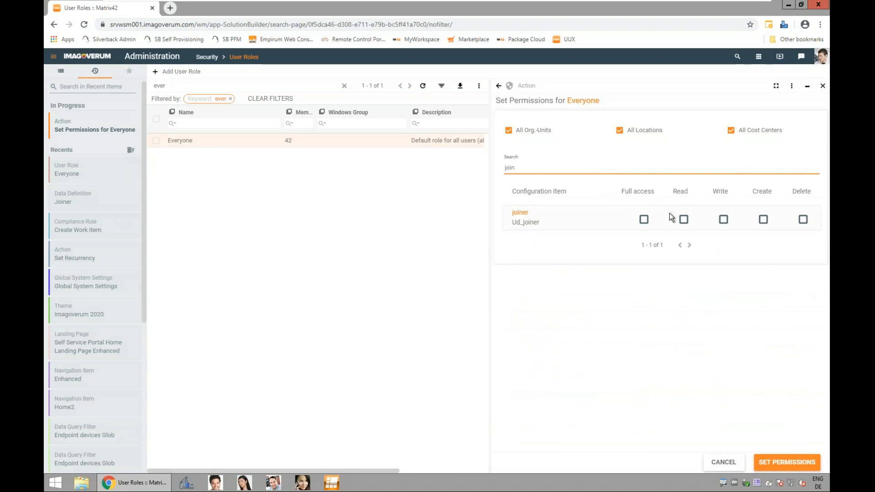
{"action": "left_click", "coordinate": [684, 220]}
{"action": "left_click", "coordinate": [725, 219]}
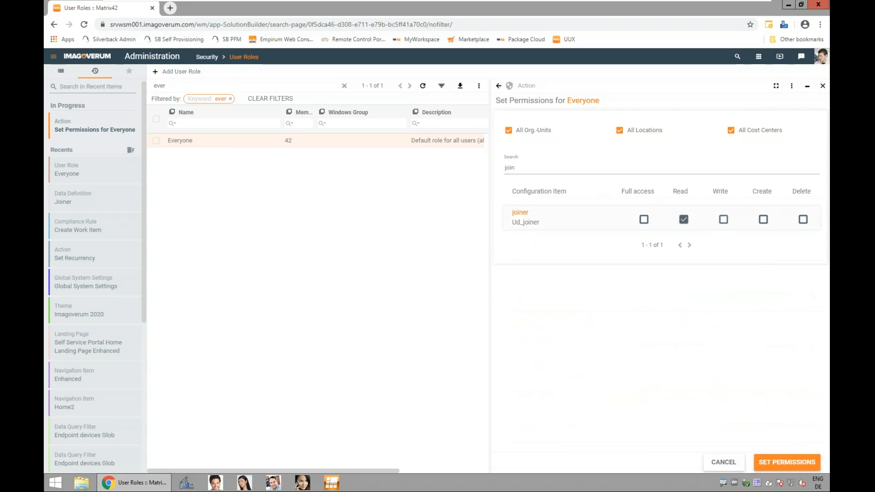
{"action": "left_click", "coordinate": [763, 220]}
{"action": "left_click", "coordinate": [803, 220]}
{"action": "left_click", "coordinate": [804, 463]}
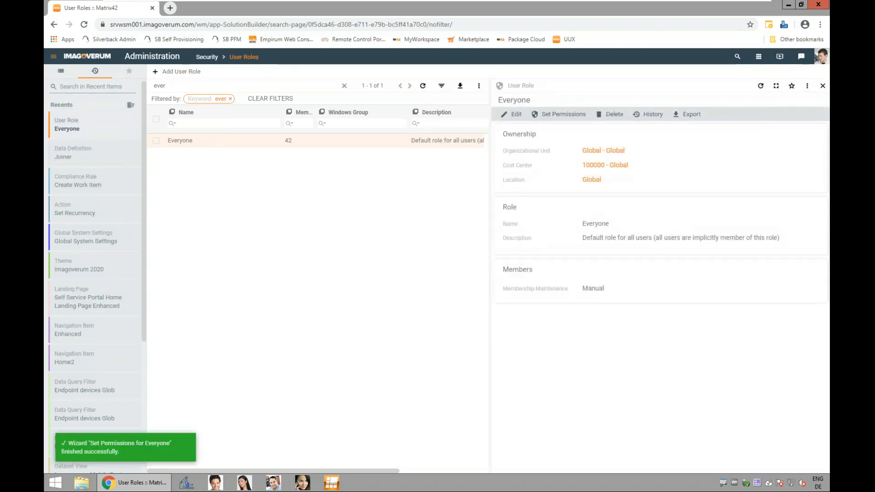
Step: Start a new dialog among the user interface layouts and name it JoinerForm
{"action": "left_click", "coordinate": [62, 73]}
{"action": "left_click", "coordinate": [93, 121]}
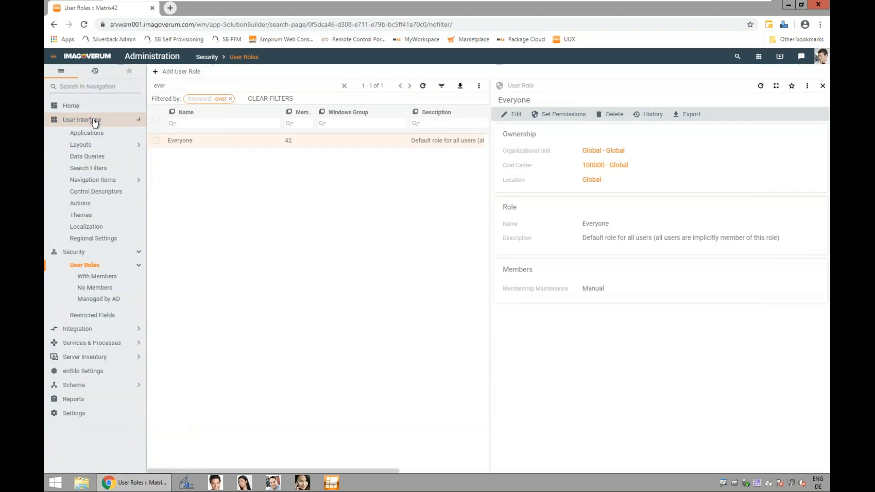
{"action": "left_click", "coordinate": [93, 145]}
{"action": "left_click", "coordinate": [100, 156]}
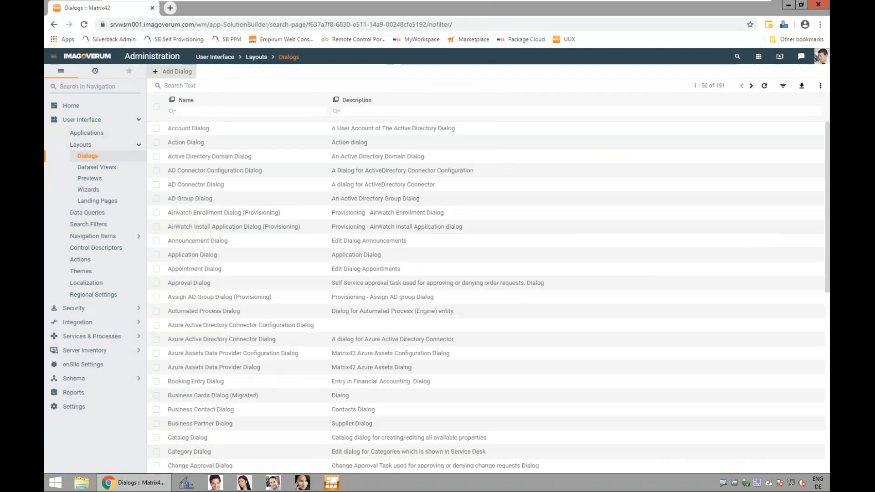
{"action": "left_click", "coordinate": [173, 72]}
{"action": "left_click", "coordinate": [214, 114]}
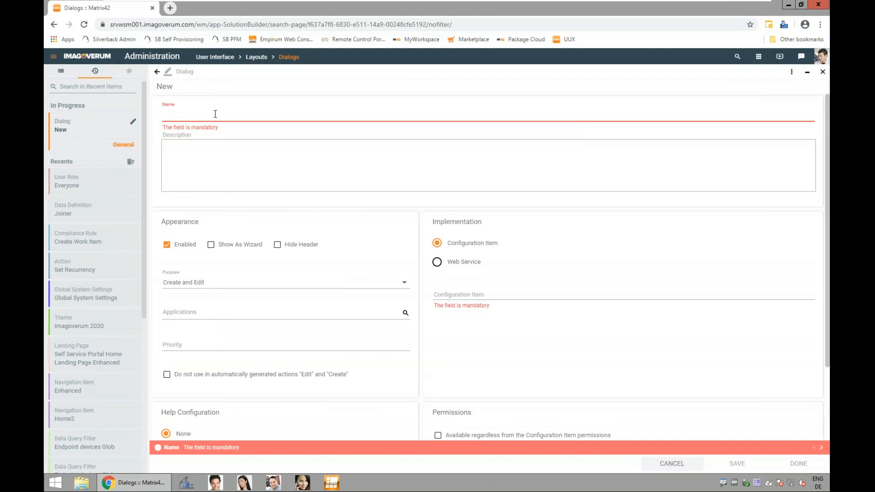
{"action": "type", "text": "JoinerForm"}
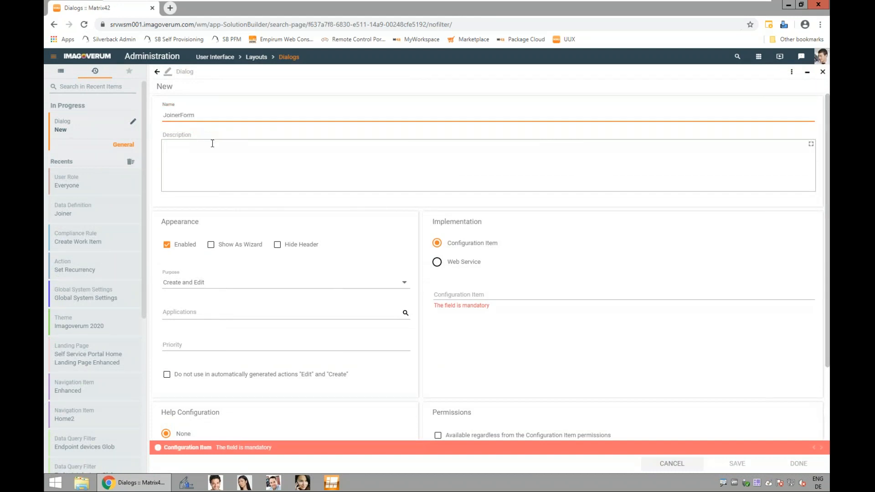
Step: Base the new dialog on the joiner (Ud_joiner) configuration item and finish creating it
{"action": "left_click", "coordinate": [451, 294]}
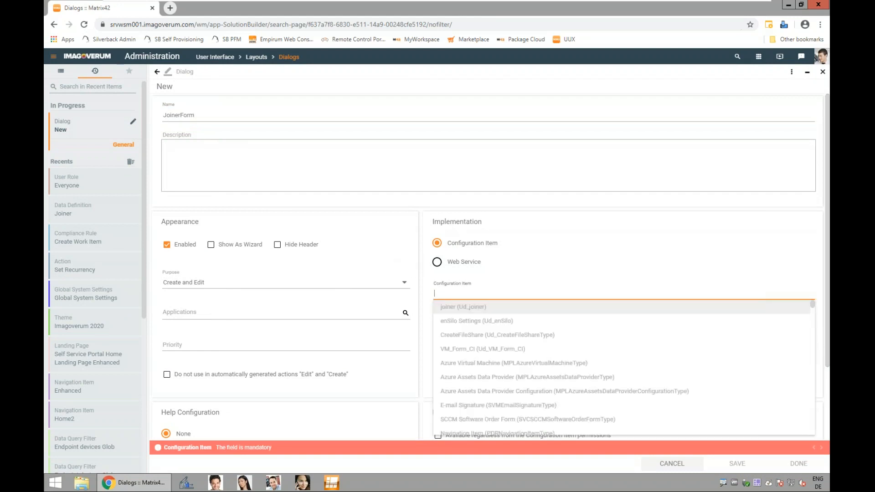
{"action": "type", "text": "join"}
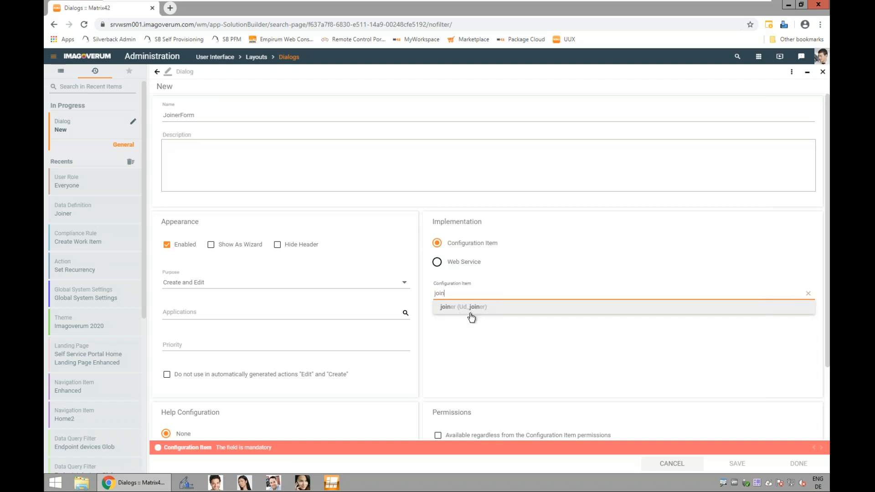
{"action": "left_click", "coordinate": [479, 314]}
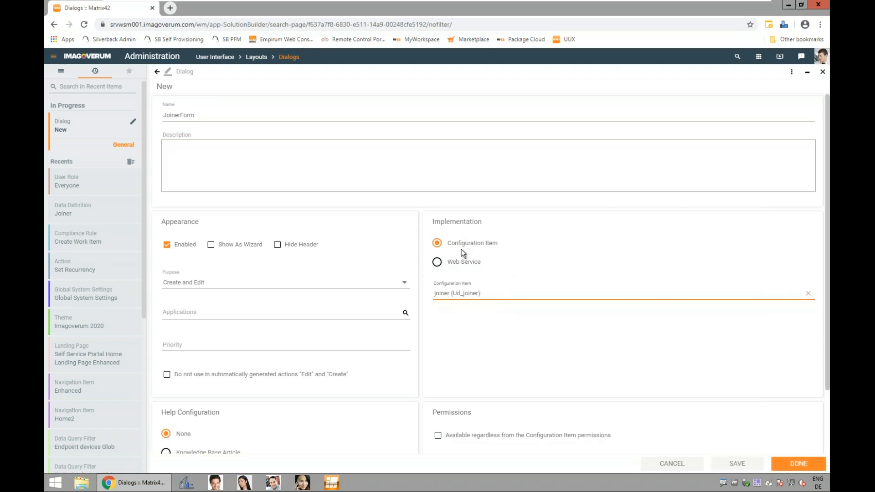
{"action": "left_click", "coordinate": [791, 466]}
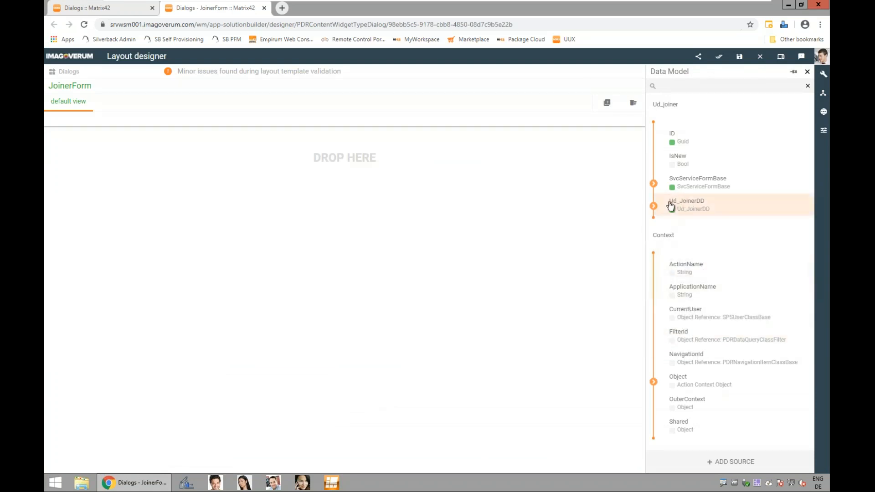
Step: Add the Firstname attribute of Ud_JoinerDD to the form's default view as a TextBox
{"action": "left_click", "coordinate": [654, 206]}
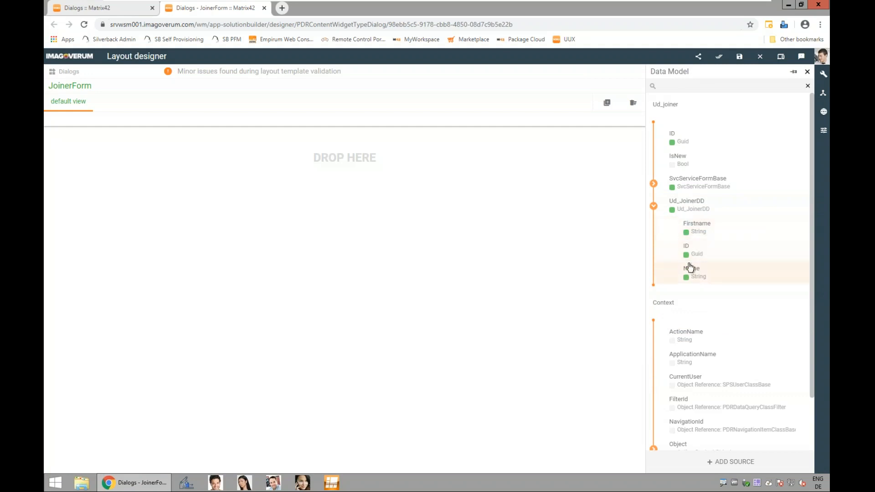
{"action": "left_click_drag", "start_coordinate": [697, 235], "coordinate": [148, 168]}
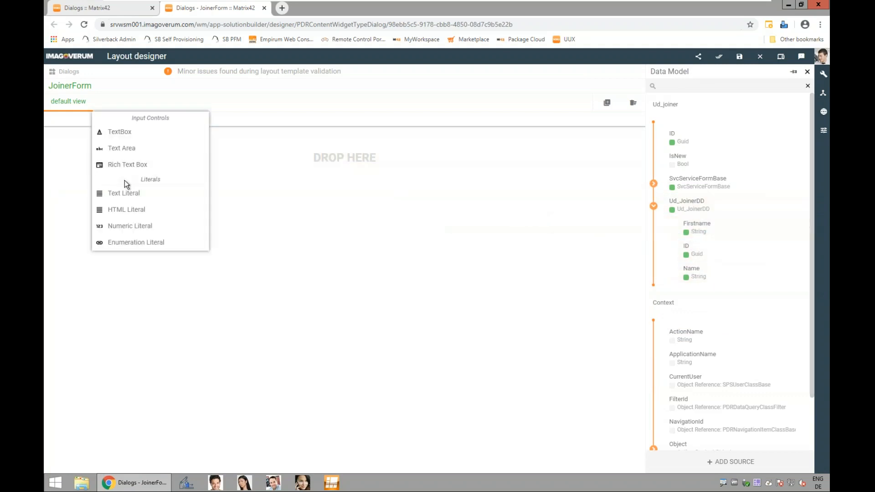
{"action": "left_click", "coordinate": [145, 134]}
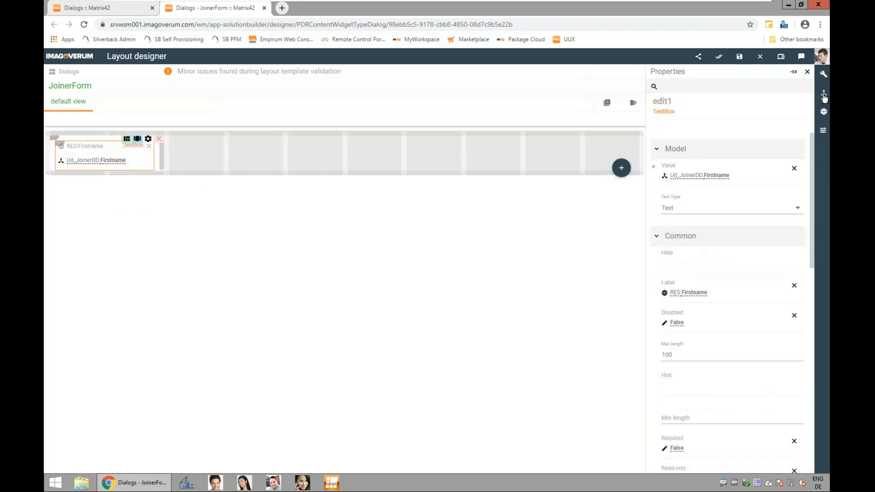
Step: Add the Ud_JoinerDD Name attribute as a TextBox in the same row as Firstname, and save and publish the layout
{"action": "left_click", "coordinate": [824, 95]}
{"action": "left_click", "coordinate": [664, 209]}
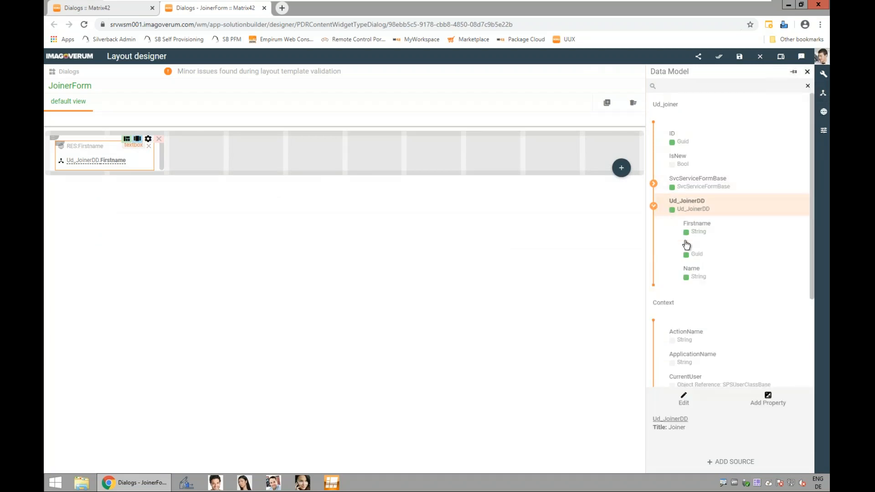
{"action": "left_click_drag", "start_coordinate": [701, 281], "coordinate": [256, 145]}
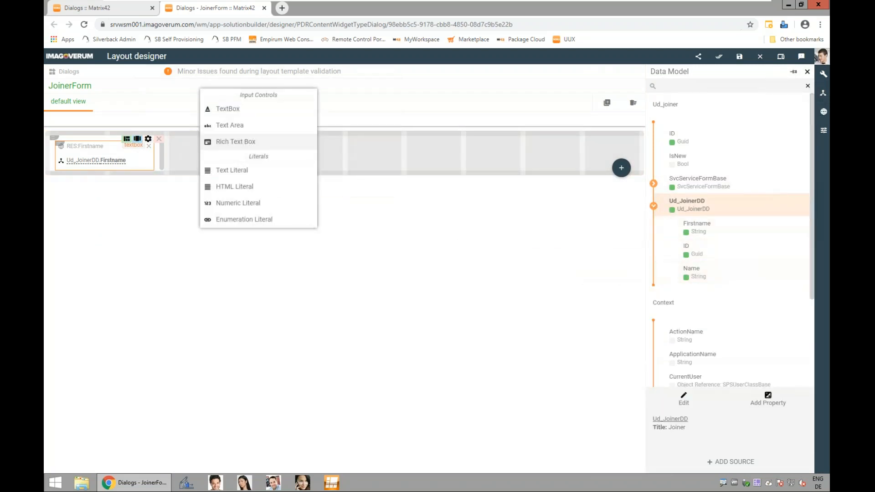
{"action": "left_click", "coordinate": [258, 113]}
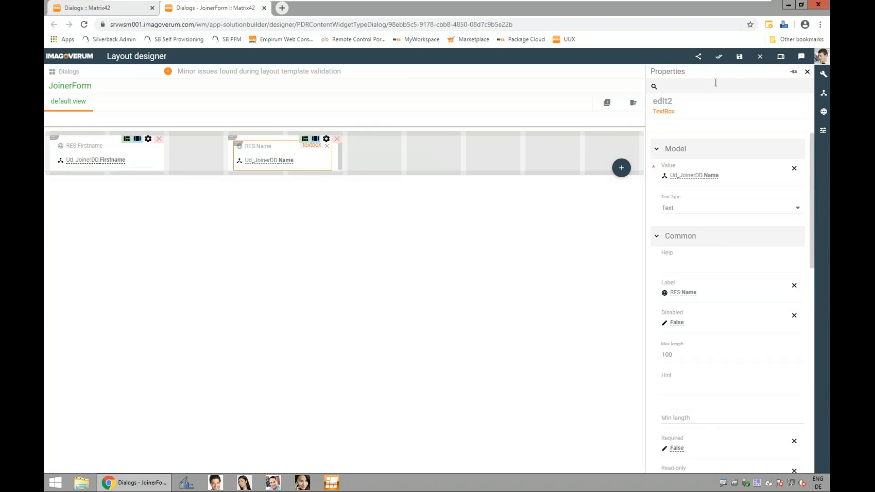
{"action": "left_click", "coordinate": [698, 56]}
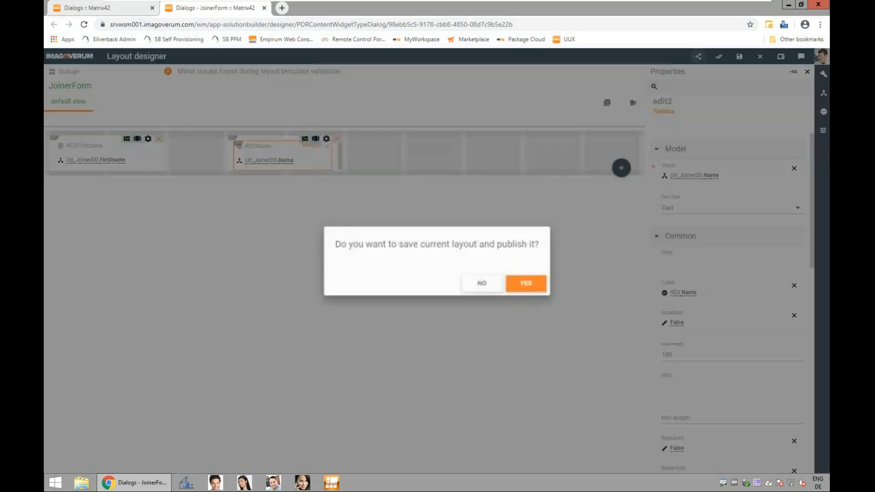
{"action": "left_click", "coordinate": [536, 285]}
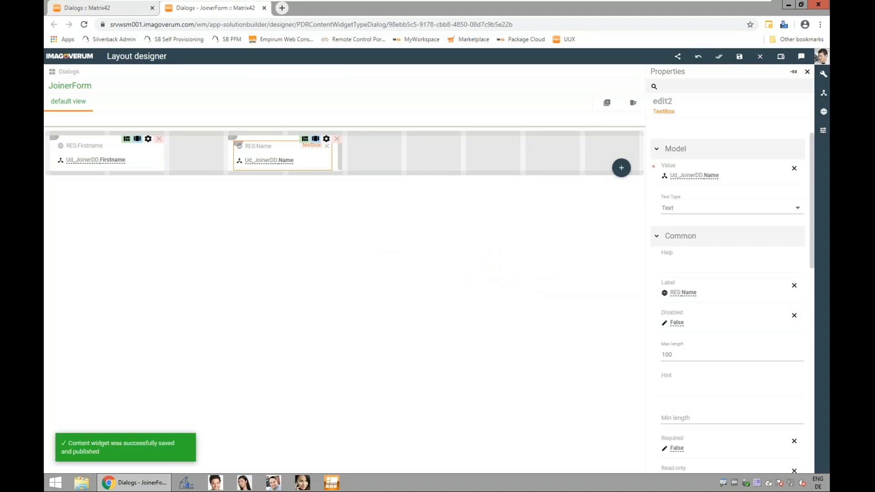
Step: Set the audience of the JoinerForm dialog to Unrestricted
{"action": "left_click", "coordinate": [107, 13]}
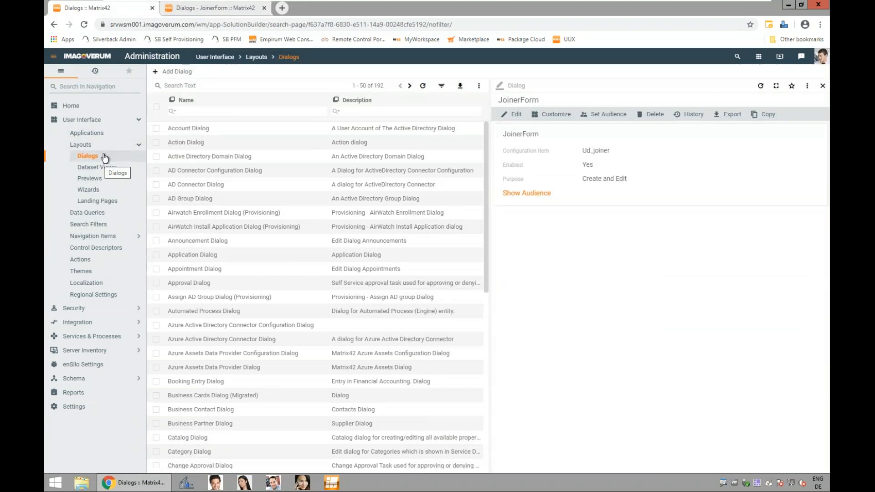
{"action": "left_click", "coordinate": [604, 117]}
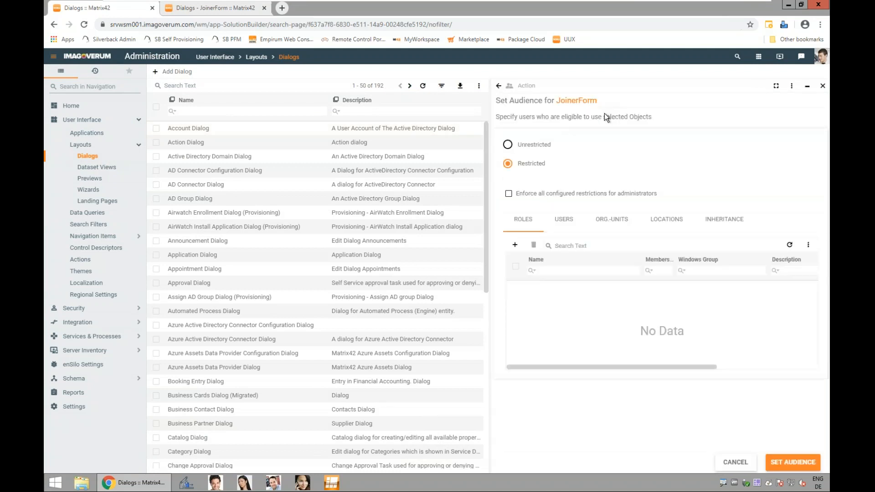
{"action": "left_click", "coordinate": [514, 147]}
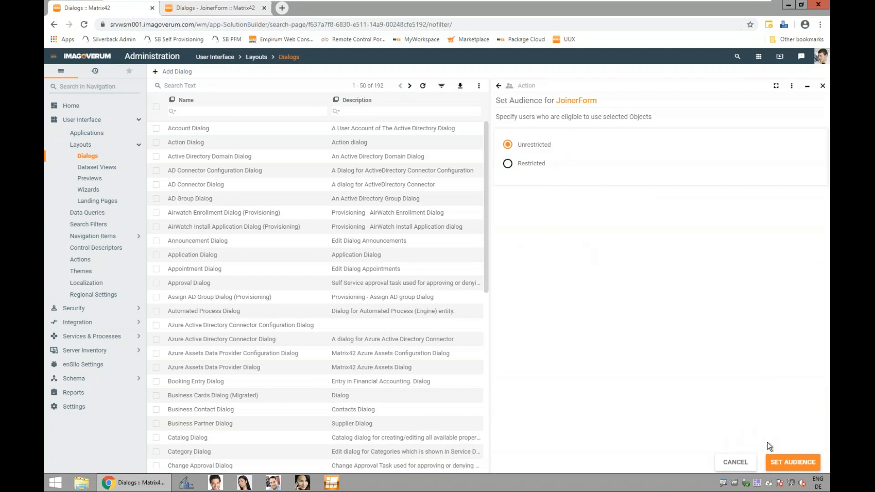
{"action": "left_click", "coordinate": [793, 462]}
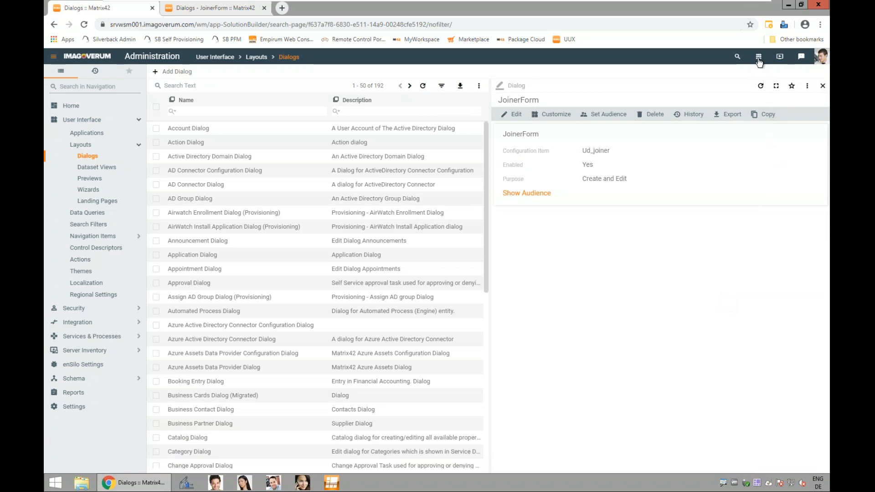
Step: Switch to Workflow Studio and create a new workflow from the Create Task - Provisioning WF Template
{"action": "left_click", "coordinate": [80, 337]}
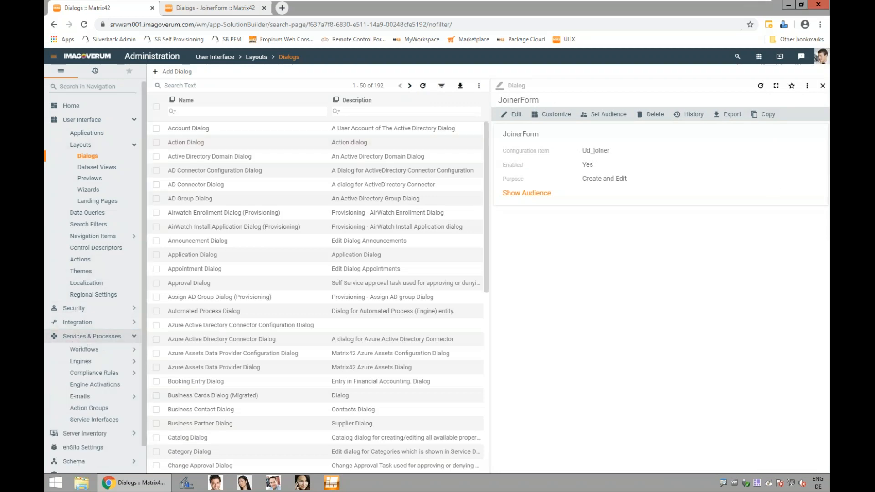
{"action": "left_click", "coordinate": [84, 350]}
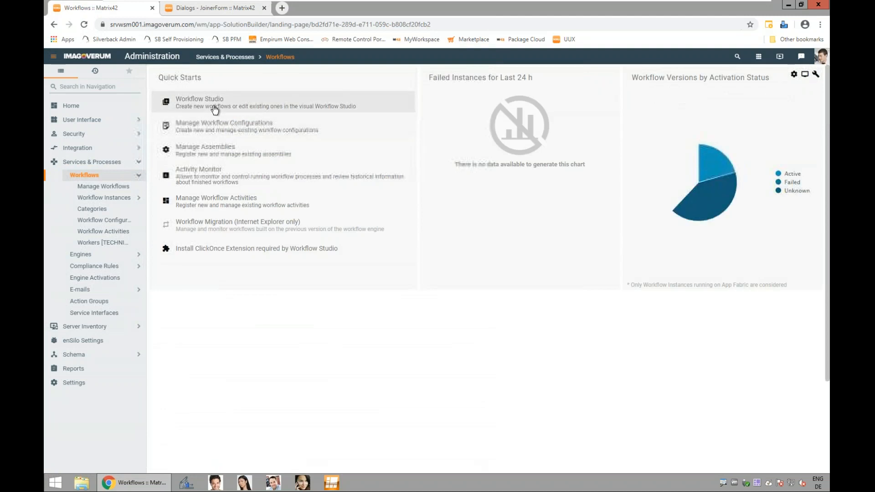
{"action": "left_click", "coordinate": [210, 109]}
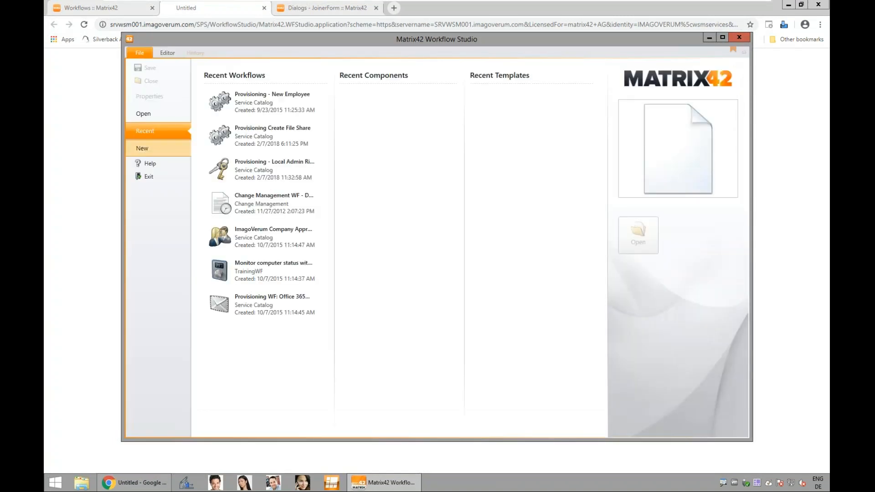
{"action": "left_click", "coordinate": [146, 149]}
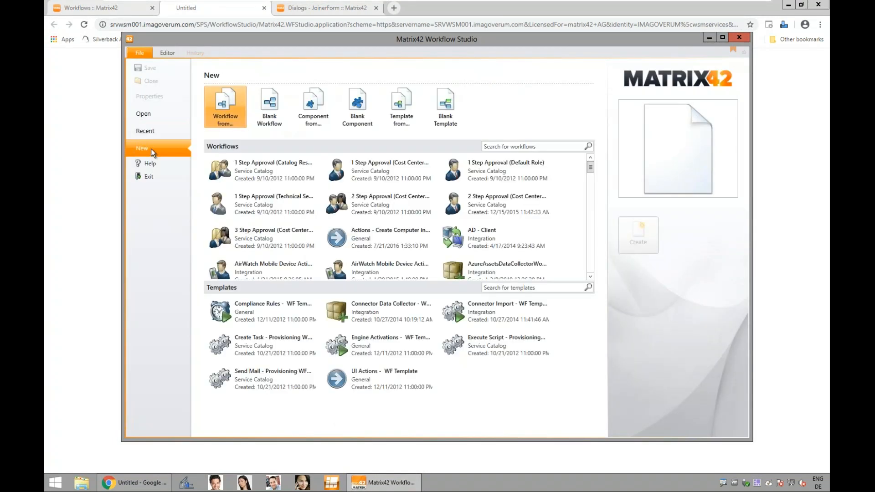
{"action": "left_click", "coordinate": [267, 343]}
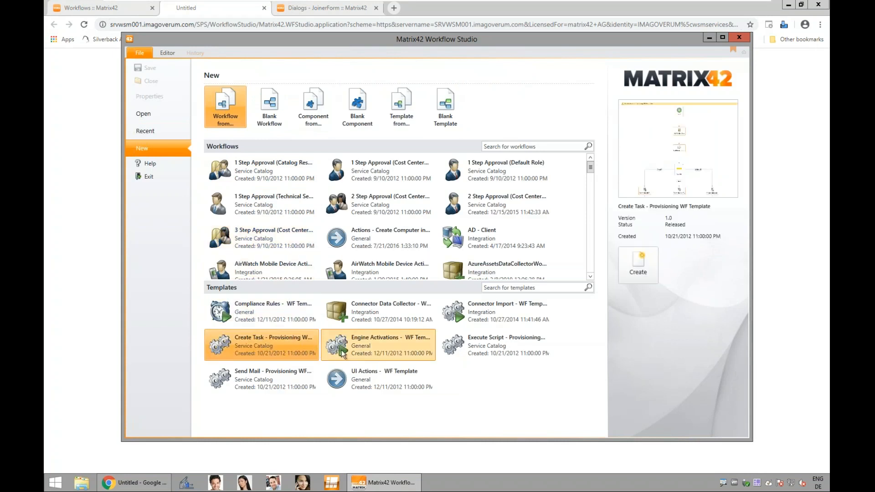
{"action": "left_click", "coordinate": [654, 263]}
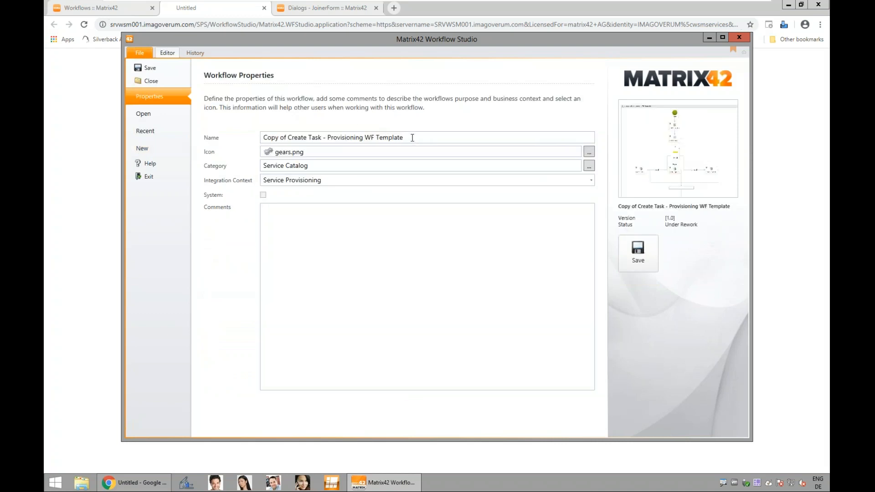
Step: Name the new workflow Joiner Workflow and save it
{"action": "triple_click", "coordinate": [366, 138]}
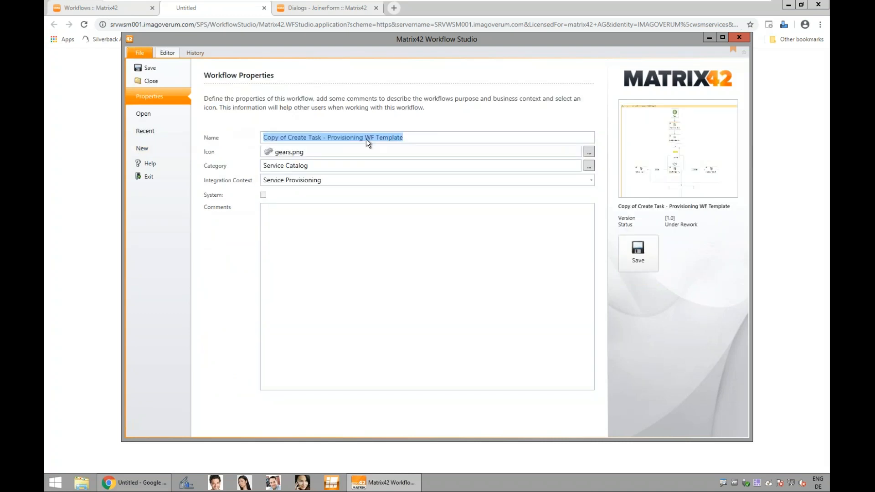
{"action": "type", "text": "Joiner Worfklow"}
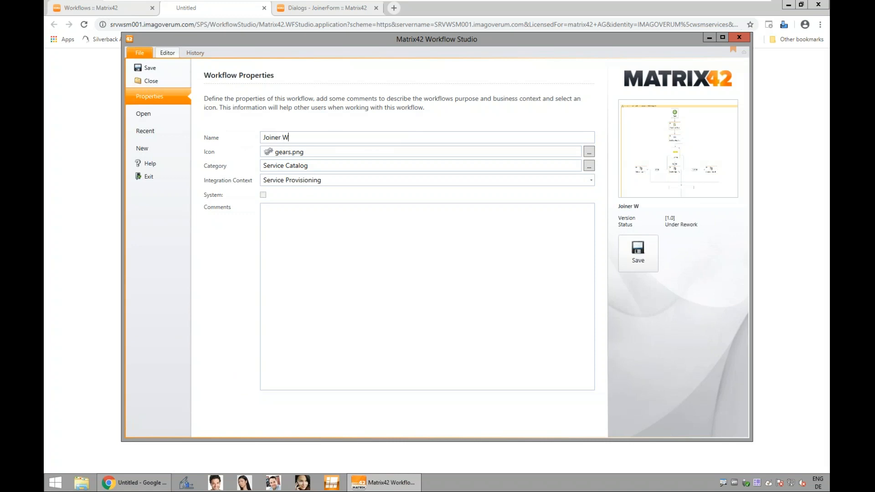
{"action": "key", "text": "BackSpace"}
{"action": "key", "text": "BackSpace"}
{"action": "key", "text": "BackSpace"}
{"action": "key", "text": "BackSpace"}
{"action": "key", "text": "BackSpace"}
{"action": "type", "text": "kflow"}
{"action": "left_click", "coordinate": [643, 254]}
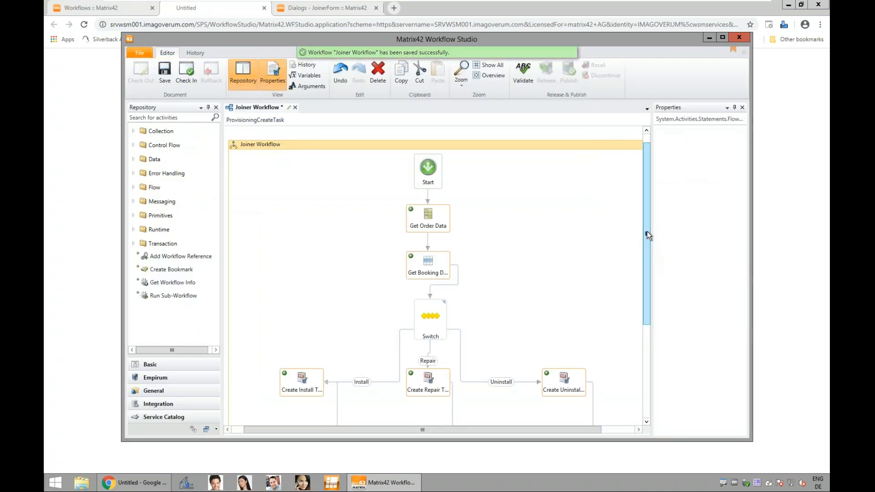
Step: Delete the task creation activity on the Switch's Repair branch in the Joiner Workflow
{"action": "left_click", "coordinate": [723, 37]}
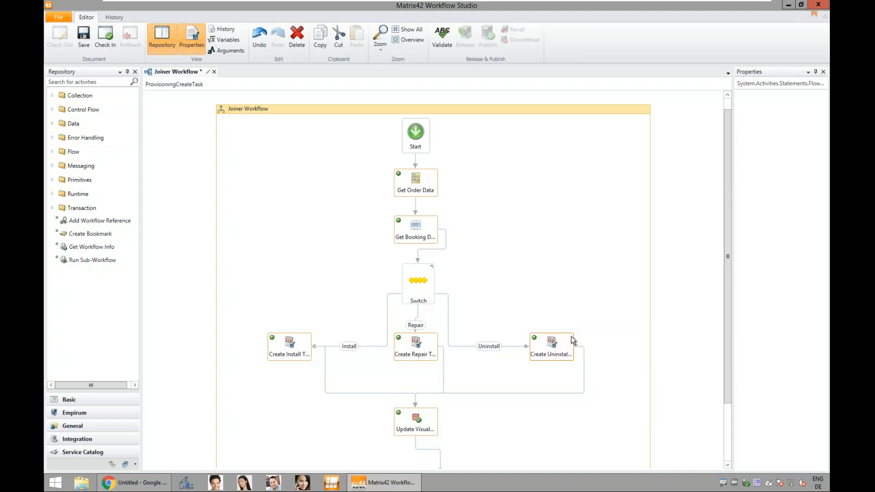
{"action": "left_click", "coordinate": [422, 345]}
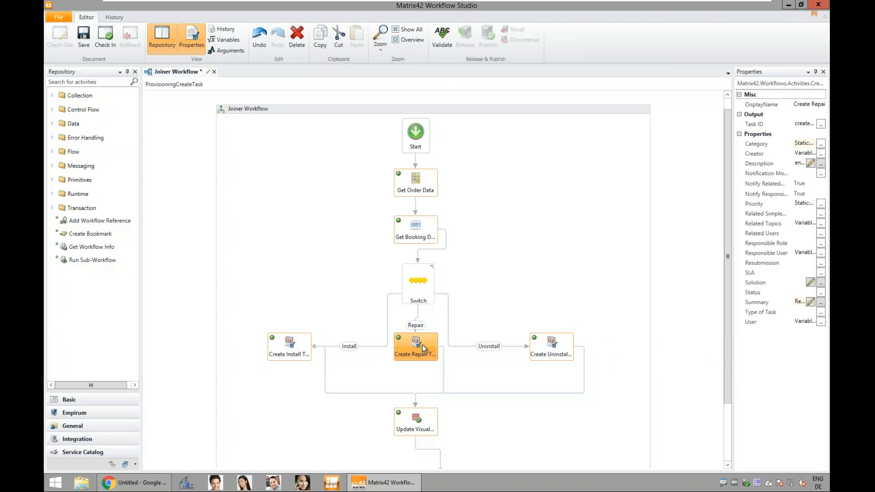
{"action": "key", "text": "Delete"}
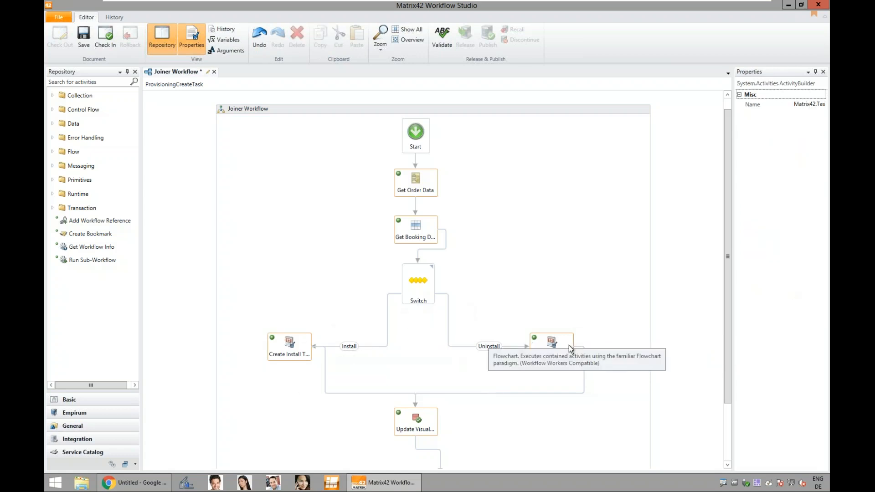
Step: Assign the Service Booking Form output of Get Order Data to a new variable named GetOrderData_ServiceBookingForm
{"action": "scroll", "coordinate": [553, 359], "scroll_direction": "down", "scroll_amount": 3}
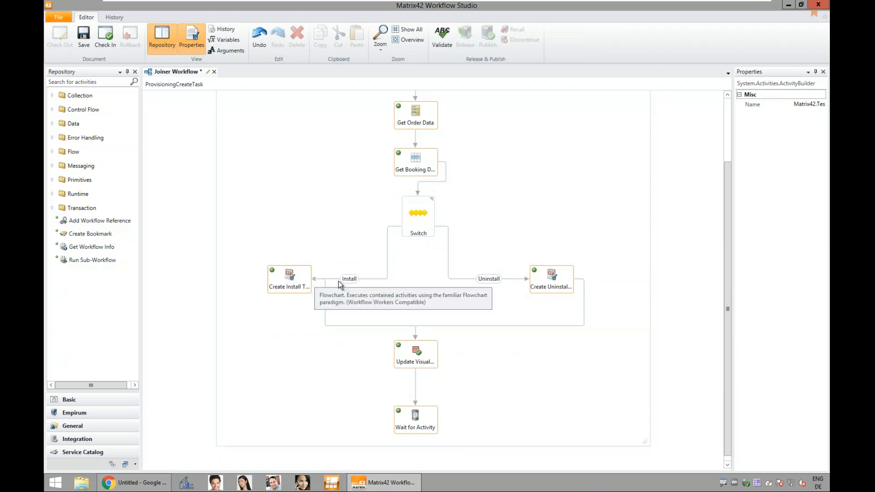
{"action": "scroll", "coordinate": [339, 281], "scroll_direction": "up", "scroll_amount": 3}
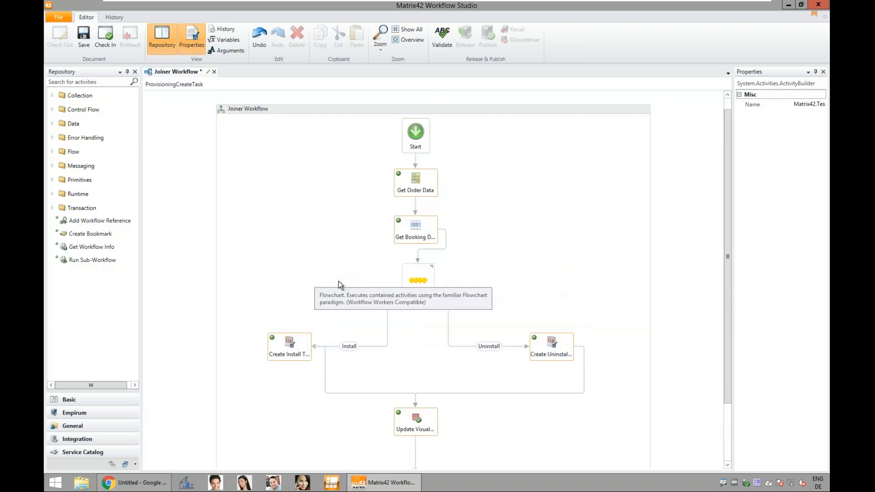
{"action": "scroll", "coordinate": [338, 280], "scroll_direction": "up", "scroll_amount": 1}
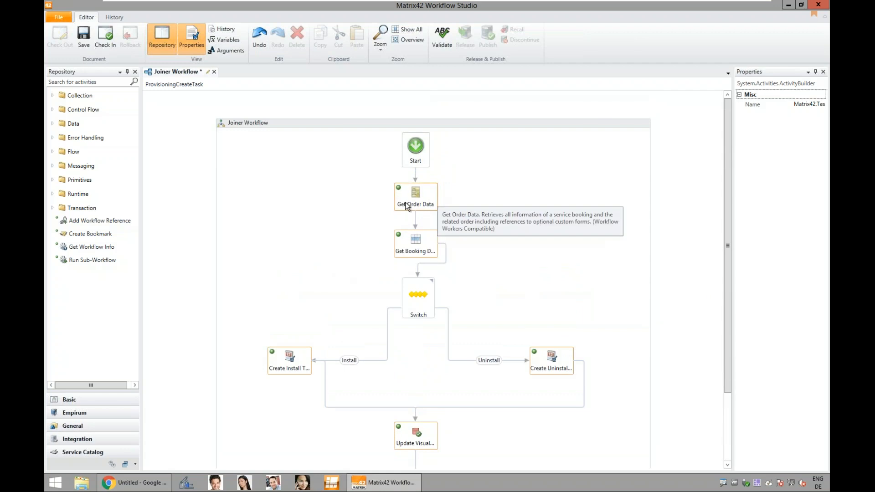
{"action": "left_click", "coordinate": [421, 193]}
{"action": "left_click_drag", "start_coordinate": [732, 208], "coordinate": [572, 226]}
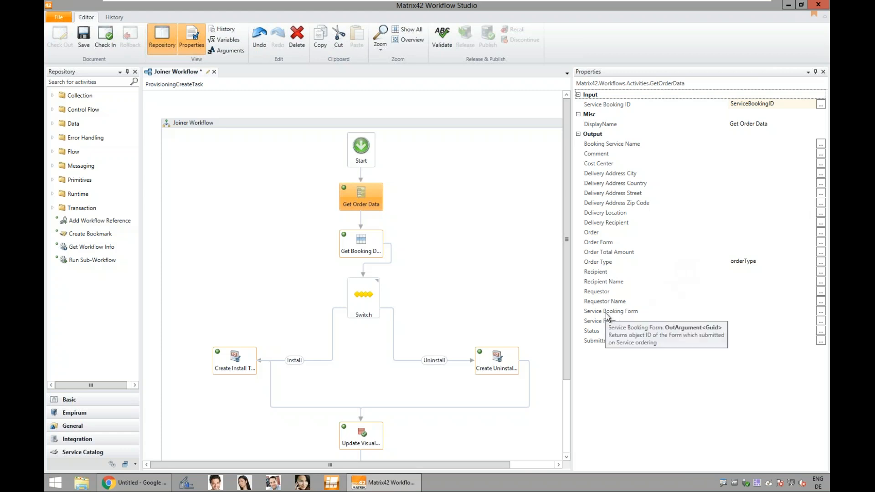
{"action": "left_click", "coordinate": [821, 312]}
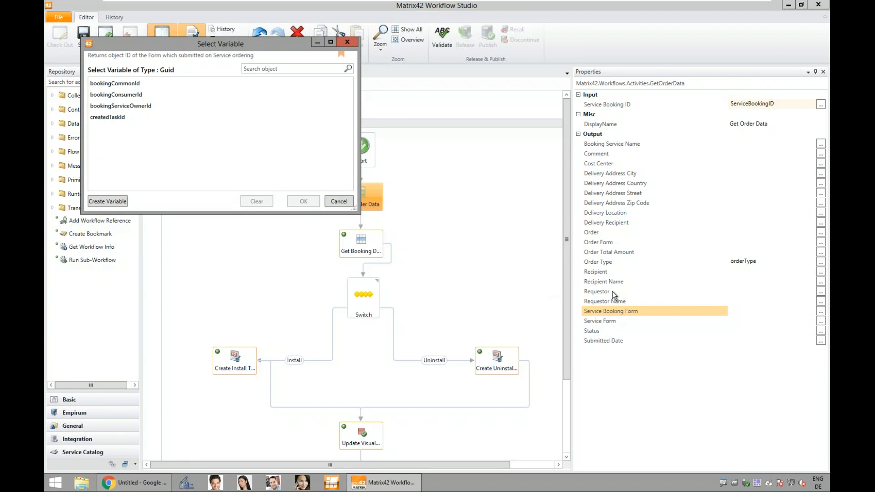
{"action": "left_click", "coordinate": [113, 203]}
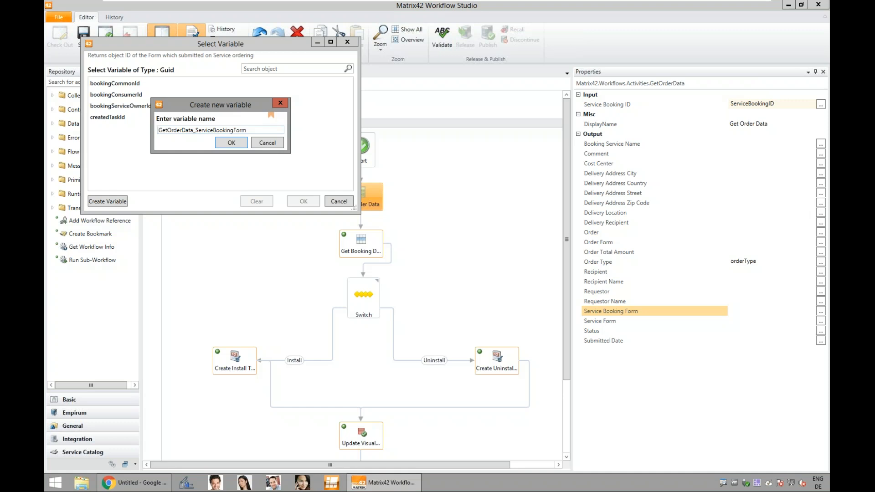
{"action": "left_click", "coordinate": [235, 143]}
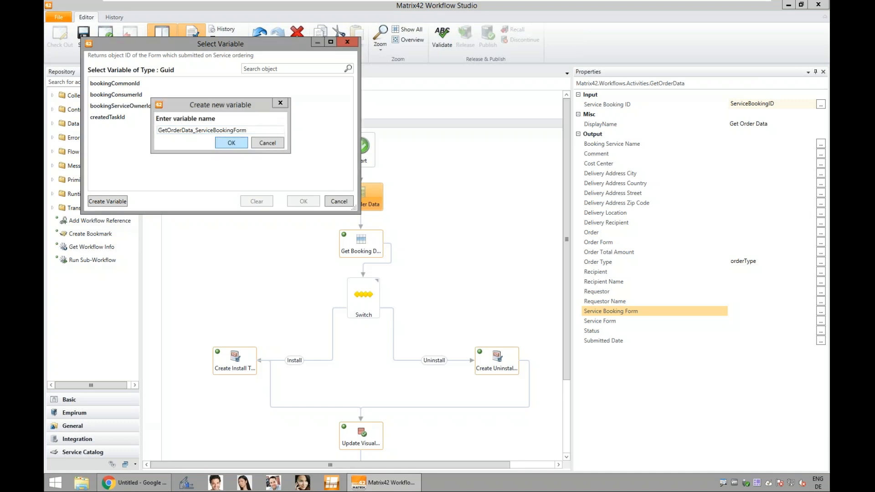
{"action": "left_click", "coordinate": [303, 201]}
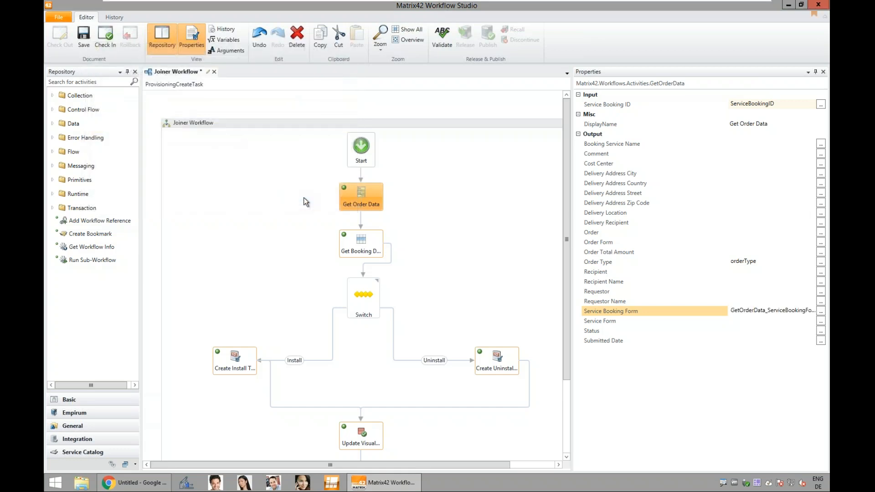
Step: Examine the data definition, where expression and outputs configured in the Get Booking Data activity
{"action": "left_click", "coordinate": [366, 248]}
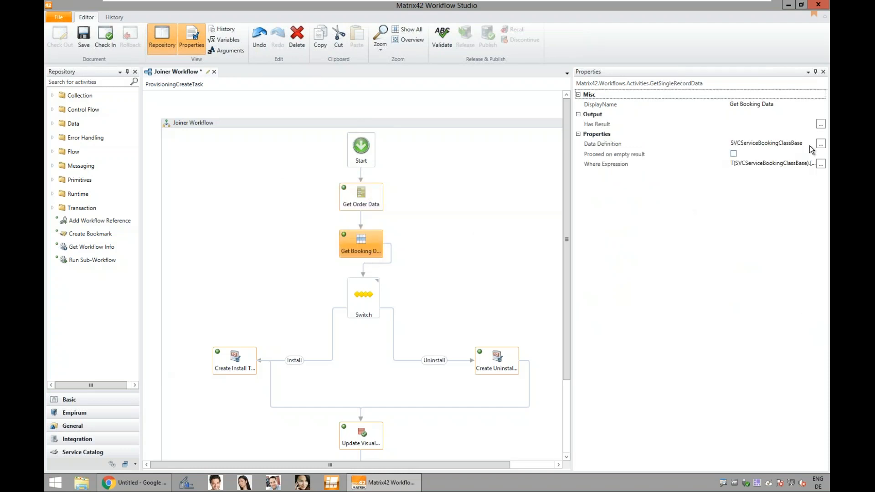
{"action": "left_click", "coordinate": [821, 145]}
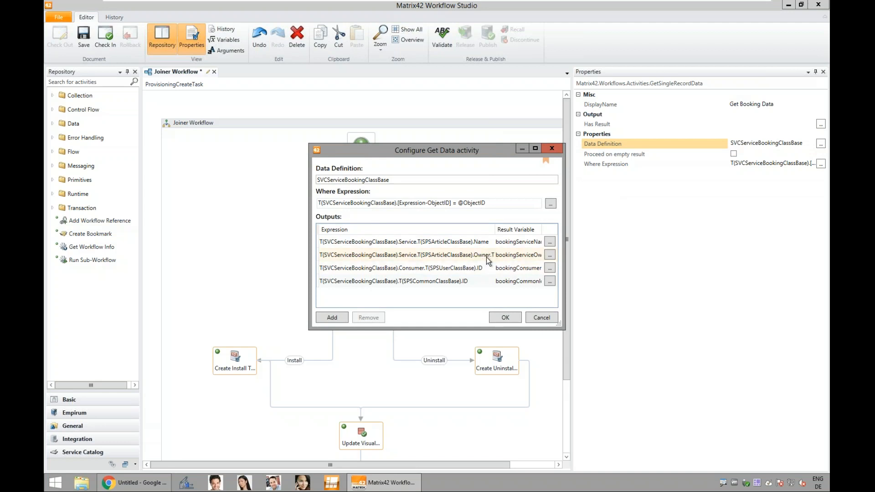
{"action": "left_click", "coordinate": [548, 318]}
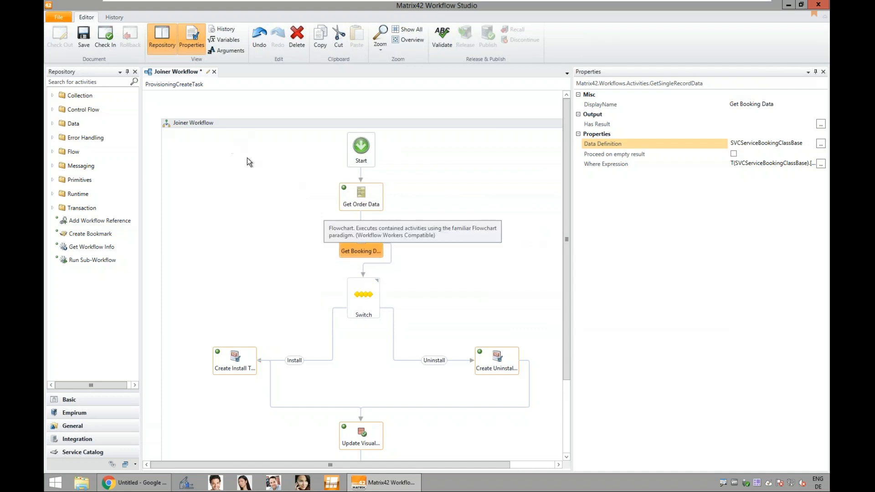
Step: Find the Get Single Record Data activity in the repository and place it beside Get Booking Data
{"action": "left_click", "coordinate": [88, 84]}
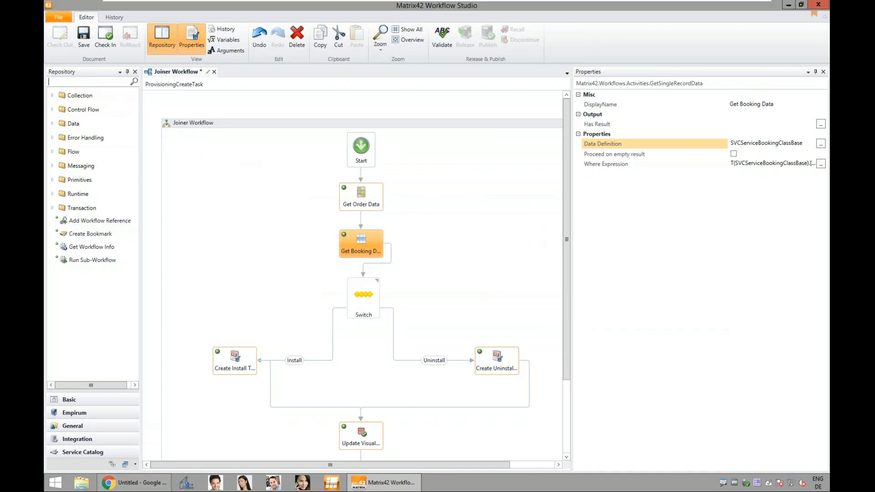
{"action": "type", "text": "g"}
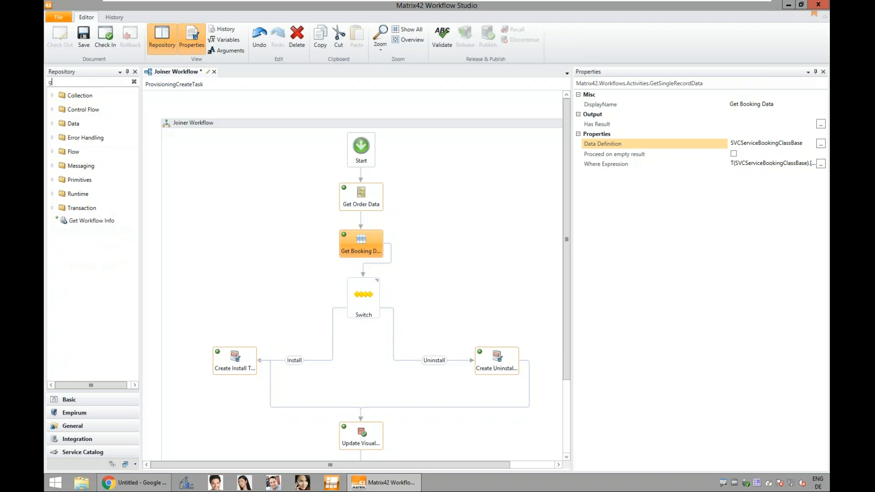
{"action": "type", "text": "etsing"}
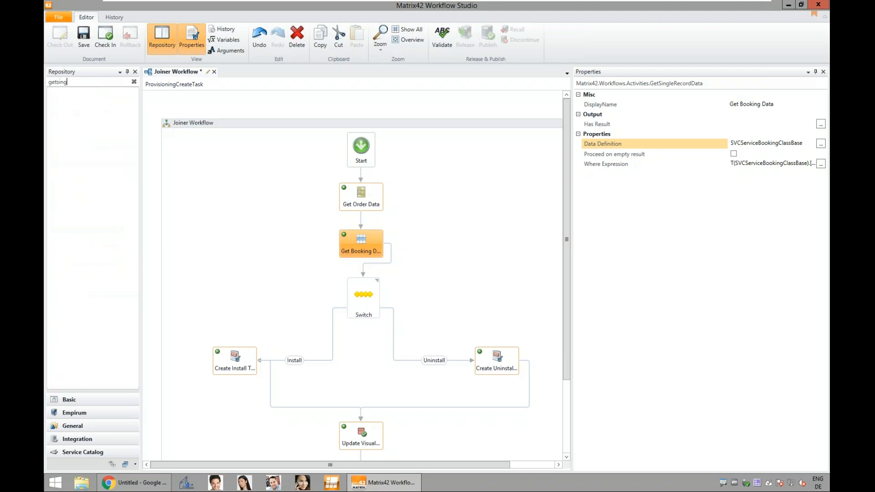
{"action": "key", "text": "BackSpace"}
{"action": "type", "text": "gle"}
{"action": "key", "text": "BackSpace"}
{"action": "key", "text": "BackSpace"}
{"action": "key", "text": "BackSpace"}
{"action": "key", "text": "BackSpace"}
{"action": "key", "text": "BackSpace"}
{"action": "key", "text": "BackSpace"}
{"action": "key", "text": "BackSpace"}
{"action": "key", "text": "BackSpace"}
{"action": "key", "text": "BackSpace"}
{"action": "type", "text": "single"}
{"action": "left_click", "coordinate": [96, 94]}
{"action": "left_click_drag", "start_coordinate": [95, 95], "coordinate": [441, 246]}
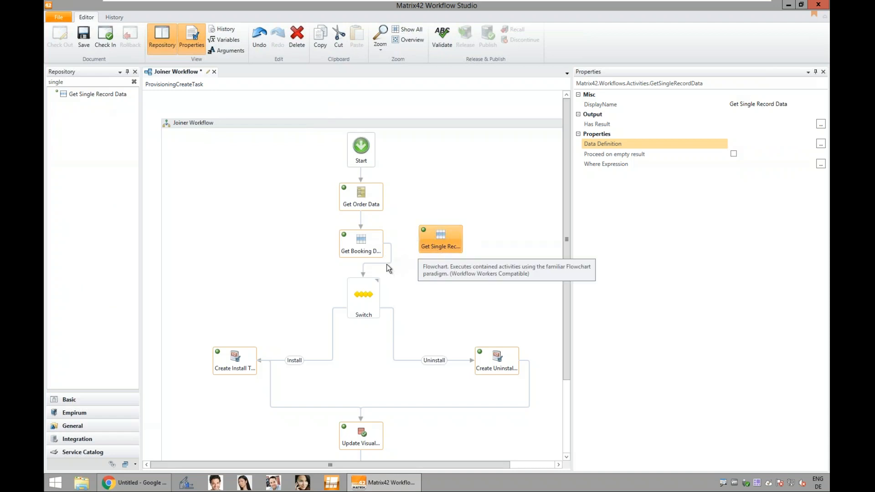
Step: Reroute the flow from Get Booking Data through Get Single Record Data to the Switch
{"action": "left_click", "coordinate": [387, 264]}
{"action": "left_click_drag", "start_coordinate": [365, 278], "coordinate": [456, 256]}
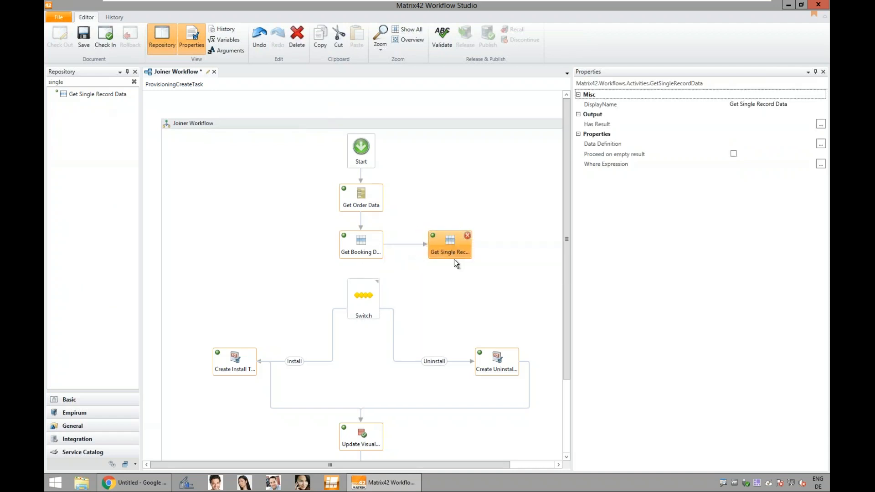
{"action": "left_click_drag", "start_coordinate": [395, 273], "coordinate": [362, 279]}
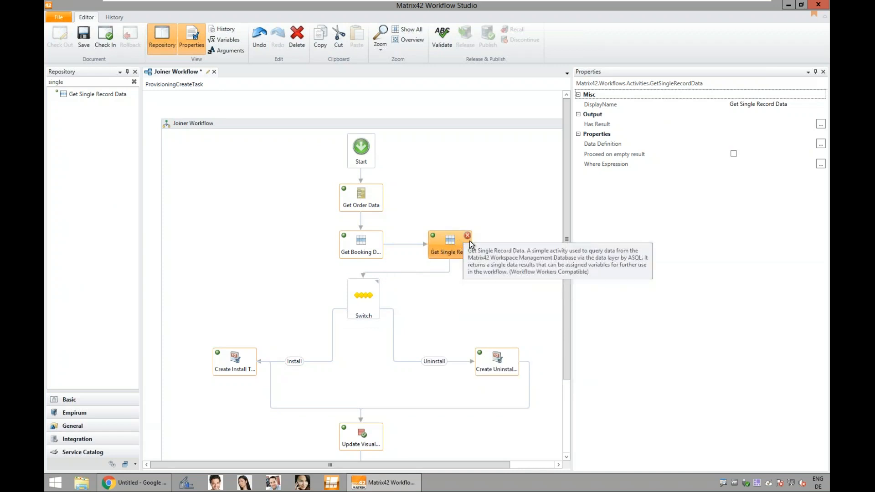
Step: Set the data definition of the Get Single Record Data activity to Ud_JoinerDD
{"action": "left_click", "coordinate": [821, 144]}
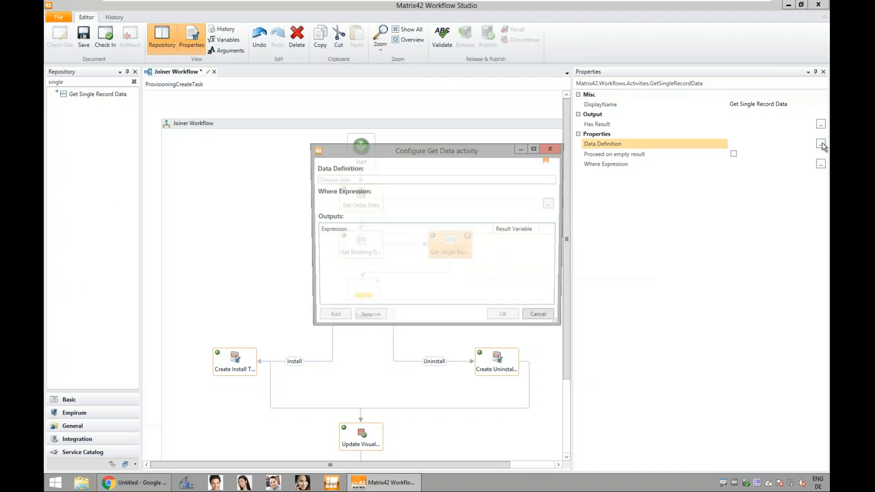
{"action": "type", "text": "Ud"}
{"action": "left_click", "coordinate": [345, 190]}
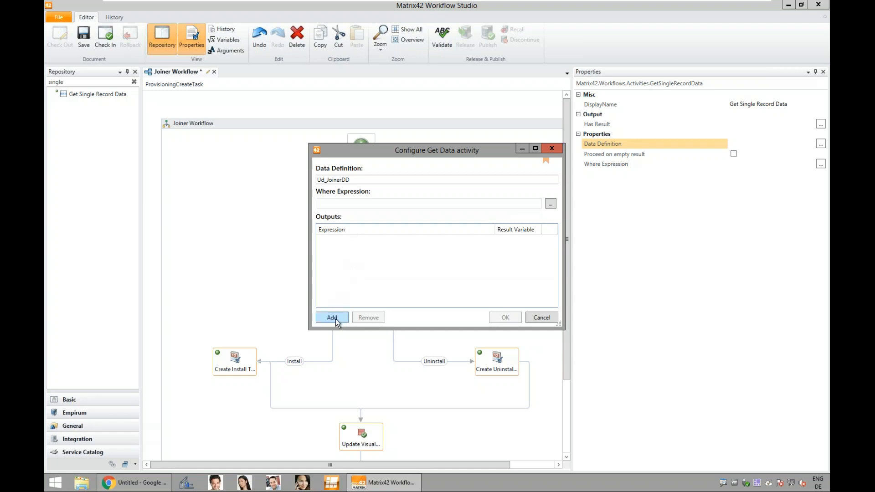
{"action": "left_click", "coordinate": [551, 204]}
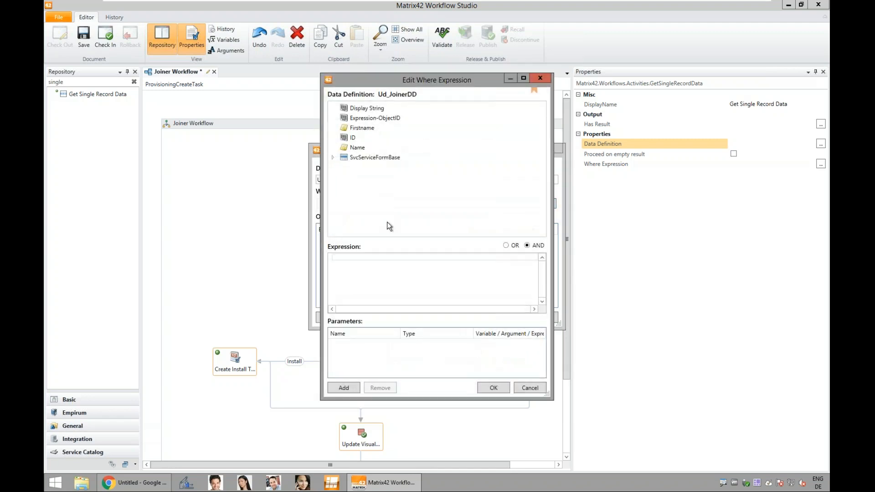
{"action": "double_click", "coordinate": [378, 119]}
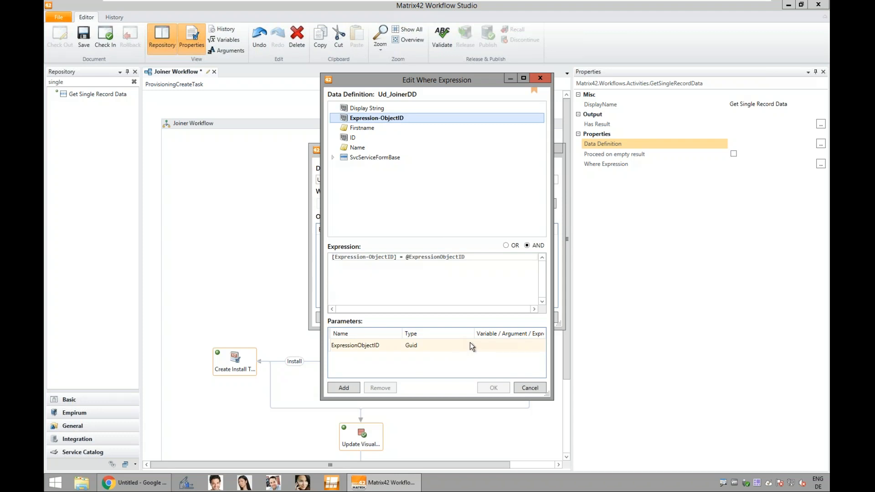
{"action": "left_click", "coordinate": [484, 345]}
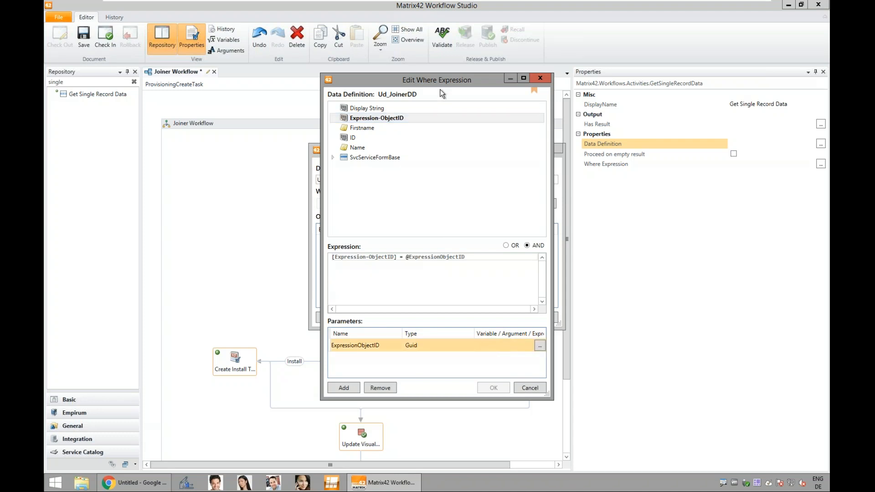
{"action": "left_click_drag", "start_coordinate": [436, 82], "coordinate": [551, 124]}
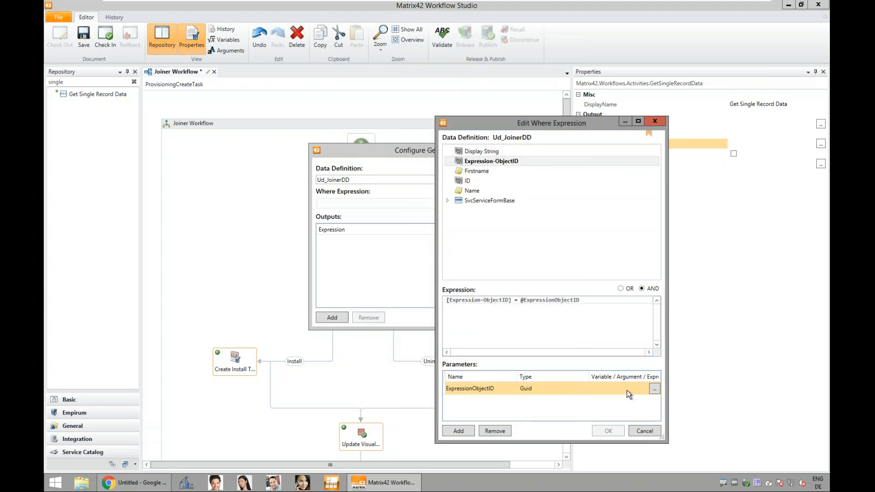
{"action": "left_click", "coordinate": [656, 388]}
{"action": "left_click", "coordinate": [119, 130]}
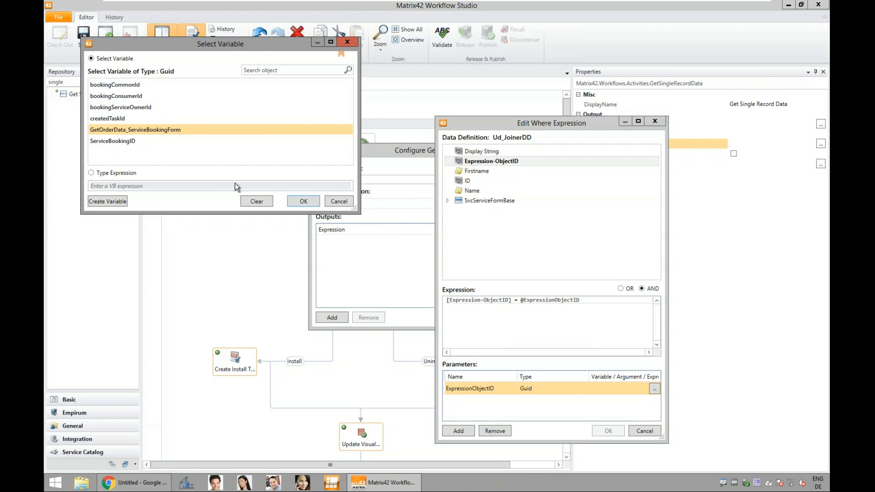
{"action": "left_click", "coordinate": [297, 200]}
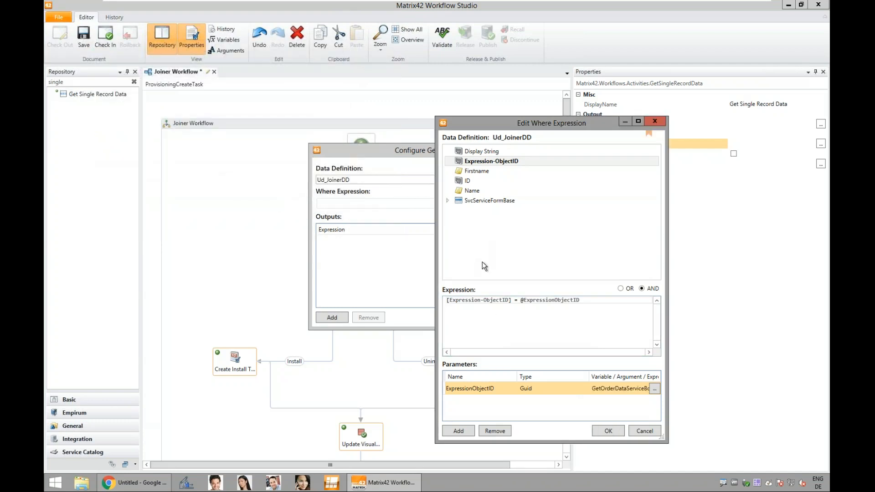
{"action": "left_click", "coordinate": [607, 431]}
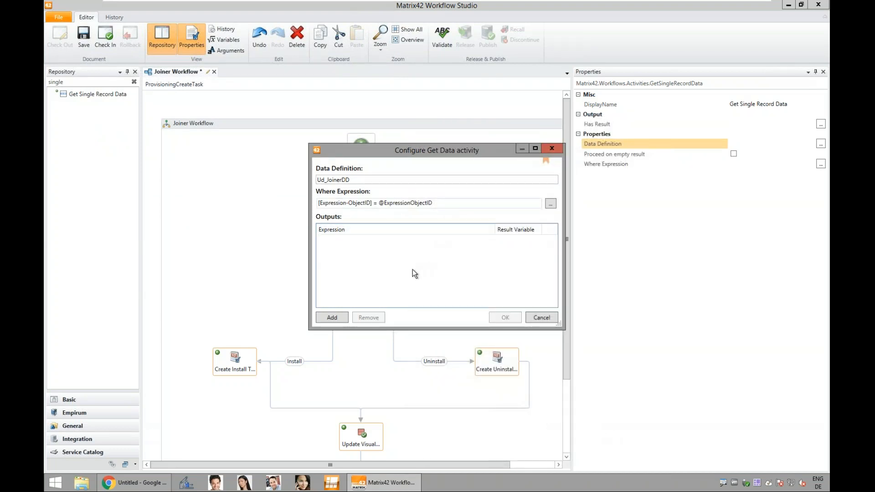
Step: Add the Firstname attribute as an output stored in a new variable named Firstname
{"action": "left_click", "coordinate": [334, 317]}
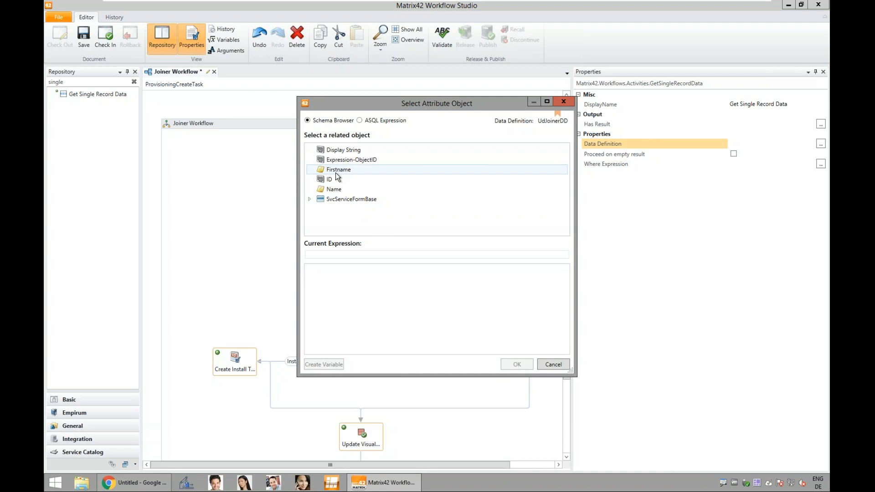
{"action": "left_click", "coordinate": [338, 171]}
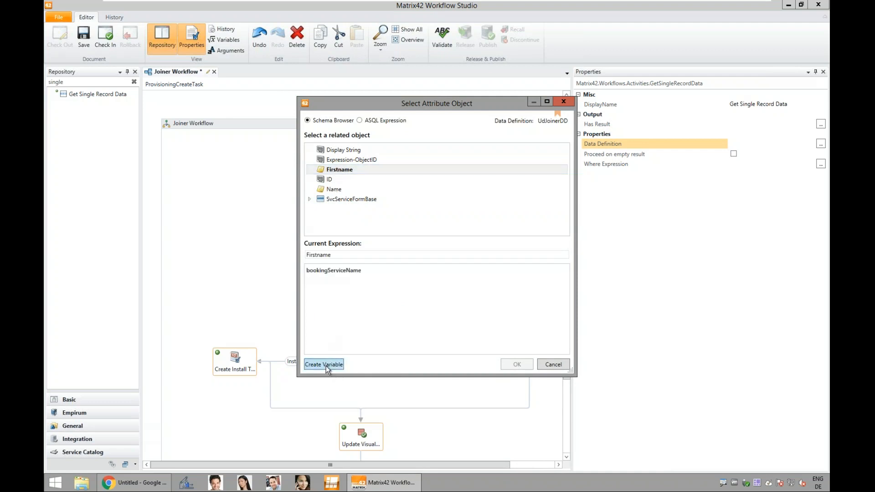
{"action": "left_click", "coordinate": [327, 365]}
{"action": "type", "text": "Firstname"}
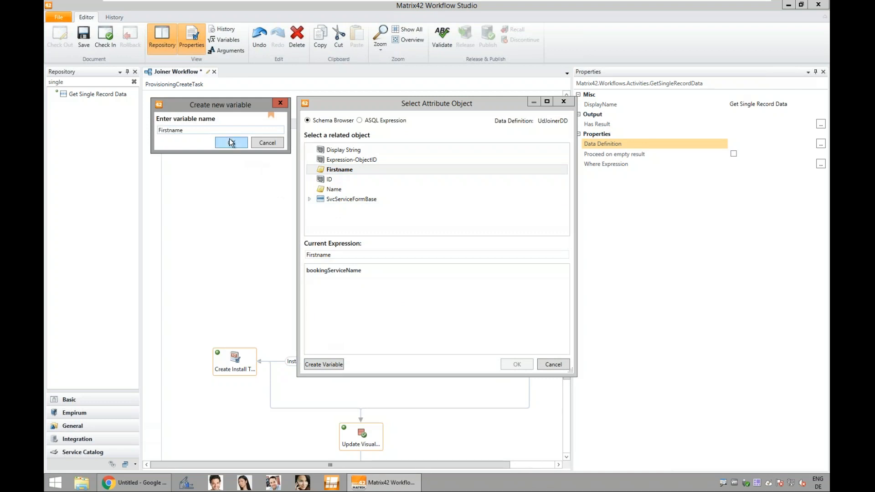
{"action": "left_click", "coordinate": [231, 142]}
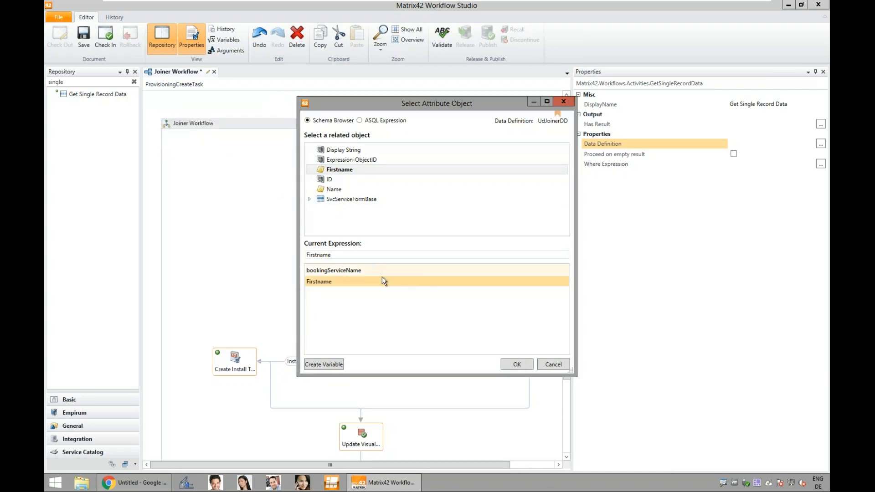
{"action": "left_click", "coordinate": [510, 366]}
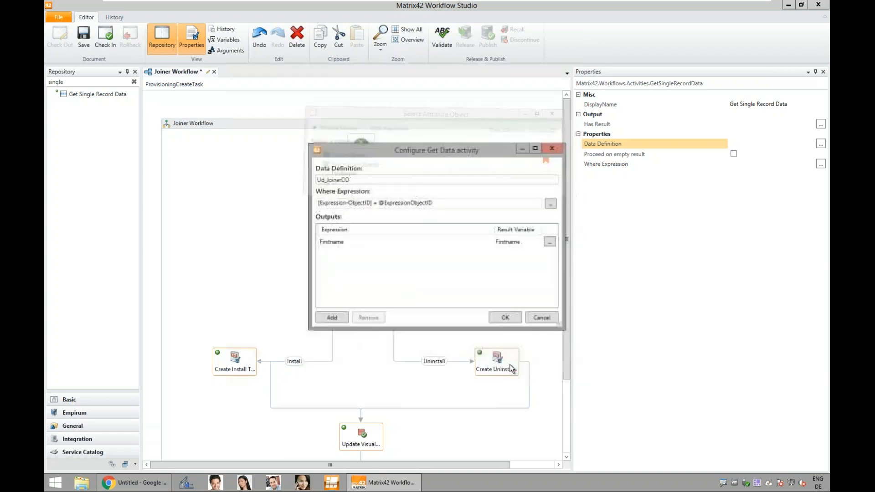
Step: Add the Name attribute as an output stored in a new variable named Lastname and accept the activity configuration
{"action": "left_click", "coordinate": [337, 316]}
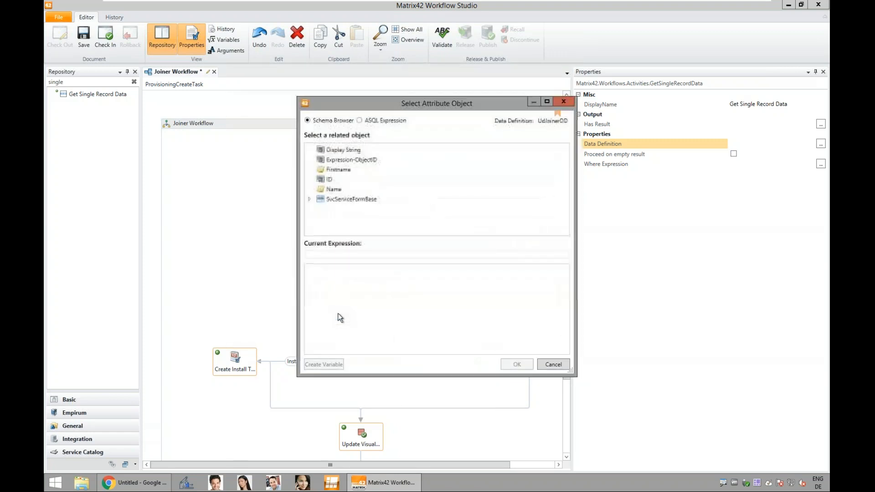
{"action": "left_click", "coordinate": [334, 188]}
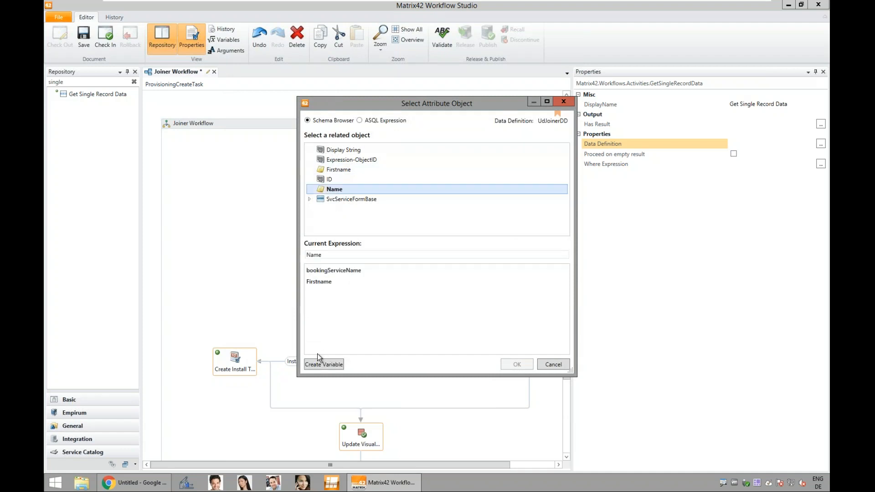
{"action": "left_click", "coordinate": [319, 363]}
{"action": "type", "text": "Last"}
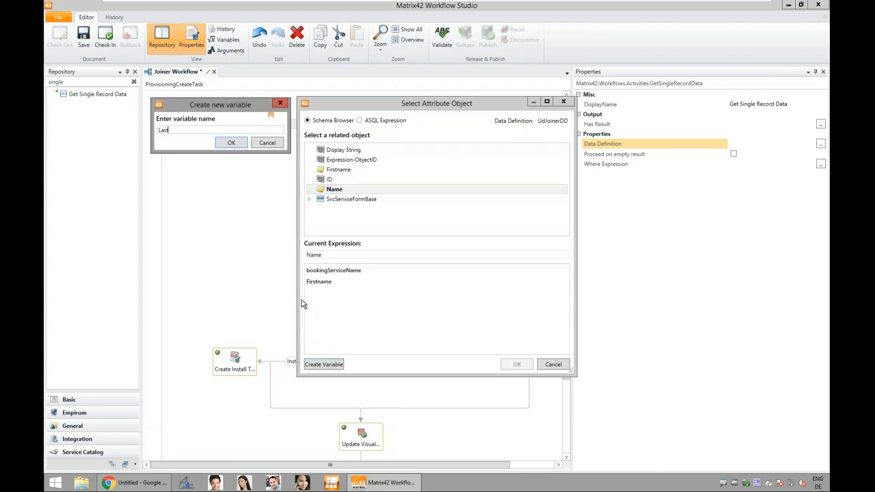
{"action": "type", "text": "name"}
{"action": "key", "text": "Return"}
{"action": "left_click", "coordinate": [515, 364]}
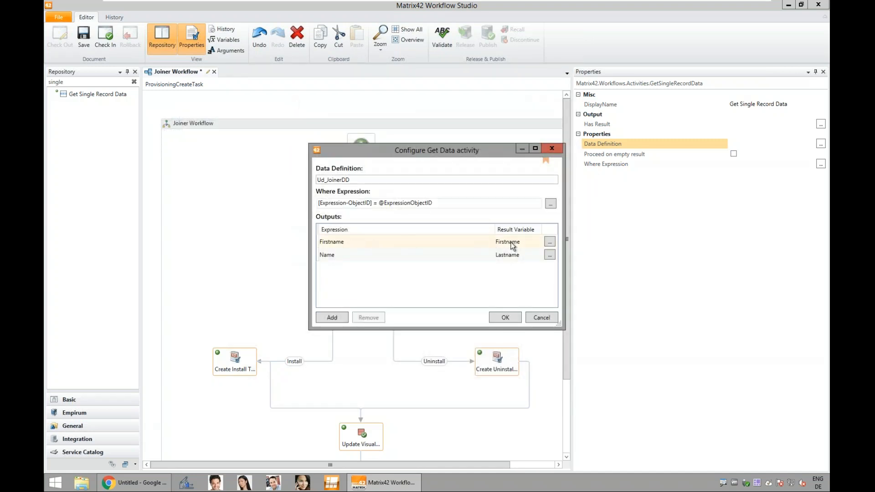
{"action": "left_click", "coordinate": [505, 318]}
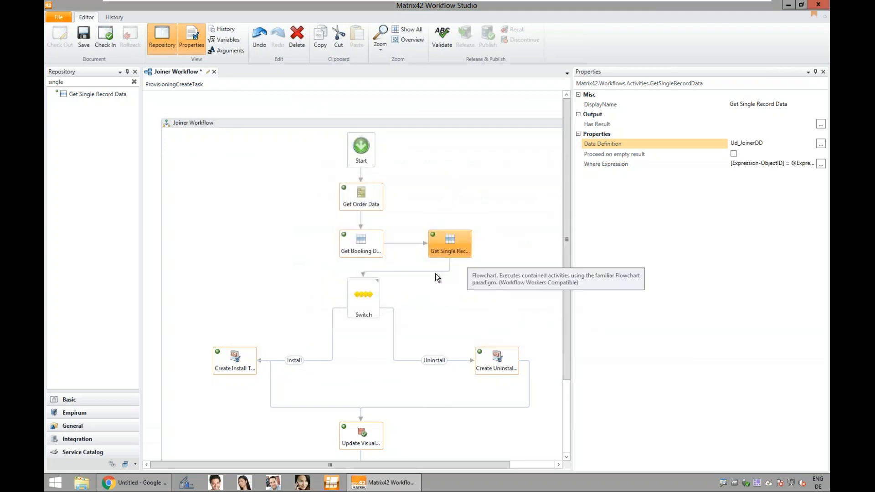
Step: Replace the description text of the Create Install Task activity with "Please add new user"
{"action": "scroll", "coordinate": [334, 322], "scroll_direction": "down", "scroll_amount": 3}
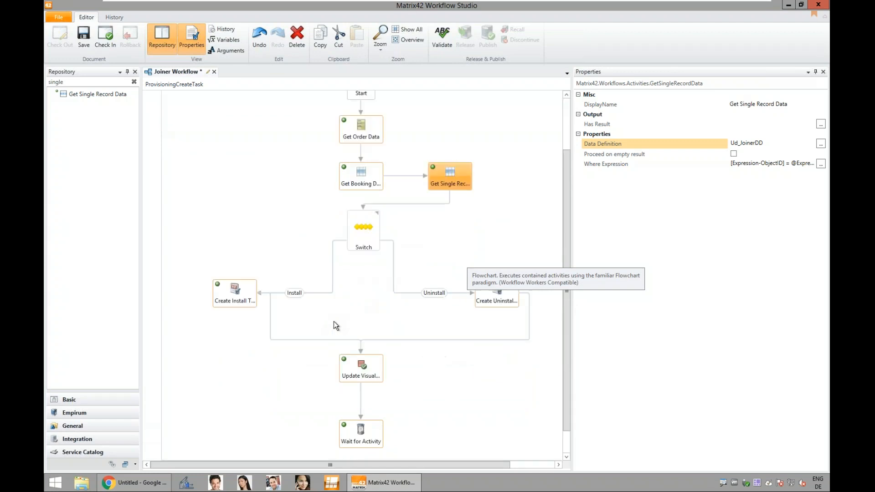
{"action": "scroll", "coordinate": [332, 322], "scroll_direction": "down", "scroll_amount": 1}
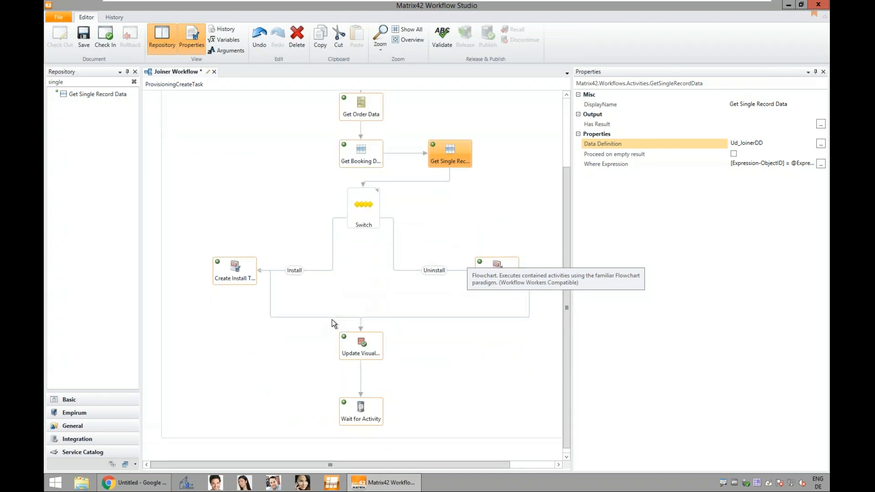
{"action": "left_click", "coordinate": [242, 279]}
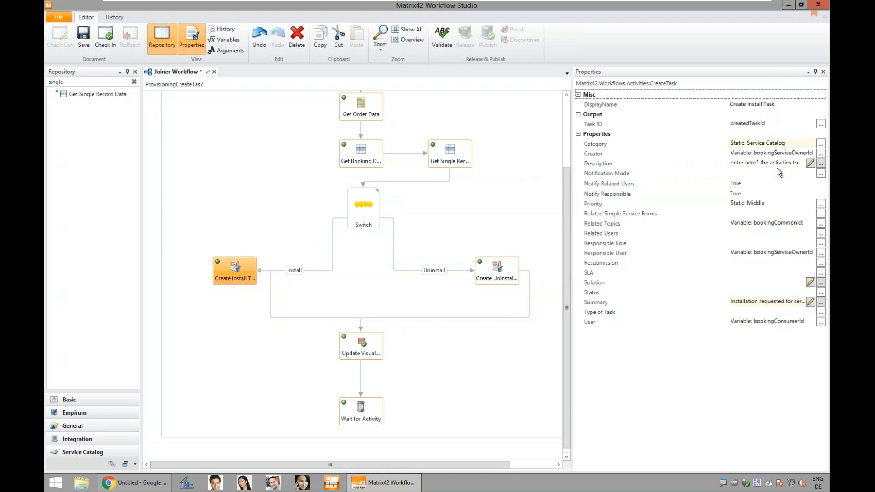
{"action": "left_click", "coordinate": [811, 163]}
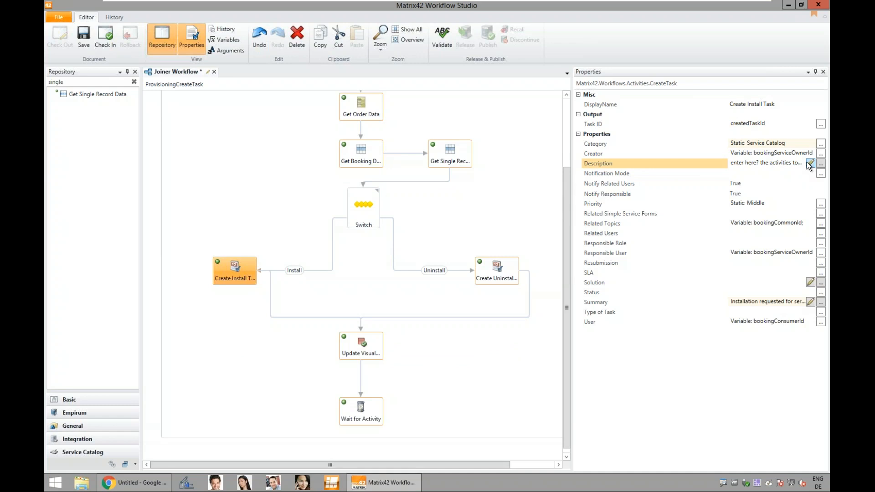
{"action": "key", "text": "ctrl+a"}
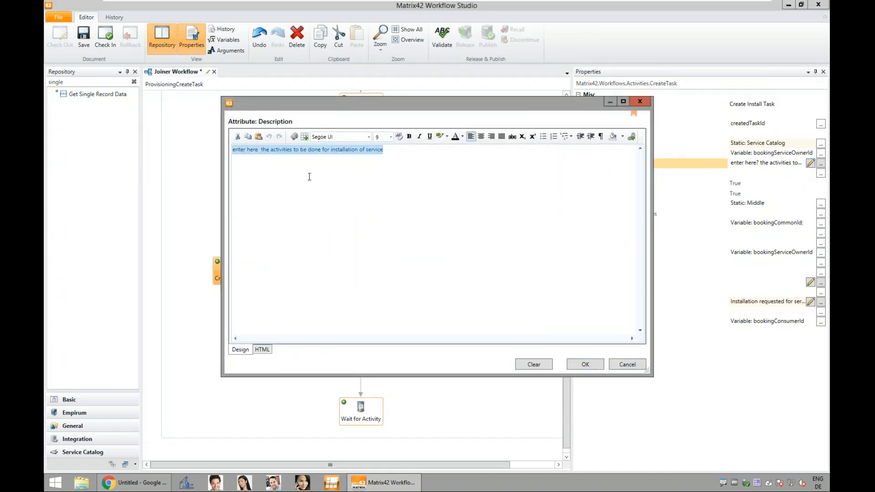
{"action": "type", "text": "Please aa"}
{"action": "key", "text": "BackSpace"}
{"action": "type", "text": "dd new user"}
Step: Complete the description with the Firstname and Lastname variables followed by "to HR system", and apply it
{"action": "left_click", "coordinate": [294, 136]}
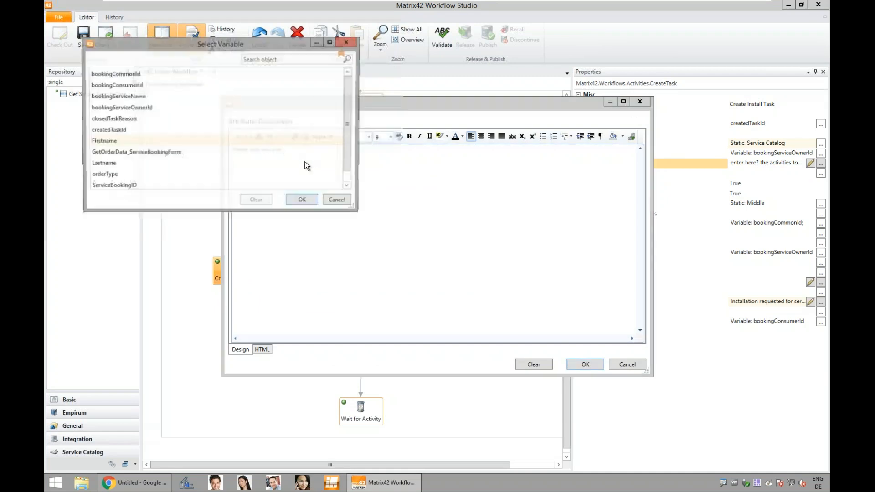
{"action": "double_click", "coordinate": [105, 141]}
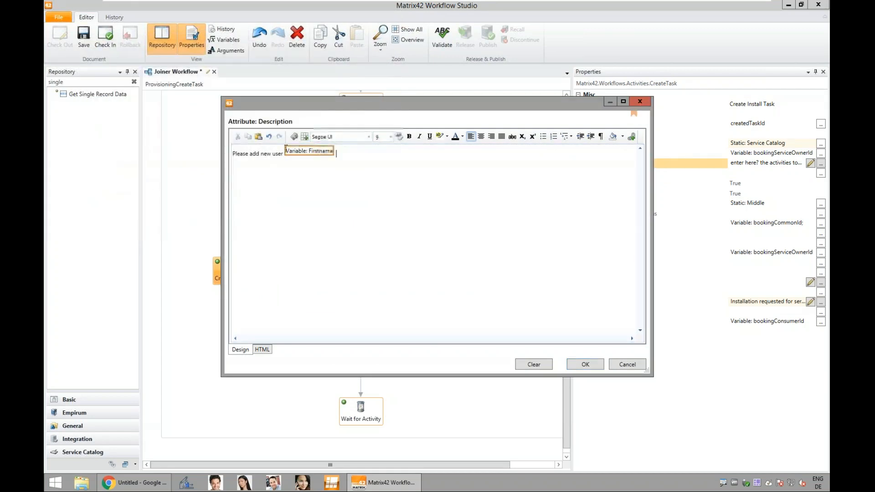
{"action": "left_click", "coordinate": [294, 136]}
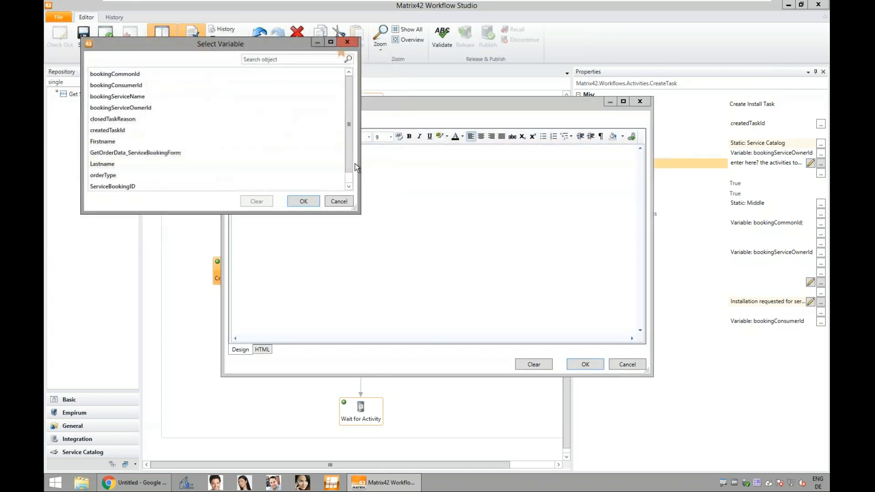
{"action": "double_click", "coordinate": [130, 165]}
{"action": "type", "text": "to HR system"}
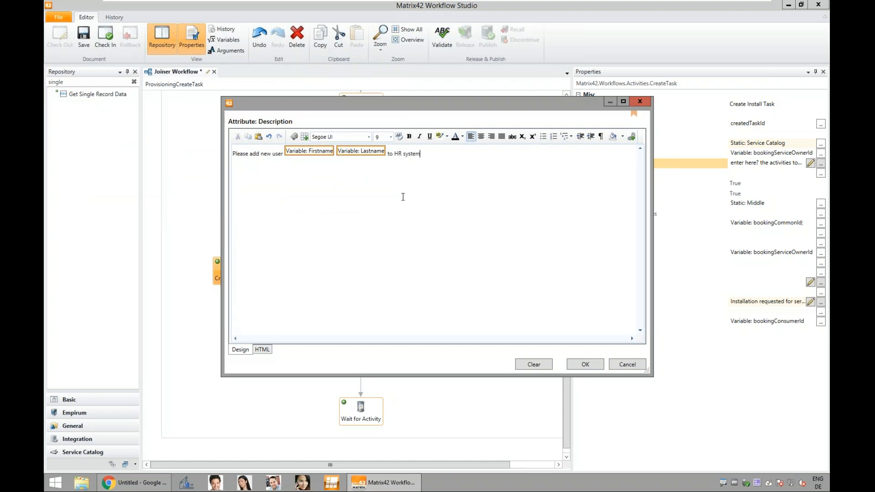
{"action": "left_click", "coordinate": [586, 365]}
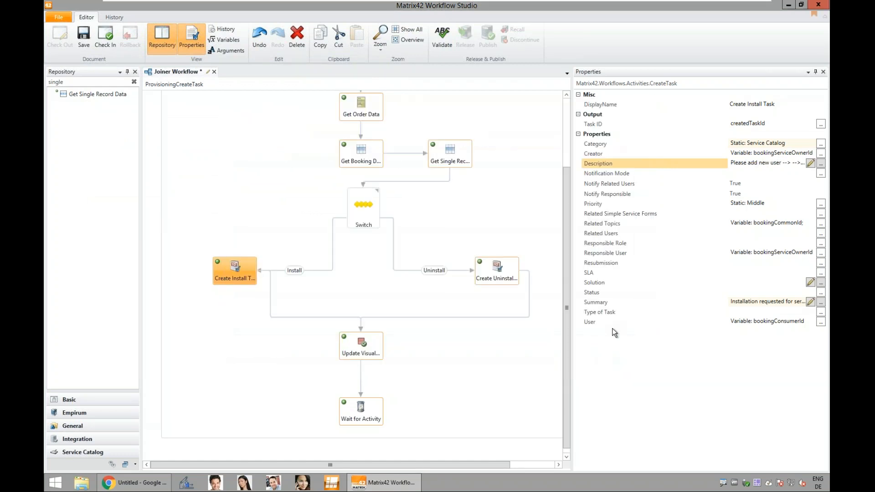
Step: Set the summary of Create Install Task to "Add user to HR system:" followed by the Lastname variable
{"action": "left_click", "coordinate": [811, 301]}
{"action": "left_click_drag", "start_coordinate": [406, 154], "coordinate": [201, 160]}
{"action": "type", "text": "Ad"}
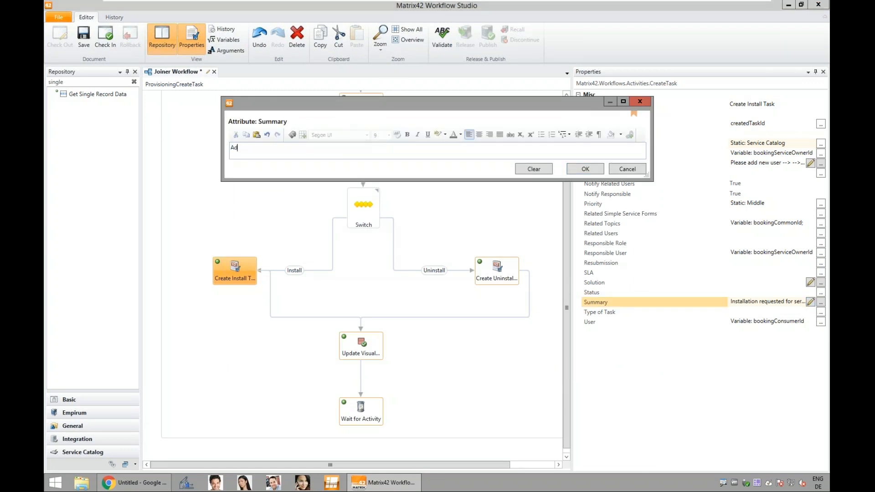
{"action": "type", "text": "d user to HR system"}
{"action": "left_click", "coordinate": [292, 135]}
{"action": "double_click", "coordinate": [136, 165]}
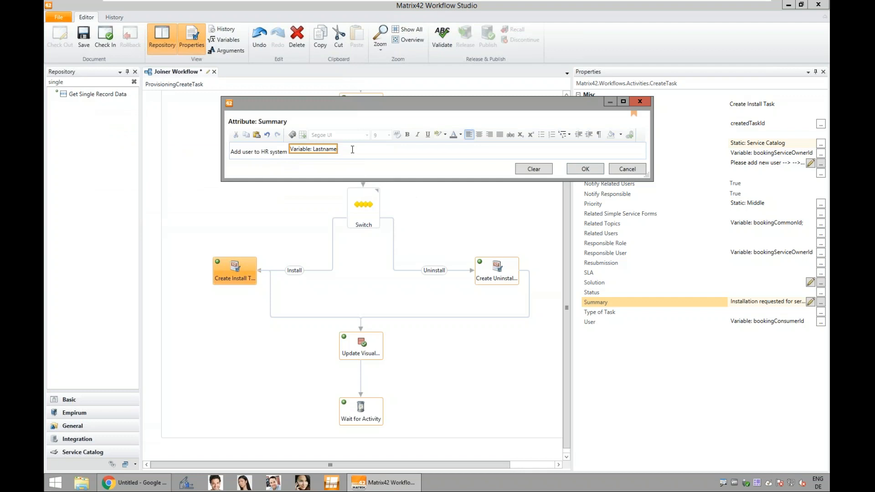
{"action": "type", "text": ":"}
{"action": "left_click", "coordinate": [585, 169]}
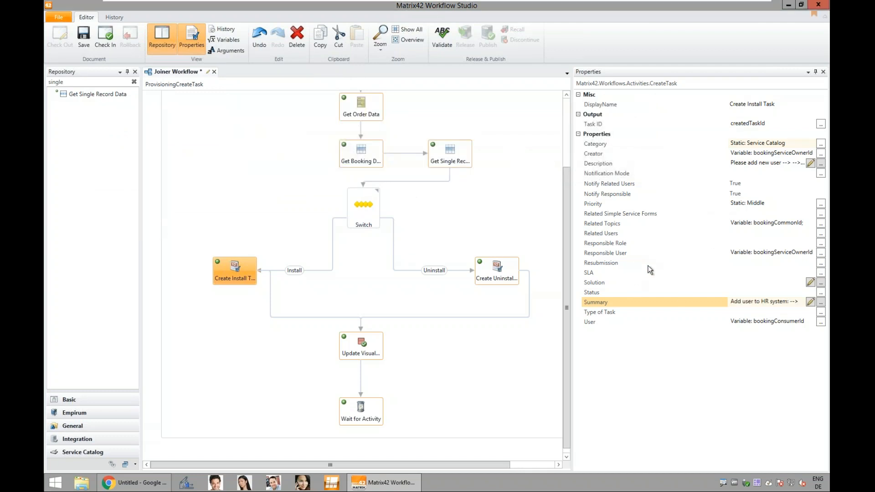
Step: Clear the bookingServiceOwnerId variable from the Responsible User property of Create Install Task
{"action": "left_click", "coordinate": [821, 253]}
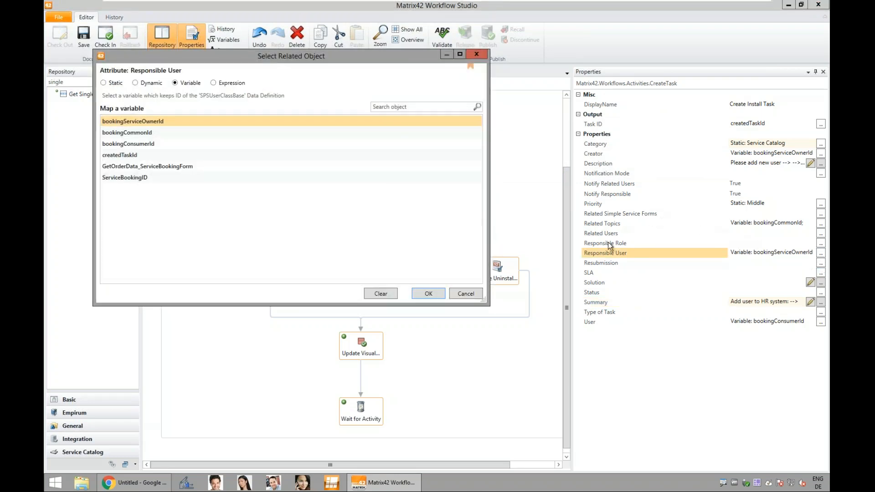
{"action": "left_click", "coordinate": [391, 294]}
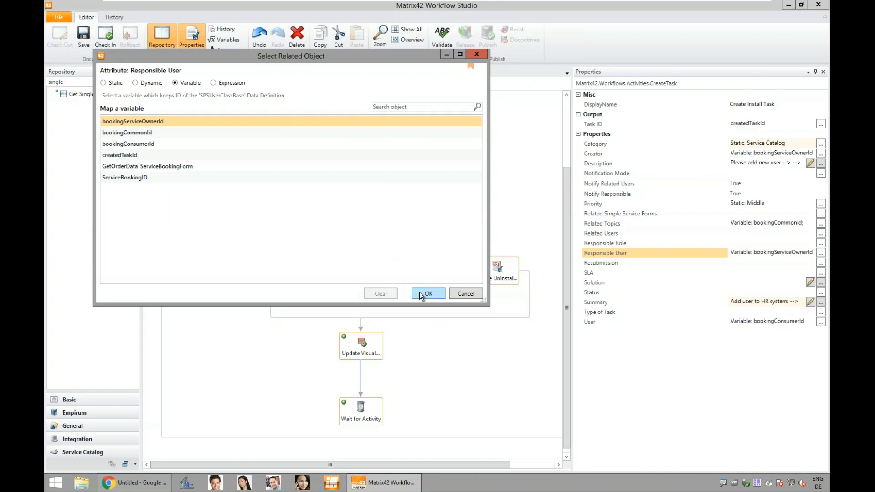
{"action": "left_click", "coordinate": [423, 294]}
Step: Set the Responsible Role of Create Install Task to the static object Human Resources
{"action": "left_click", "coordinate": [821, 243]}
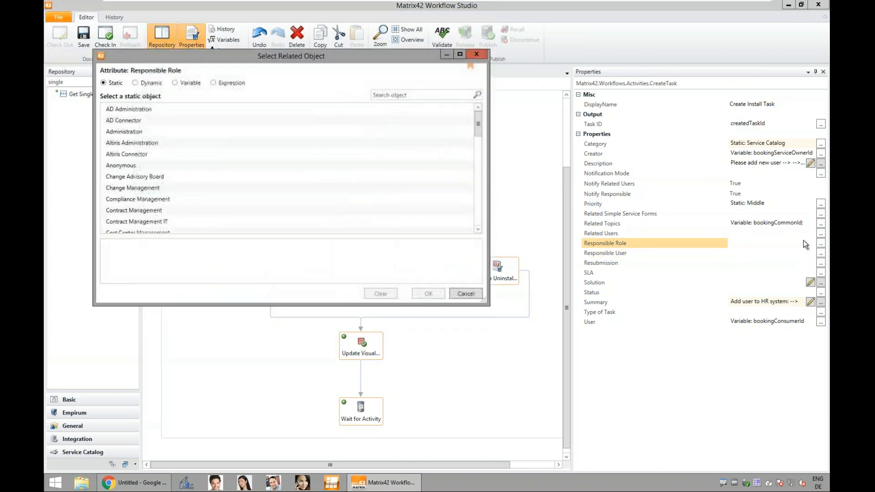
{"action": "scroll", "coordinate": [344, 146], "scroll_direction": "down", "scroll_amount": 2}
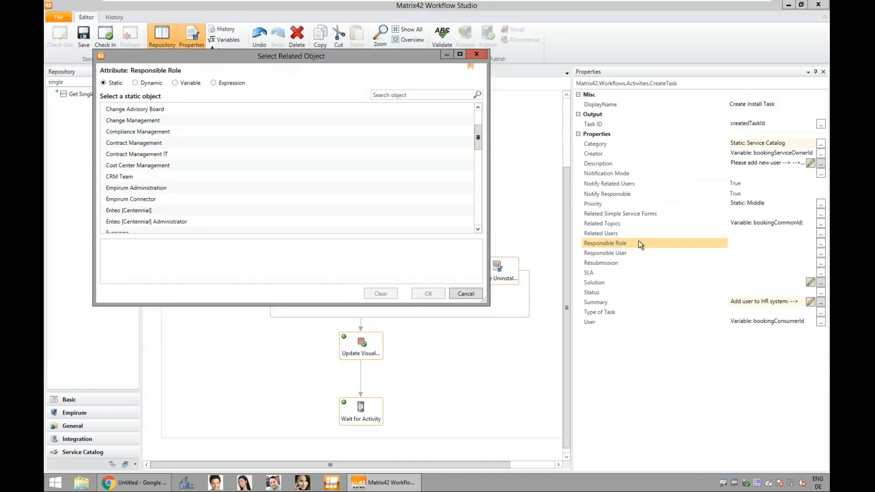
{"action": "left_click_drag", "start_coordinate": [478, 147], "coordinate": [481, 166]}
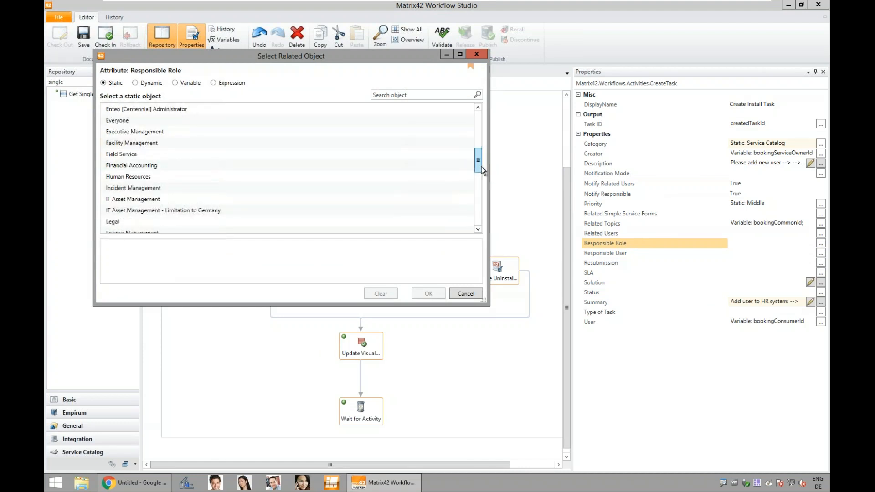
{"action": "left_click", "coordinate": [147, 179]}
{"action": "left_click", "coordinate": [420, 295]}
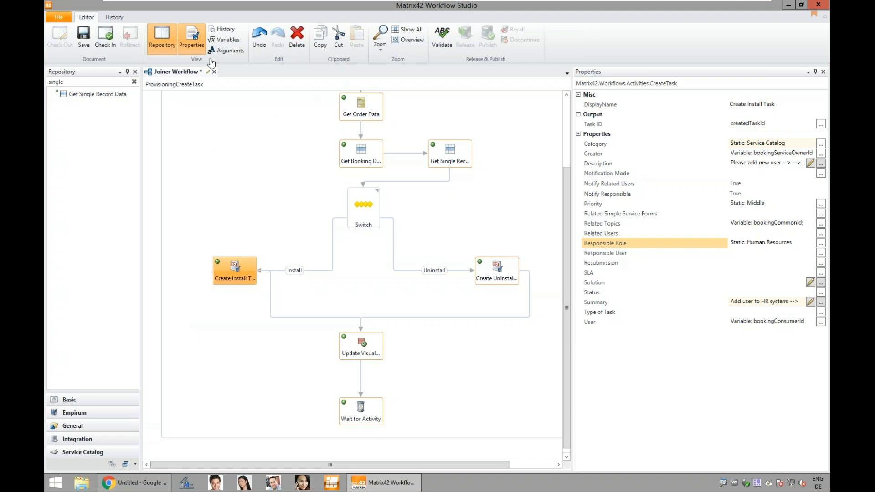
Step: Move Create Install Task up and replace its direct connection to the Update Visual activity with a path through a new Invoke PowerShell activity
{"action": "left_click_drag", "start_coordinate": [83, 82], "coordinate": [46, 82]}
{"action": "left_click", "coordinate": [134, 82]}
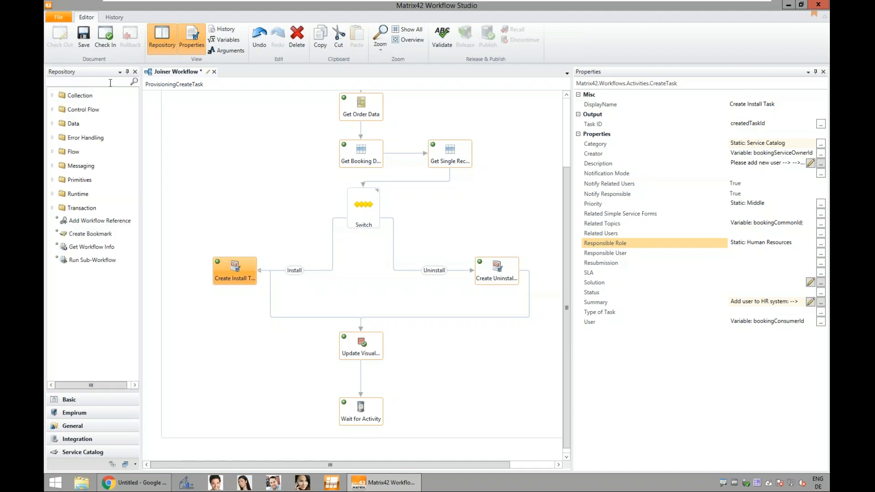
{"action": "type", "text": "powe"}
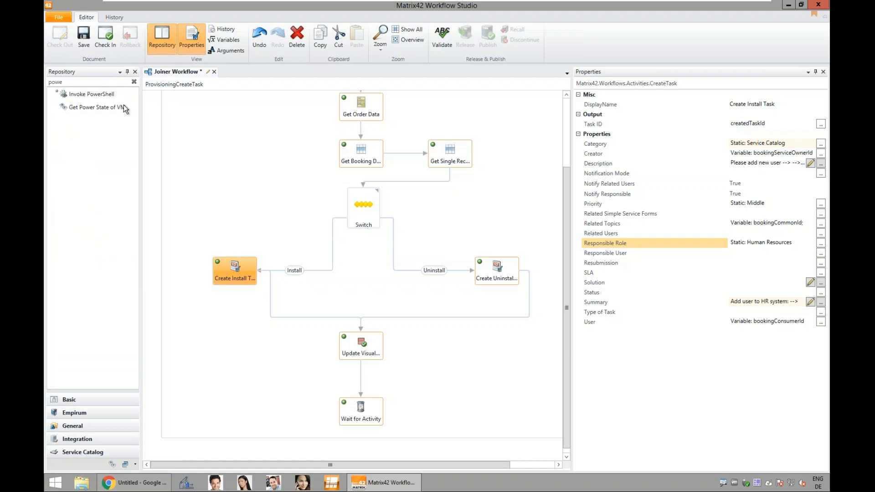
{"action": "left_click", "coordinate": [272, 318]}
{"action": "left_click_drag", "start_coordinate": [273, 316], "coordinate": [219, 355]}
{"action": "left_click_drag", "start_coordinate": [232, 265], "coordinate": [201, 209]}
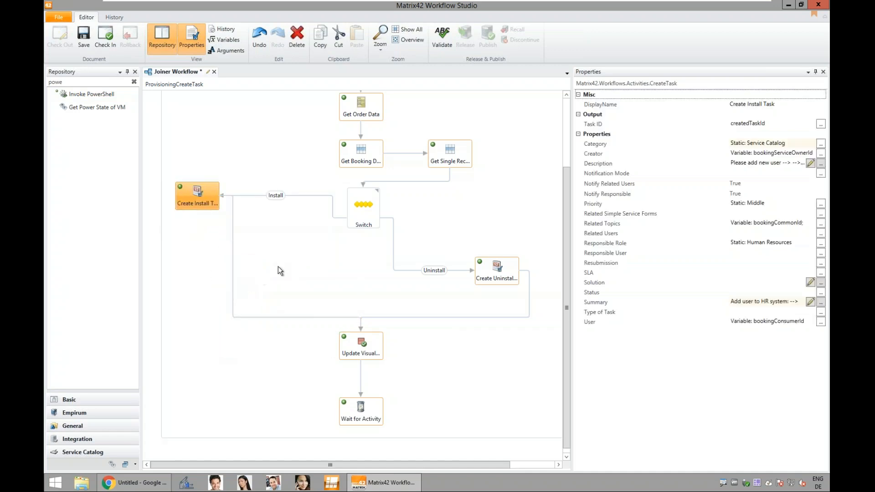
{"action": "left_click", "coordinate": [233, 228]}
{"action": "key", "text": "Delete"}
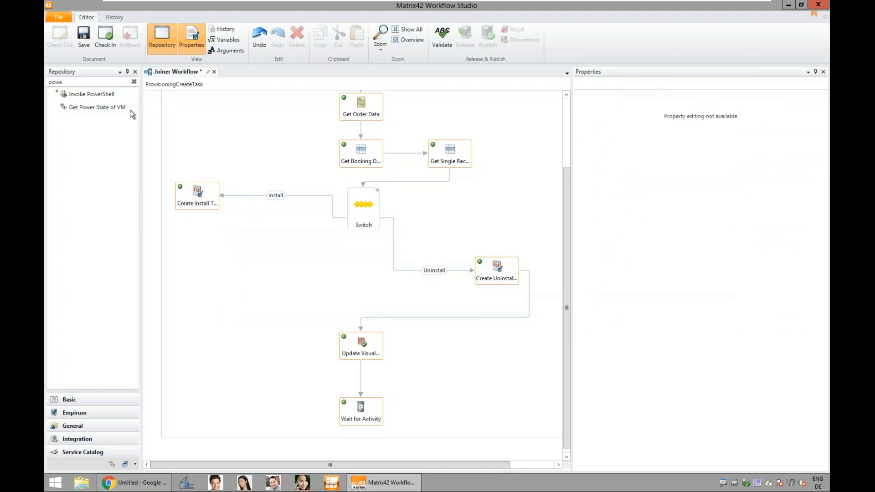
{"action": "left_click_drag", "start_coordinate": [103, 94], "coordinate": [200, 265]}
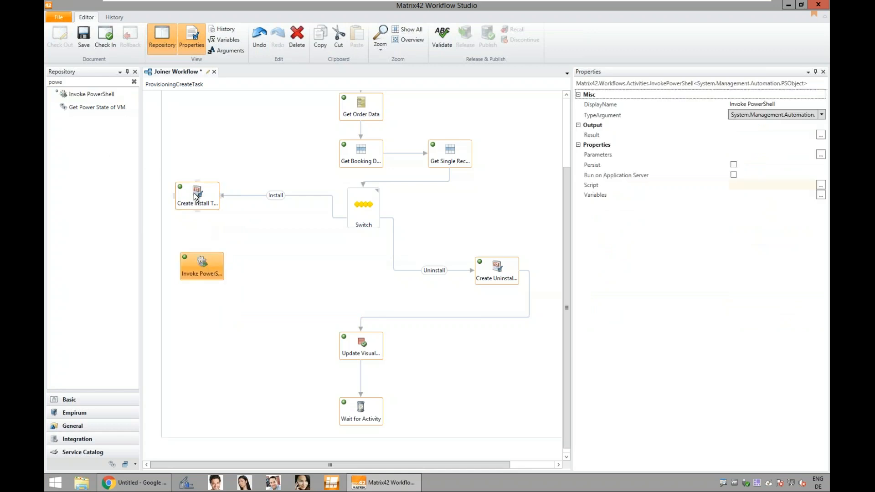
{"action": "mouse_move", "coordinate": [198, 210]}
{"action": "left_mouse_down"}
{"action": "mouse_move", "coordinate": [204, 294]}
{"action": "mouse_move", "coordinate": [359, 306]}
{"action": "mouse_move", "coordinate": [346, 321]}
{"action": "mouse_move", "coordinate": [362, 334]}
{"action": "left_mouse_up"}
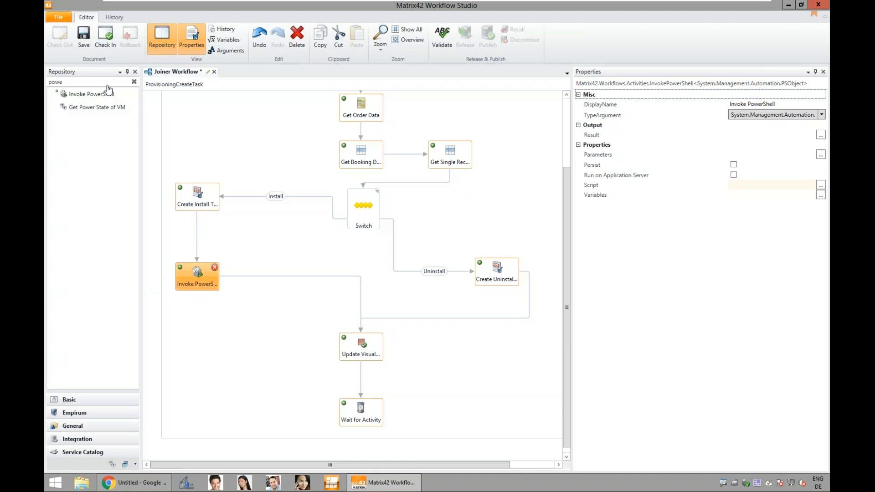
Step: Insert an Assign activity between Create Install Task and Invoke PowerShell
{"action": "left_click_drag", "start_coordinate": [61, 82], "coordinate": [46, 81]}
{"action": "left_click", "coordinate": [102, 84]}
{"action": "key", "text": "BackSpace"}
{"action": "key", "text": "BackSpace"}
{"action": "key", "text": "BackSpace"}
{"action": "key", "text": "BackSpace"}
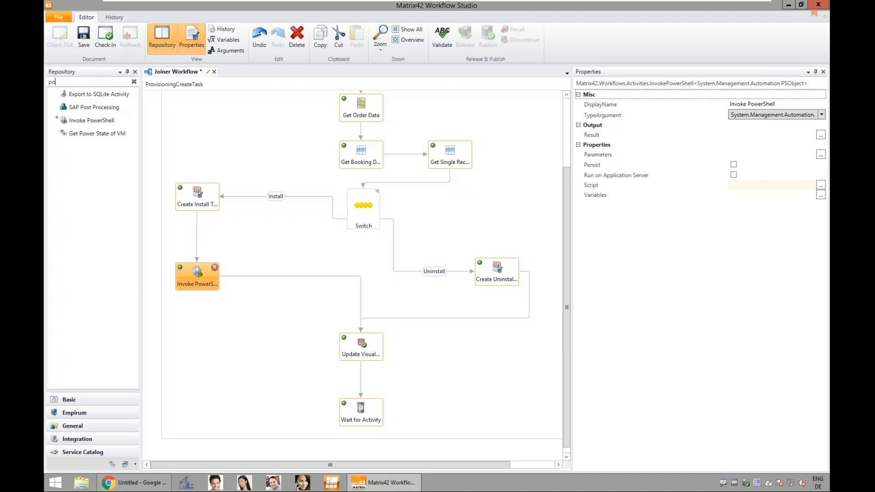
{"action": "type", "text": "ass"}
{"action": "left_click_drag", "start_coordinate": [78, 93], "coordinate": [197, 242]}
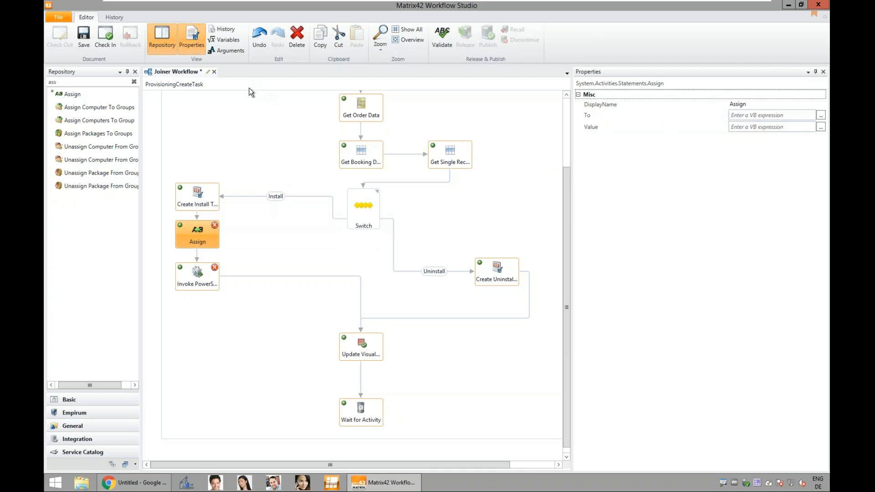
Step: Create two new String variables in the Joiner Workflow and name the first one WinAccountName
{"action": "left_click", "coordinate": [225, 41]}
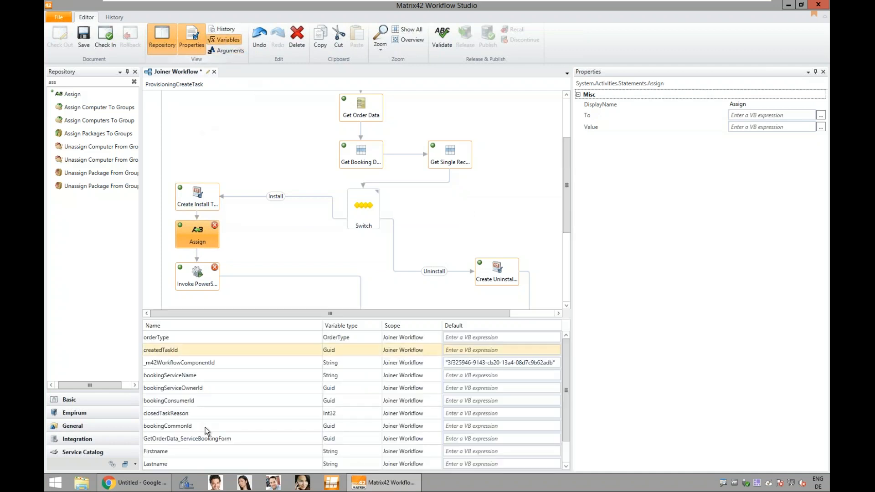
{"action": "scroll", "coordinate": [205, 428], "scroll_direction": "down", "scroll_amount": 1}
{"action": "left_click", "coordinate": [191, 458]}
{"action": "left_click", "coordinate": [191, 458]}
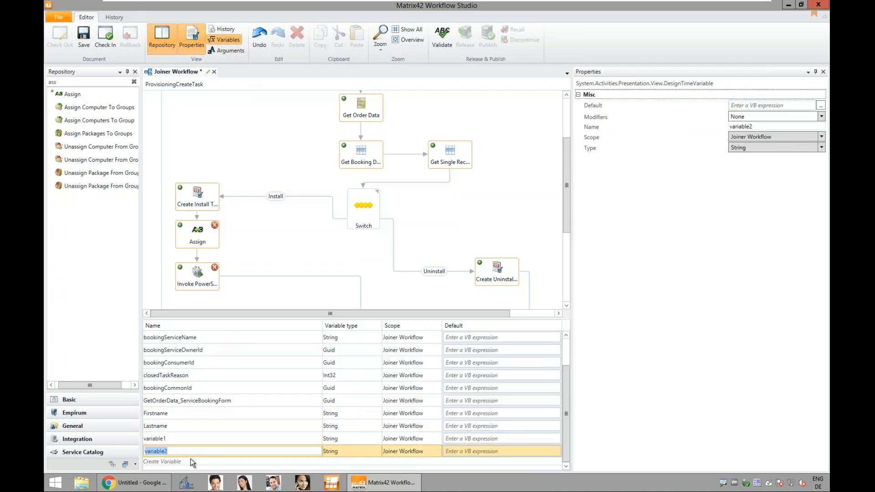
{"action": "left_click", "coordinate": [167, 438]}
{"action": "left_click_drag", "start_coordinate": [171, 439], "coordinate": [133, 445]}
{"action": "type", "text": "WinAccountName"}
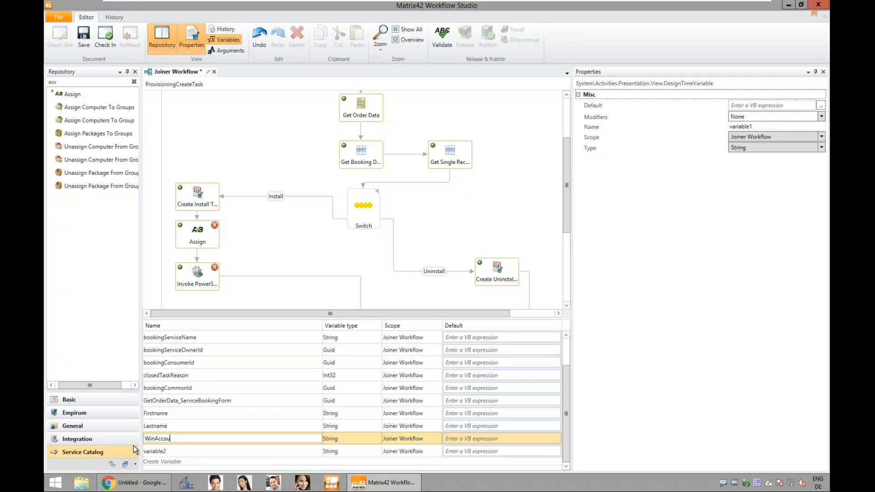
Step: Confirm the WinAccountName variable's name, select the Assign activity and hide the workflow's variable list
{"action": "left_click", "coordinate": [438, 447]}
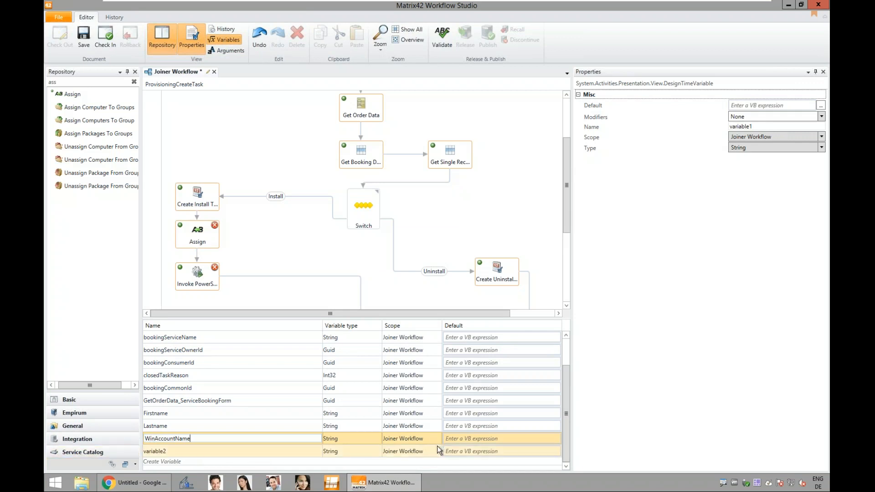
{"action": "left_click", "coordinate": [264, 456]}
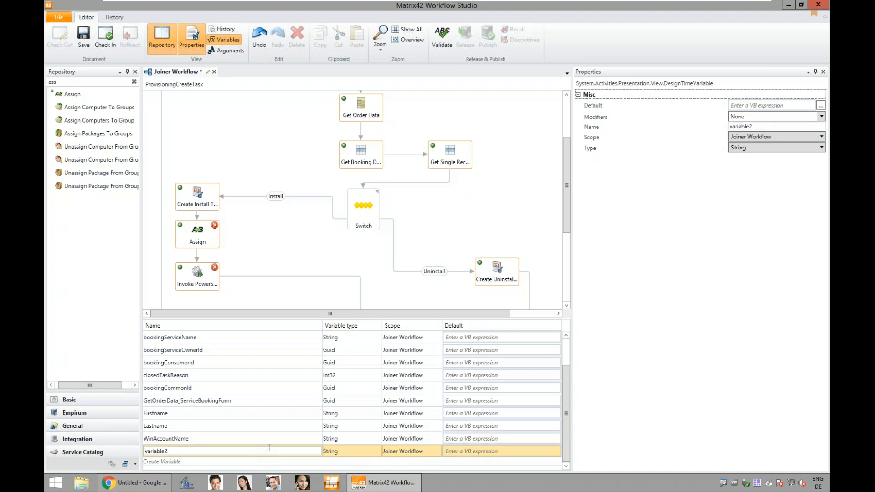
{"action": "left_click", "coordinate": [204, 236]}
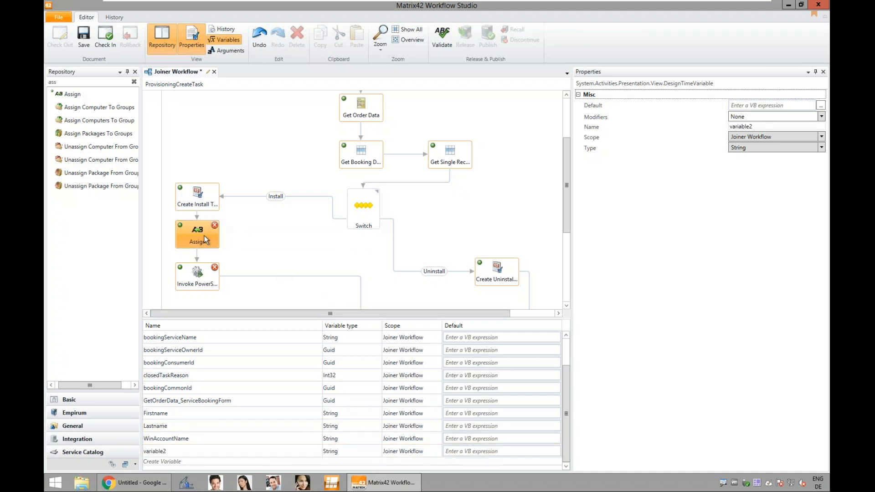
{"action": "left_click", "coordinate": [229, 43]}
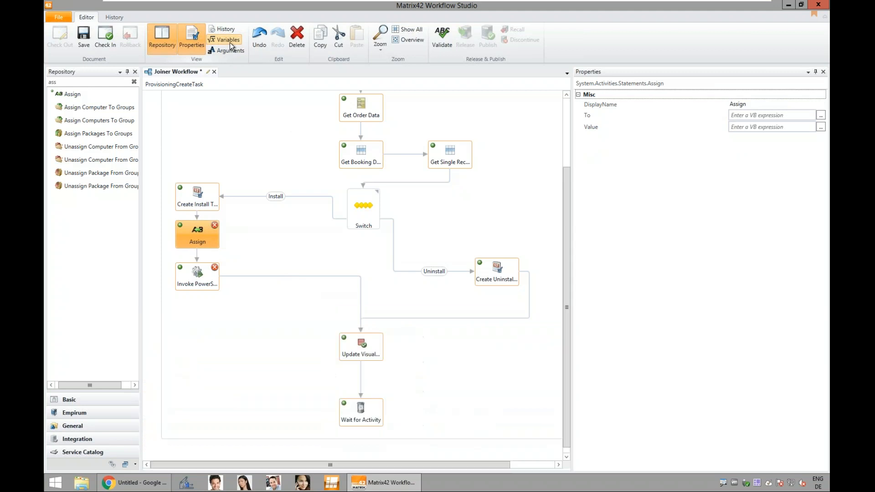
Step: Set the To target of the Assign activity to the variable WinAccountName
{"action": "left_click", "coordinate": [769, 115]}
{"action": "left_click", "coordinate": [206, 237]}
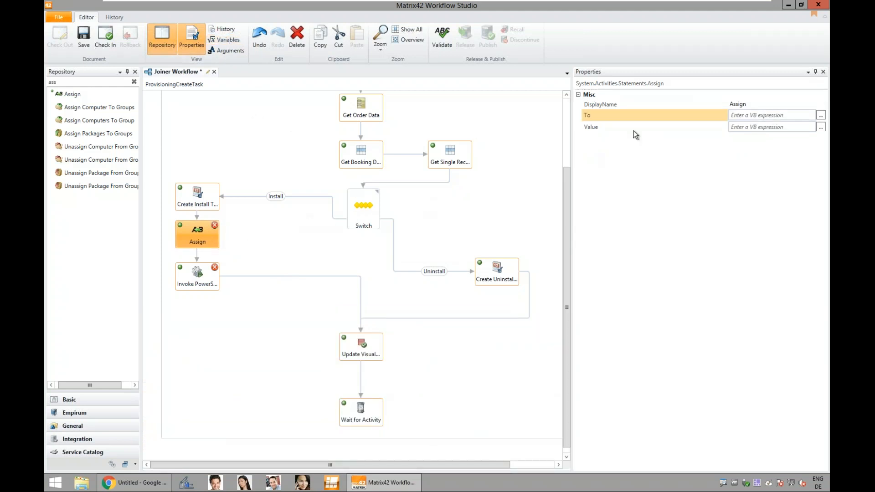
{"action": "left_click", "coordinate": [755, 117]}
{"action": "type", "text": "WinAAcountName"}
{"action": "left_click", "coordinate": [754, 117]}
{"action": "type", "text": "c"}
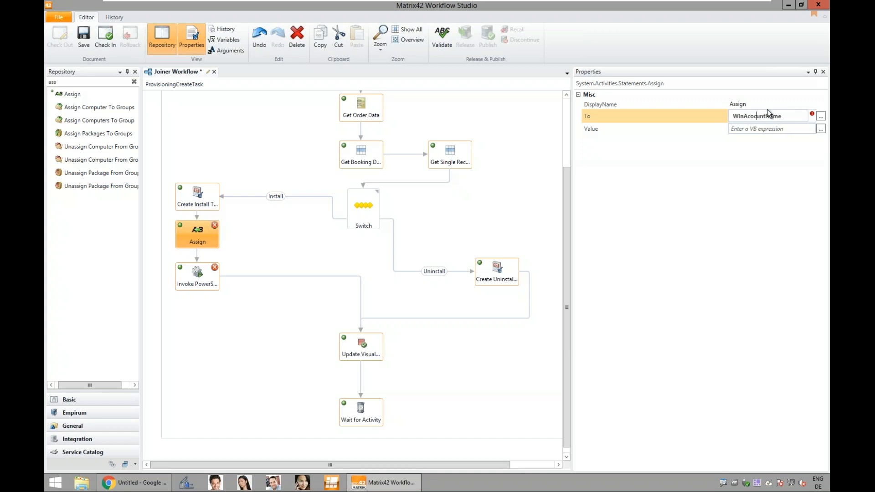
{"action": "type", "text": "c"}
Step: Set the Assign activity's Value to the expression FirstName.Substring(0,1)+LastName
{"action": "left_click", "coordinate": [784, 129]}
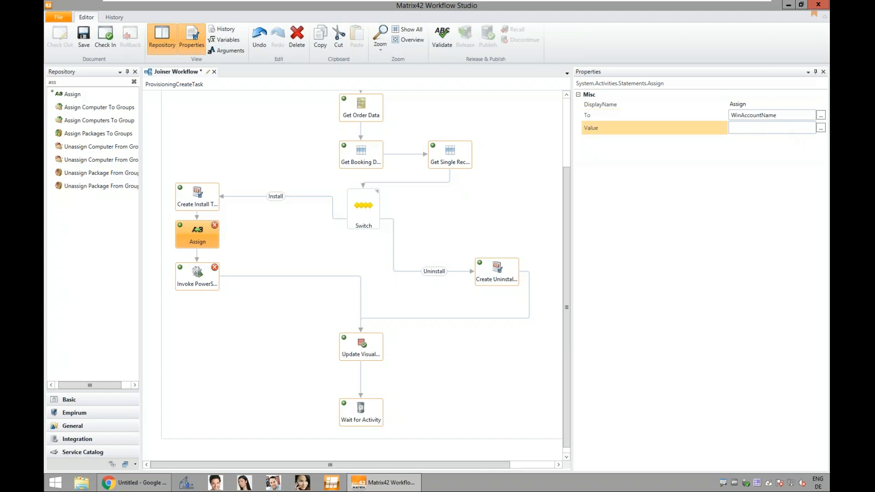
{"action": "left_click", "coordinate": [821, 128]}
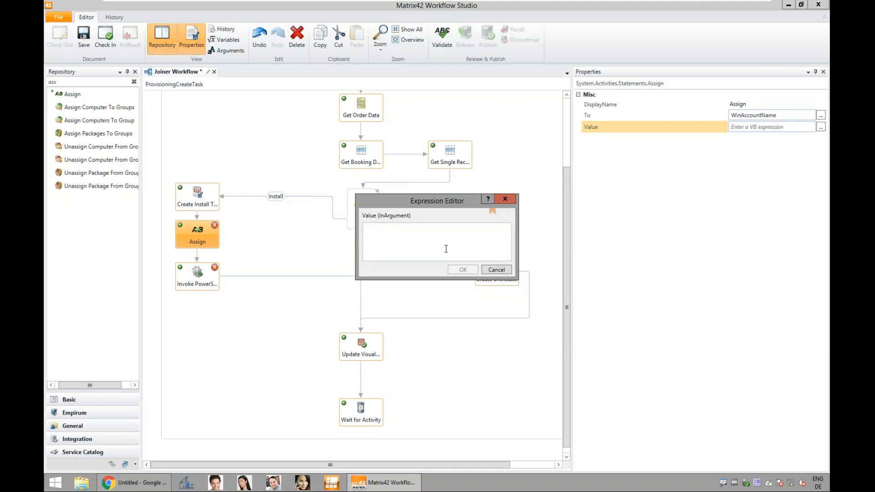
{"action": "type", "text": "FirstName.Substin"}
{"action": "key", "text": "BackSpace"}
{"action": "type", "text": "ring(0,1)"}
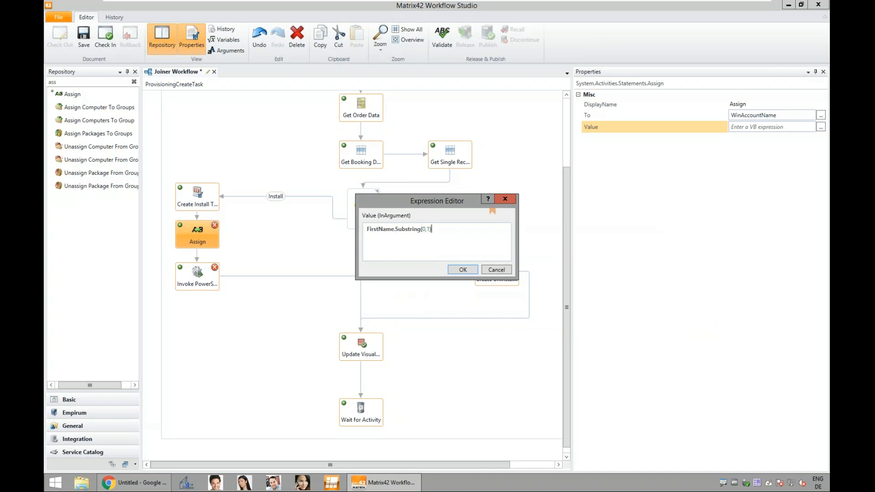
{"action": "type", "text": "+LastName"}
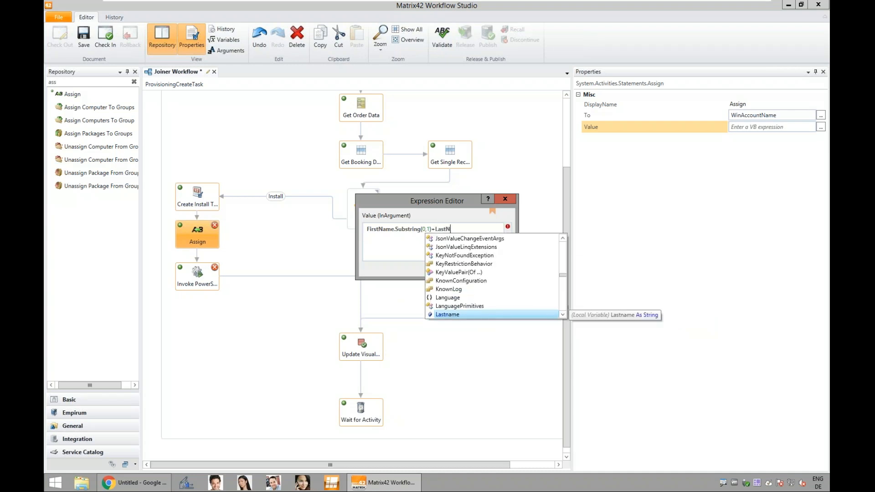
{"action": "left_click", "coordinate": [402, 254]}
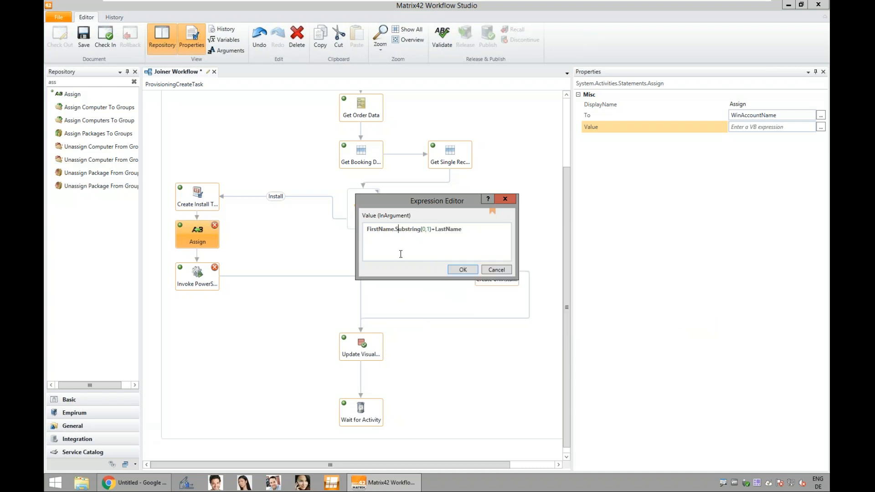
{"action": "left_click", "coordinate": [465, 270]}
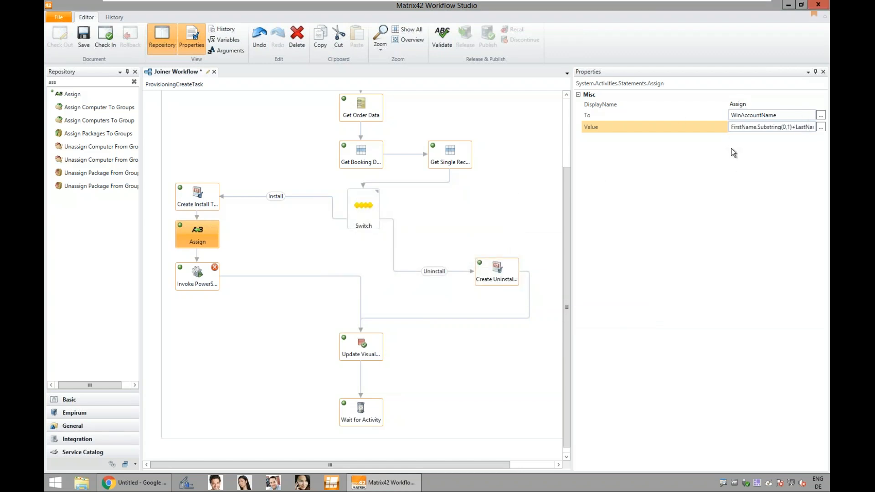
Step: Paste the prepared New-ADUser script, including its parameter block and account password, into the Script property of Invoke PowerShell
{"action": "left_click", "coordinate": [204, 279]}
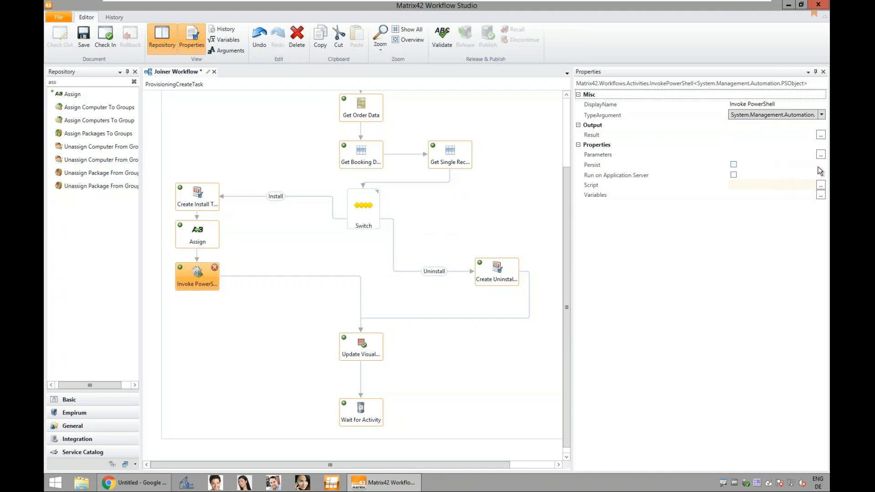
{"action": "left_click", "coordinate": [821, 186]}
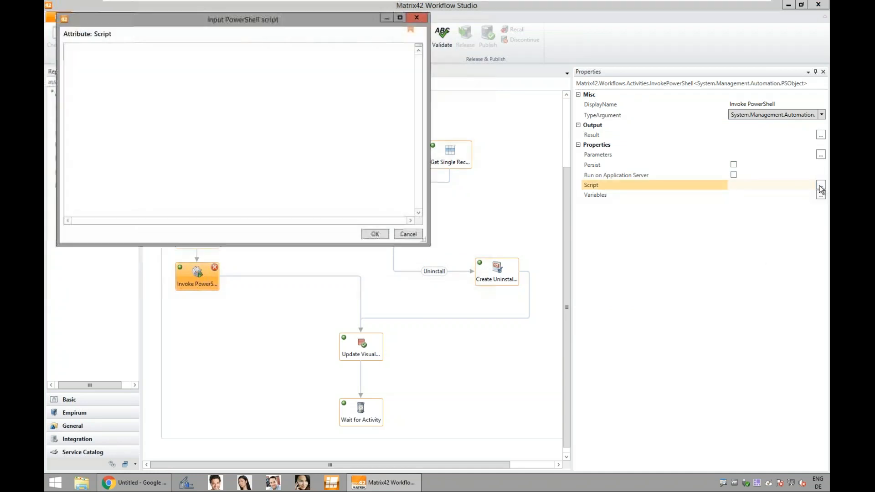
{"action": "left_click_drag", "start_coordinate": [307, 24], "coordinate": [365, 144]}
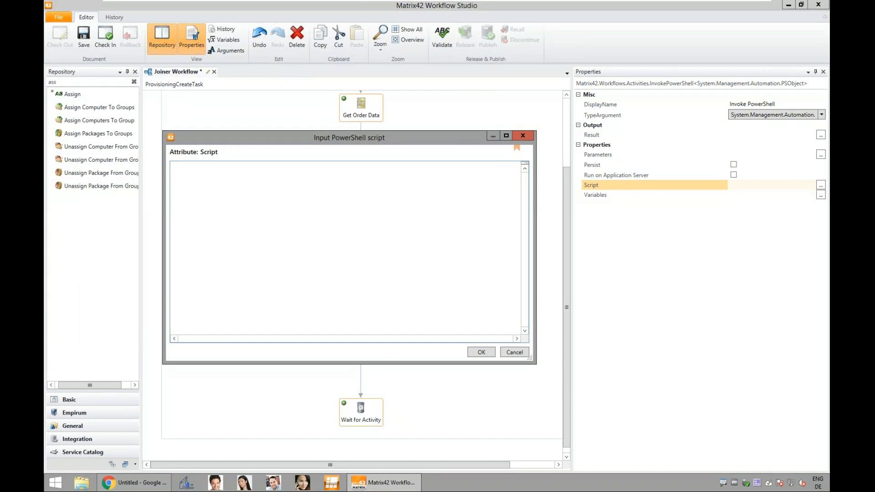
{"action": "left_click", "coordinate": [206, 186]}
{"action": "key", "text": "ctrl+v"}
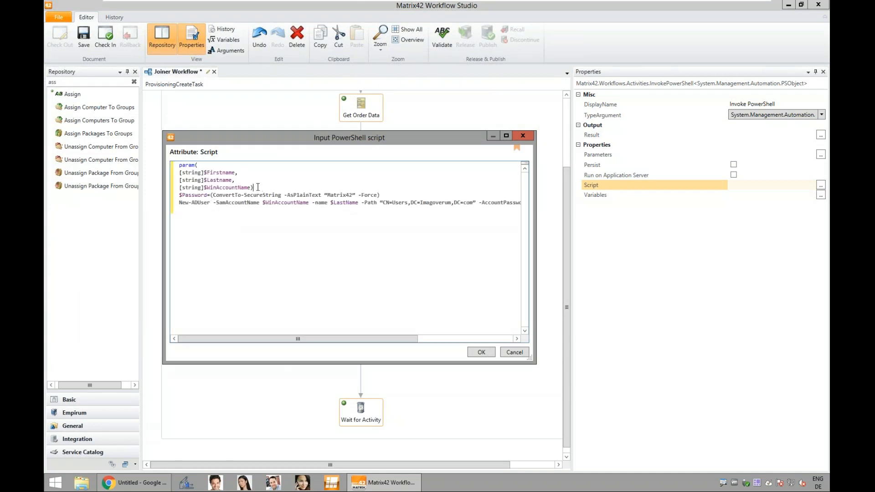
Step: Insert blank lines in the script to separate the param block, the password line and the New-ADUser command
{"action": "key", "text": "Return"}
{"action": "key", "text": "Return"}
{"action": "left_click_drag", "start_coordinate": [254, 187], "coordinate": [159, 166]}
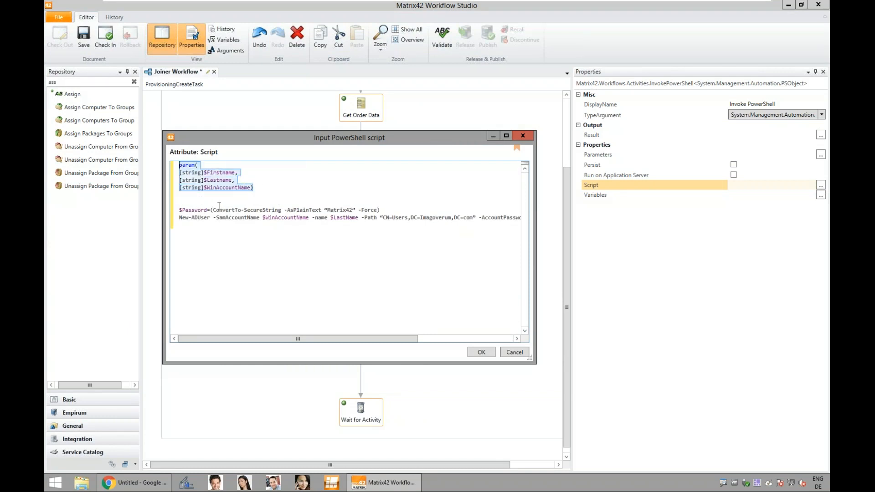
{"action": "left_click", "coordinate": [307, 194]}
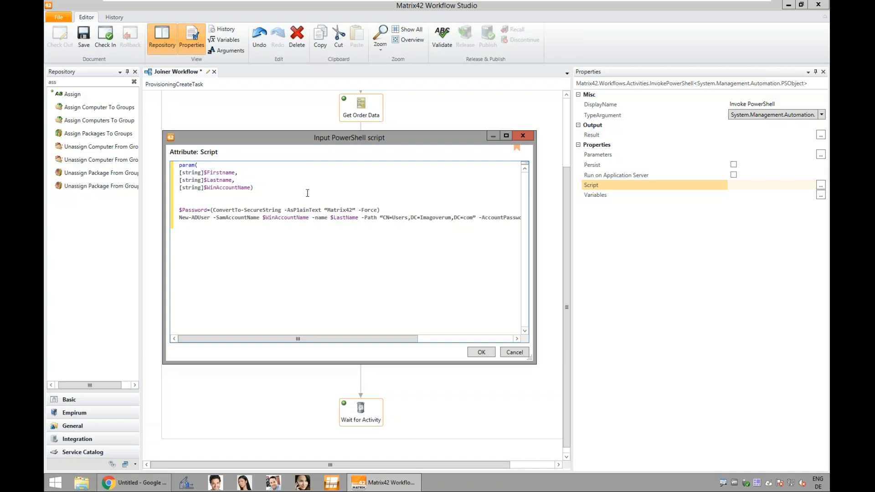
{"action": "left_click", "coordinate": [400, 211]}
{"action": "key", "text": "Return"}
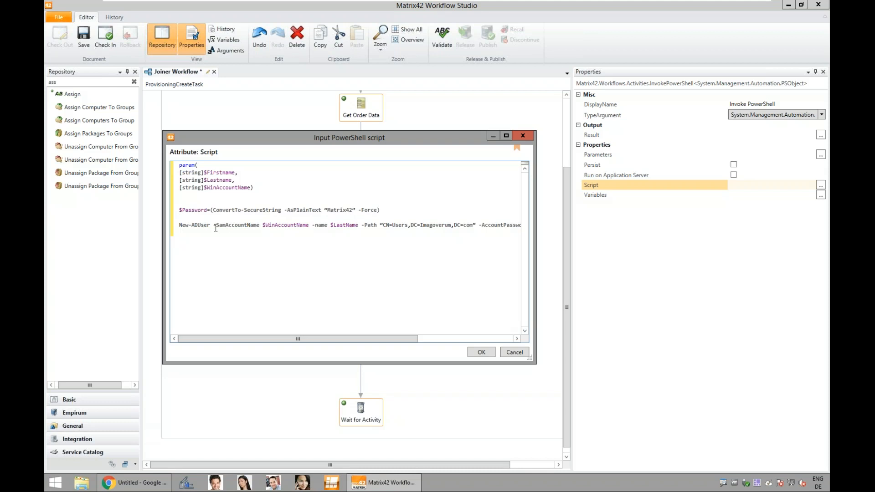
Step: Widen the script editor and examine the SamAccountName argument of the New-ADUser command
{"action": "left_click_drag", "start_coordinate": [527, 359], "coordinate": [698, 383]}
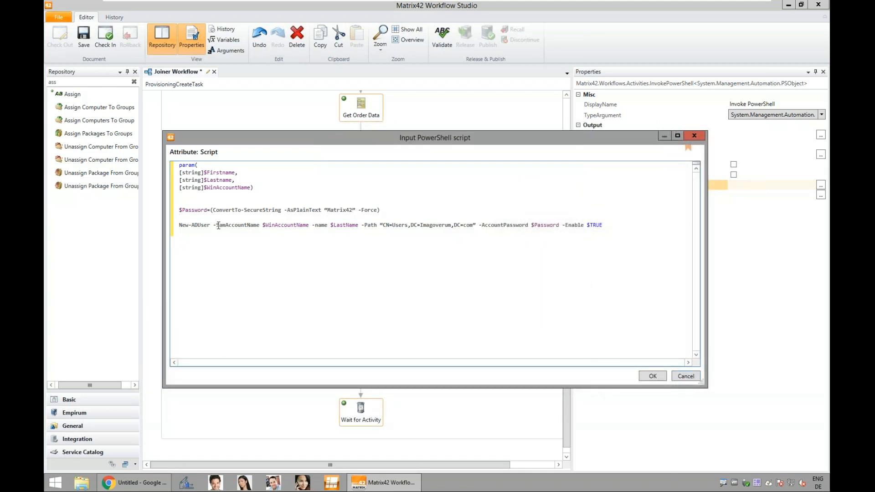
{"action": "left_click_drag", "start_coordinate": [214, 225], "coordinate": [300, 226]}
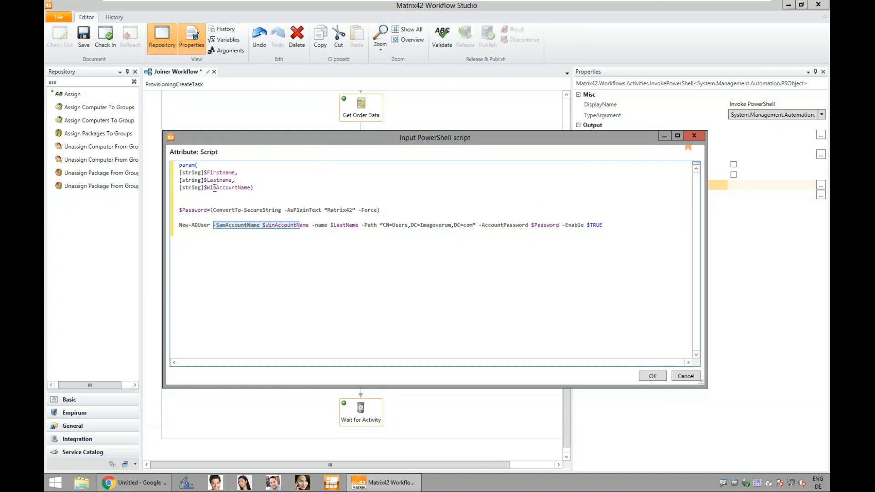
{"action": "left_click", "coordinate": [291, 242]}
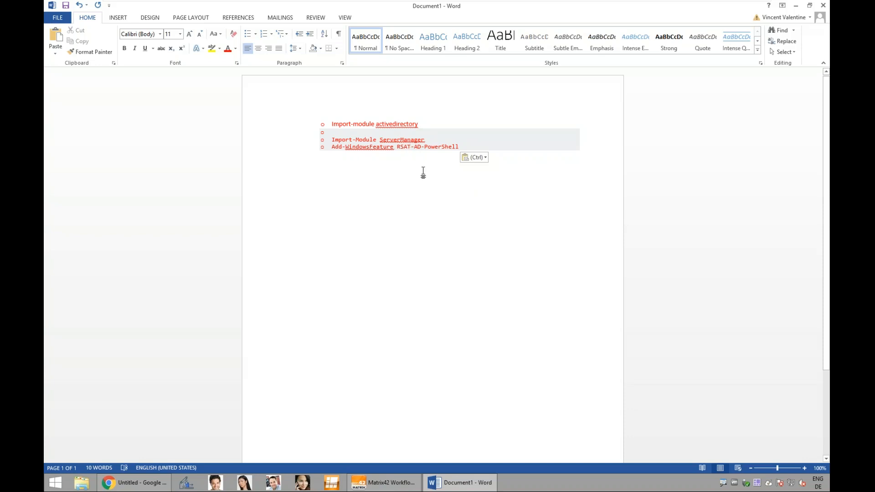
Step: Close the Word notes and examine the log-on account of the Matrix42 Engine Common service in the Windows Services console
{"action": "left_click", "coordinate": [828, 4]}
{"action": "left_click", "coordinate": [440, 261]}
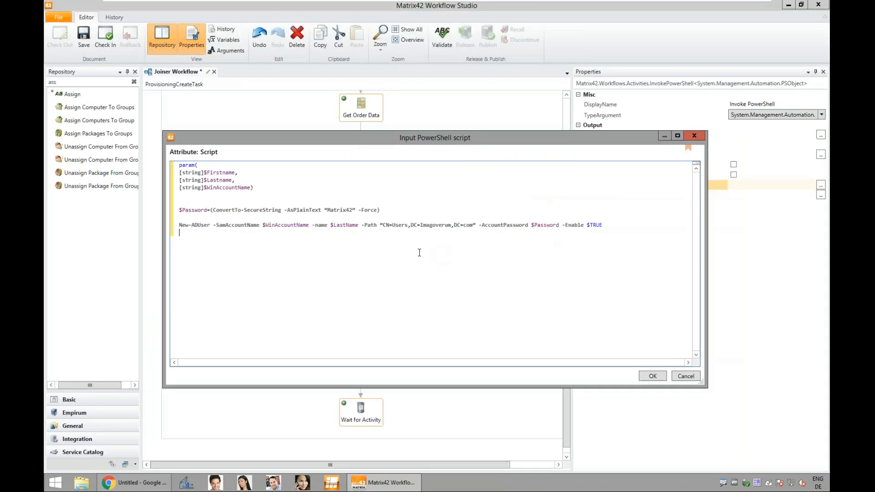
{"action": "left_click", "coordinate": [54, 482]}
{"action": "left_click", "coordinate": [157, 349]}
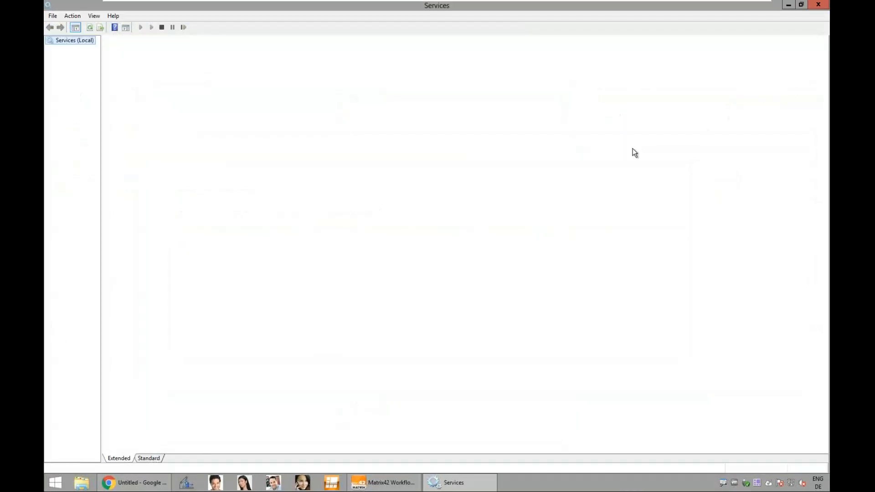
{"action": "left_click_drag", "start_coordinate": [824, 115], "coordinate": [823, 239]}
{"action": "left_click", "coordinate": [340, 53]}
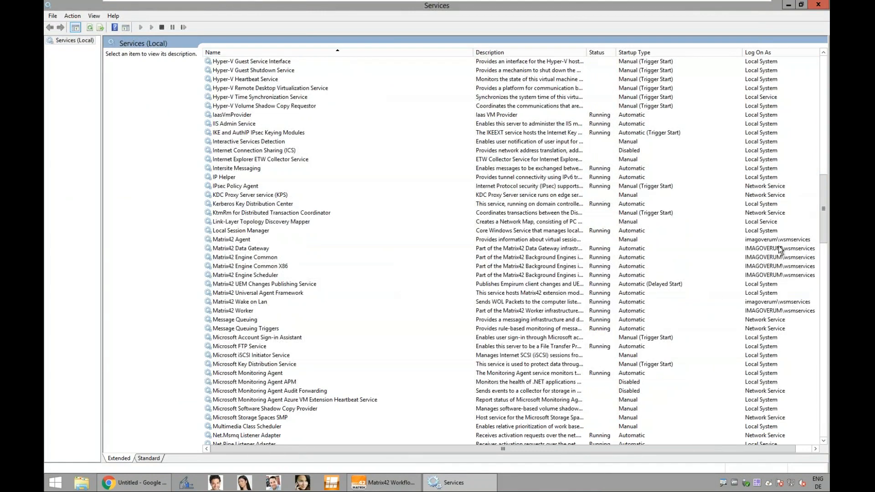
{"action": "left_click", "coordinate": [772, 258]}
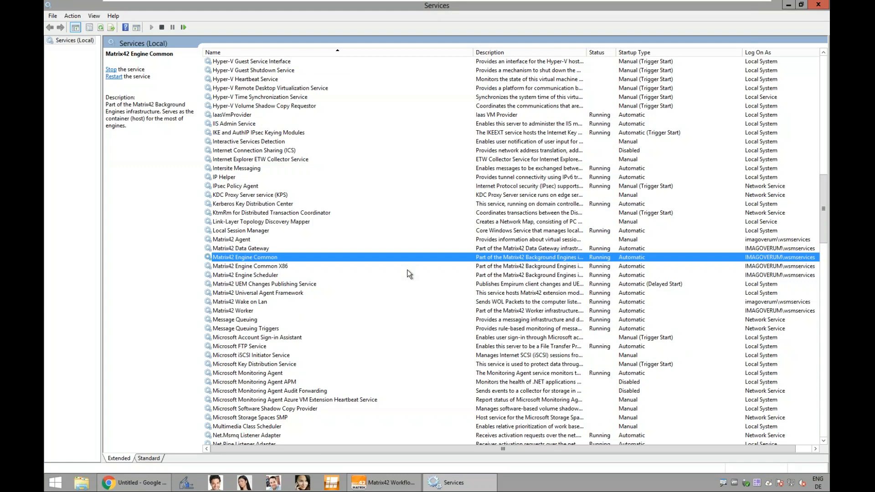
{"action": "left_click", "coordinate": [816, 8]}
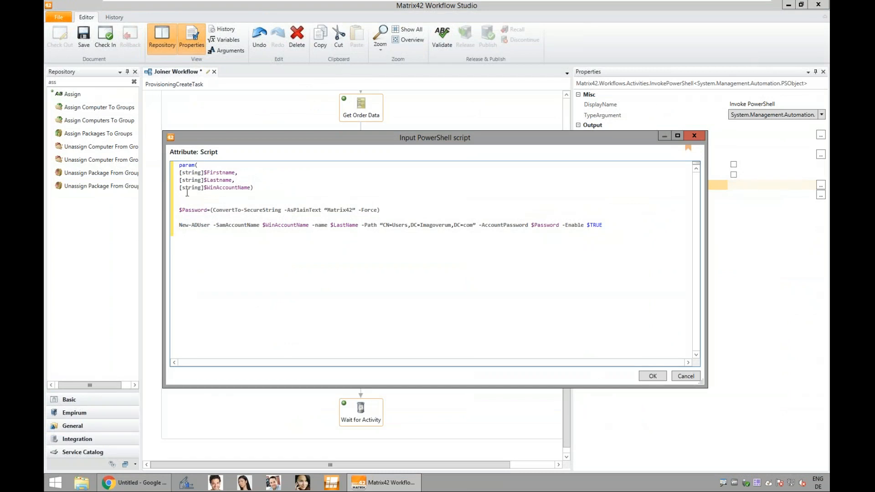
Step: Apply the PowerShell script and set its Firstname and Lastname parameters to the variables Firstname and Lastname
{"action": "left_click", "coordinate": [647, 379]}
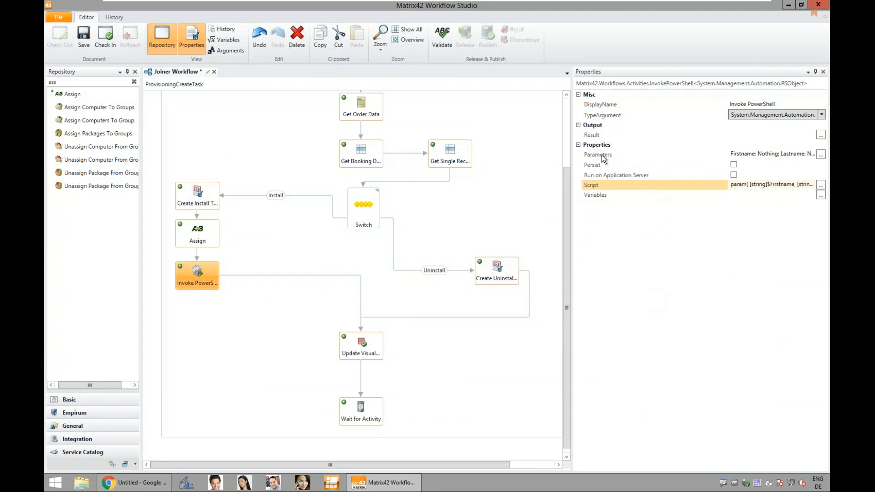
{"action": "left_click", "coordinate": [820, 155]}
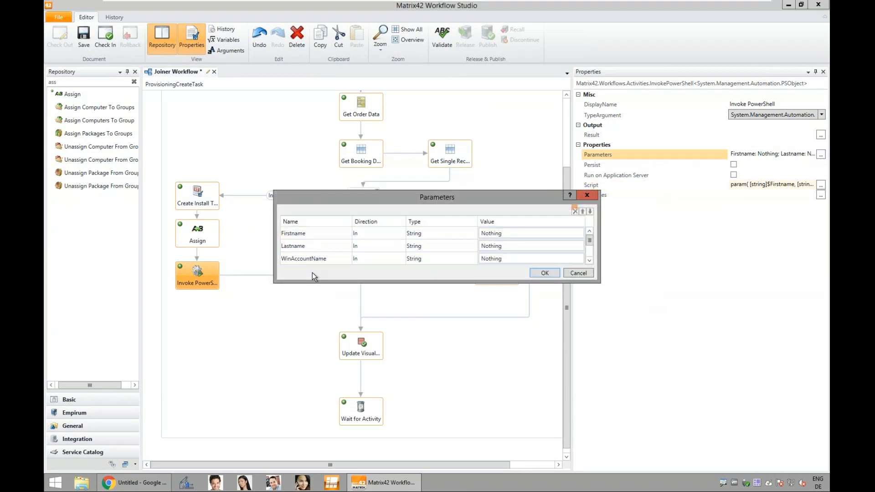
{"action": "left_click", "coordinate": [498, 234]}
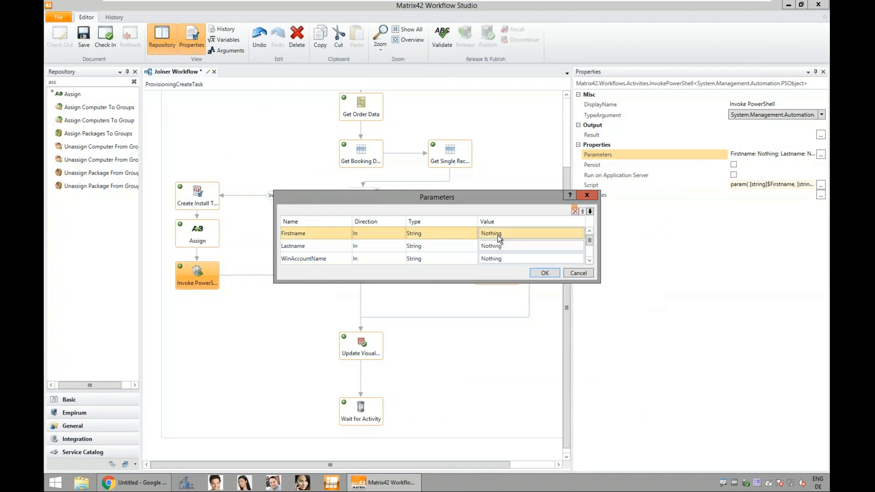
{"action": "left_click", "coordinate": [498, 236]}
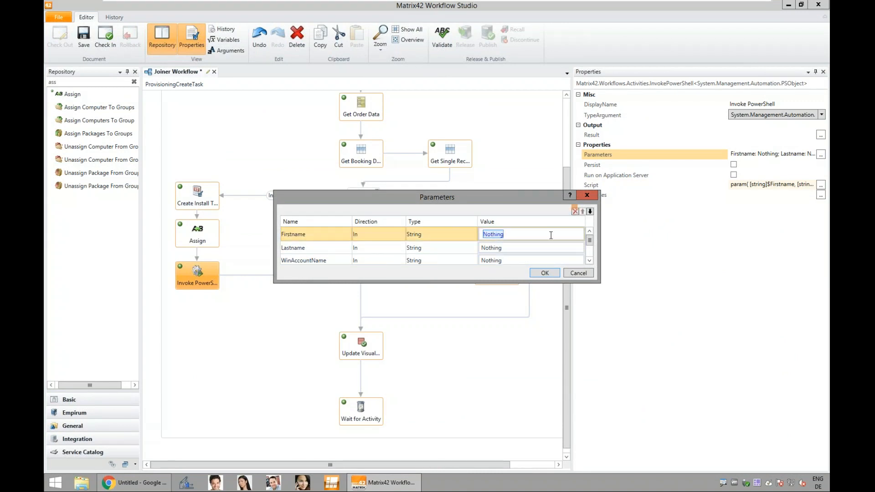
{"action": "type", "text": "Firsta"}
{"action": "key", "text": "BackSpace"}
{"action": "type", "text": "name"}
{"action": "left_click", "coordinate": [558, 246]}
{"action": "left_click", "coordinate": [558, 245]}
{"action": "key", "text": "shift+End"}
{"action": "type", "text": "Lastname"}
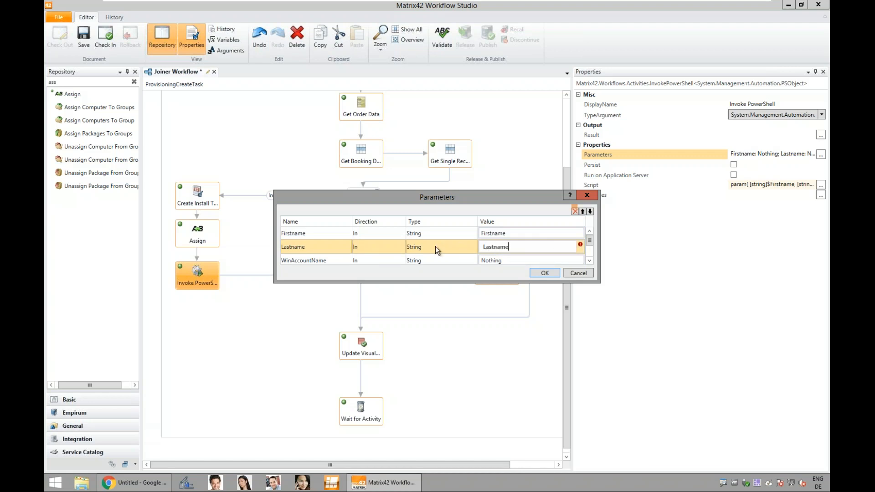
Step: Set the script's WinAccountName parameter to the variable WinAccountName and apply the parameter values
{"action": "left_click", "coordinate": [484, 258]}
{"action": "left_click", "coordinate": [514, 250]}
{"action": "key", "text": "shift+End"}
{"action": "type", "text": "WinAcc"}
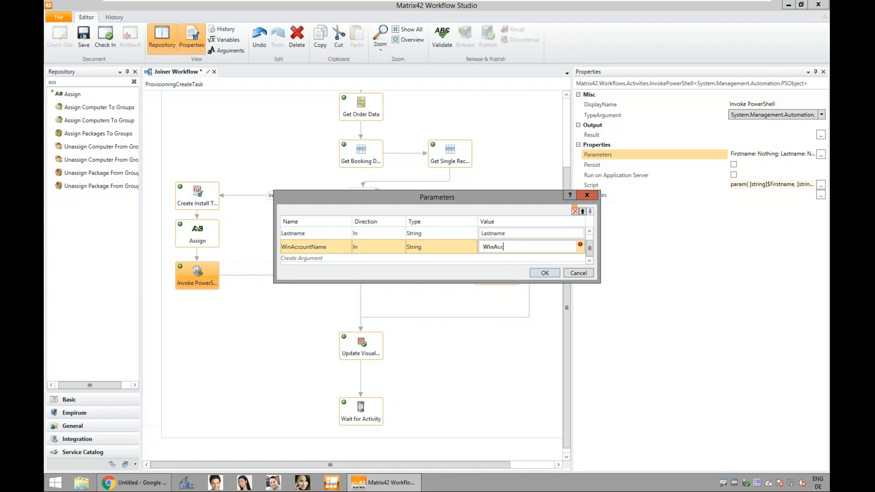
{"action": "type", "text": "ountName"}
{"action": "left_click", "coordinate": [545, 273]}
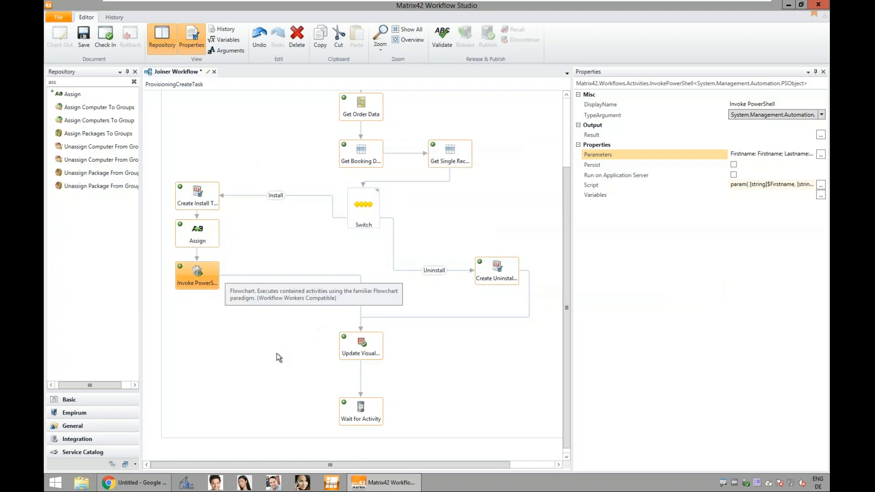
Step: Save the Joiner Workflow, check it in without a comment, and release and publish it
{"action": "left_click", "coordinate": [85, 41]}
{"action": "left_click", "coordinate": [105, 37]}
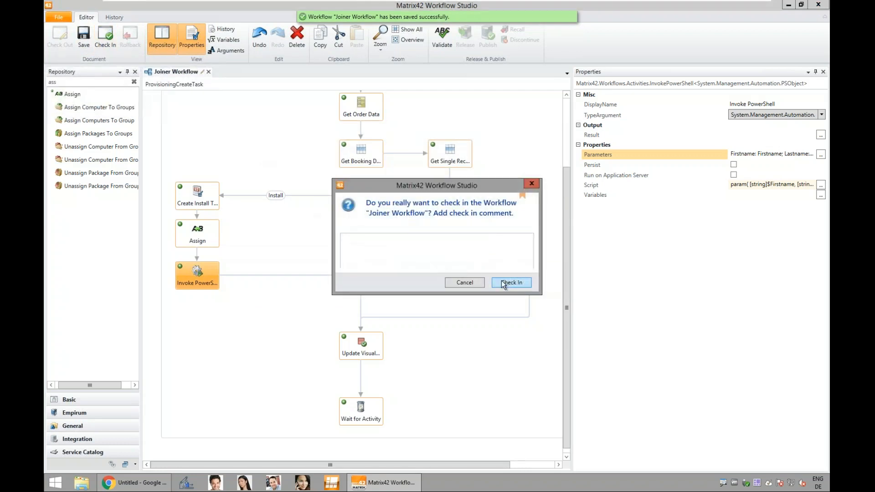
{"action": "left_click", "coordinate": [504, 283]}
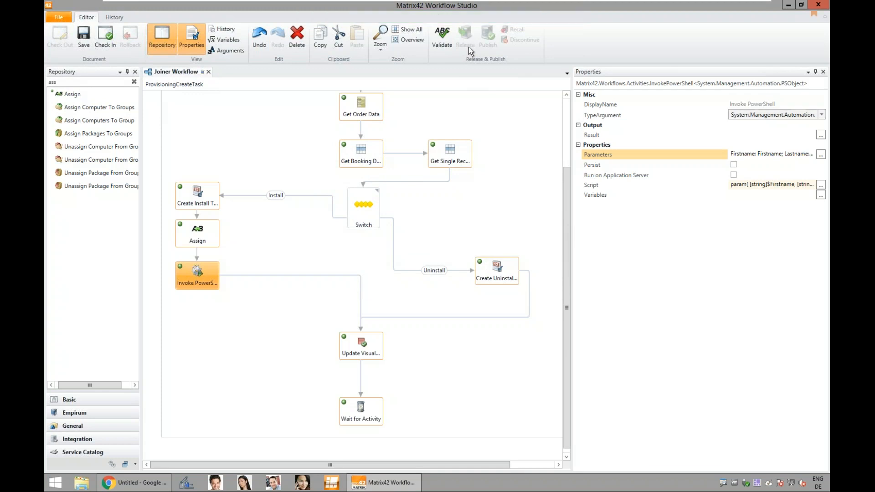
{"action": "left_click", "coordinate": [470, 45]}
{"action": "left_click", "coordinate": [511, 264]}
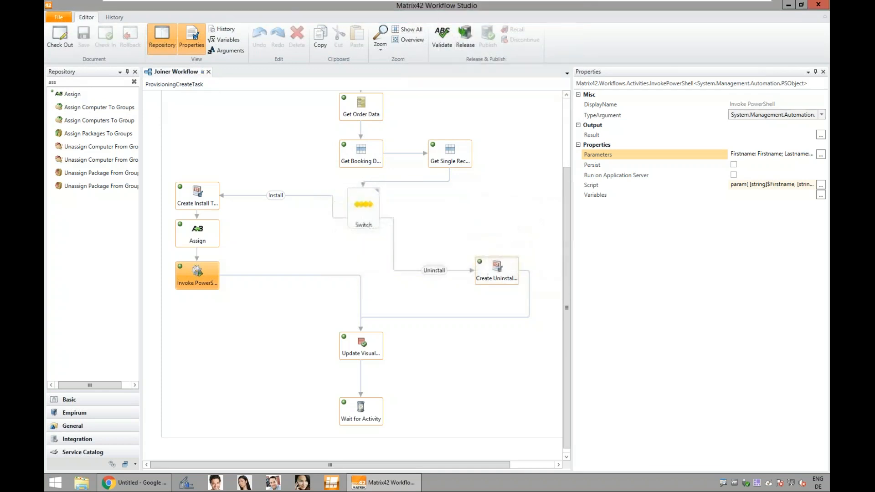
{"action": "left_click", "coordinate": [483, 36]}
{"action": "left_click", "coordinate": [512, 258]}
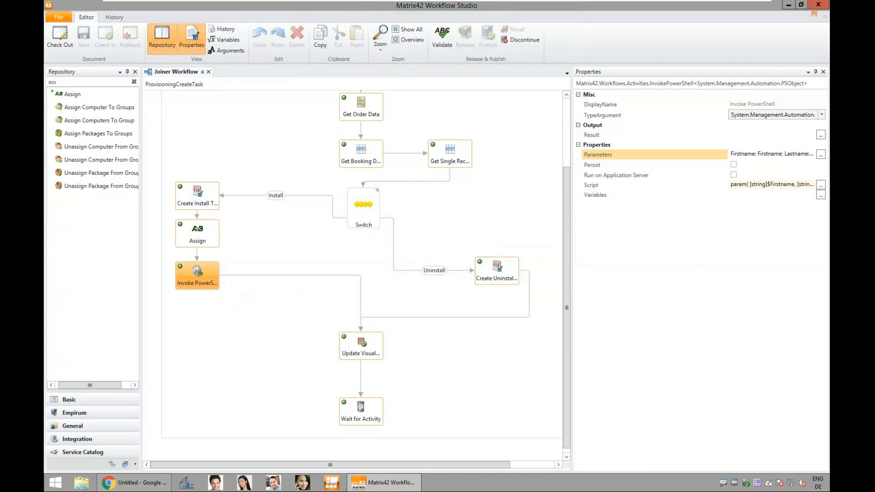
Step: Switch to the Matrix42 web console in Chrome and start a new service in the Service Catalog's Service Portfolio
{"action": "left_click", "coordinate": [155, 483]}
{"action": "left_click", "coordinate": [124, 8]}
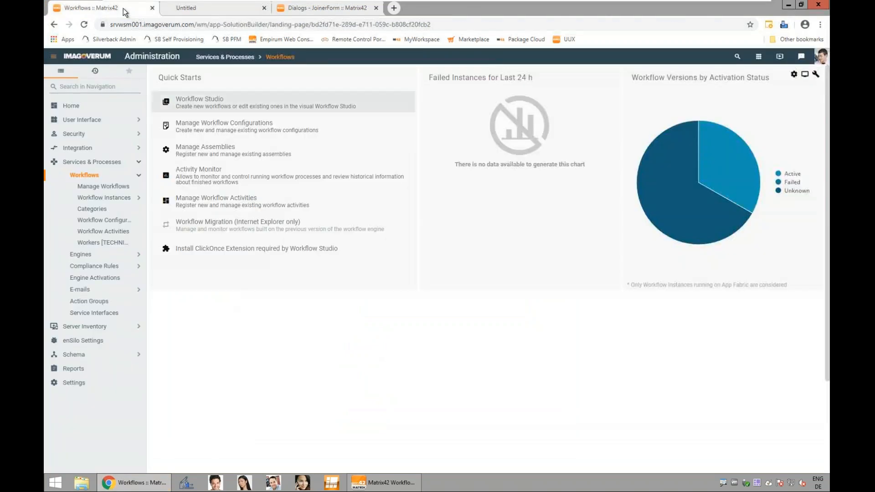
{"action": "left_click", "coordinate": [758, 56]}
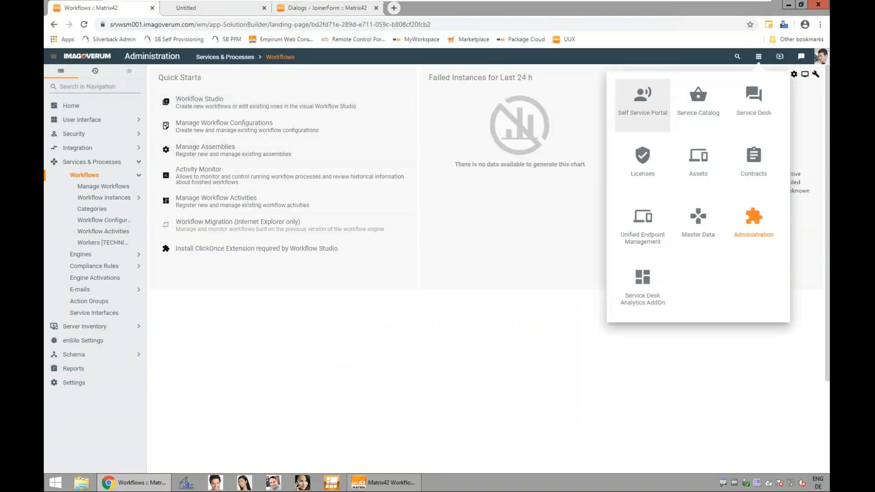
{"action": "left_click", "coordinate": [698, 106]}
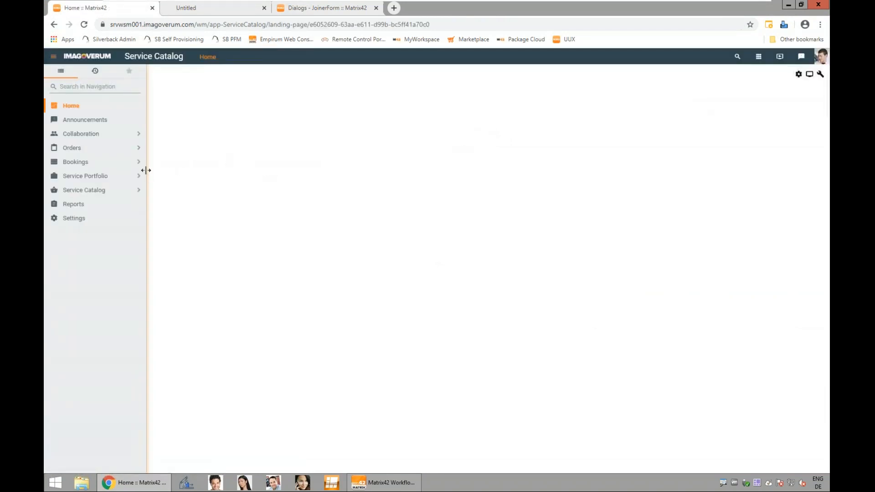
{"action": "left_click", "coordinate": [112, 180]}
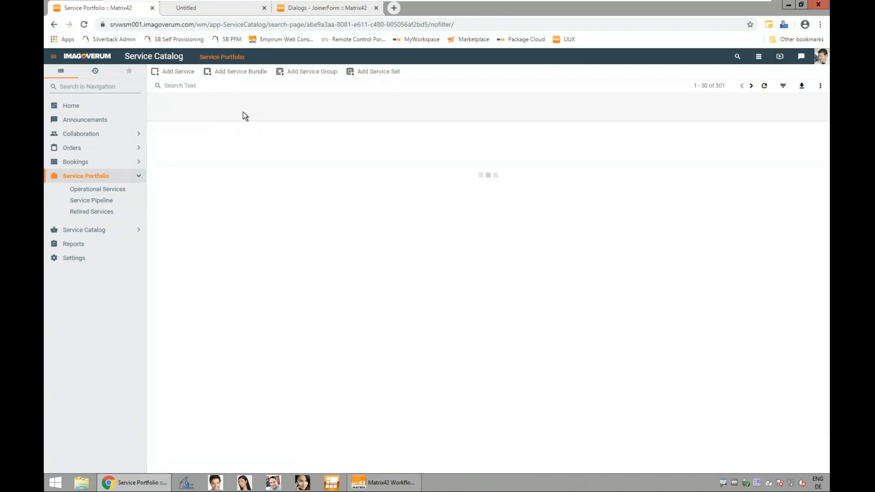
{"action": "left_click", "coordinate": [177, 71]}
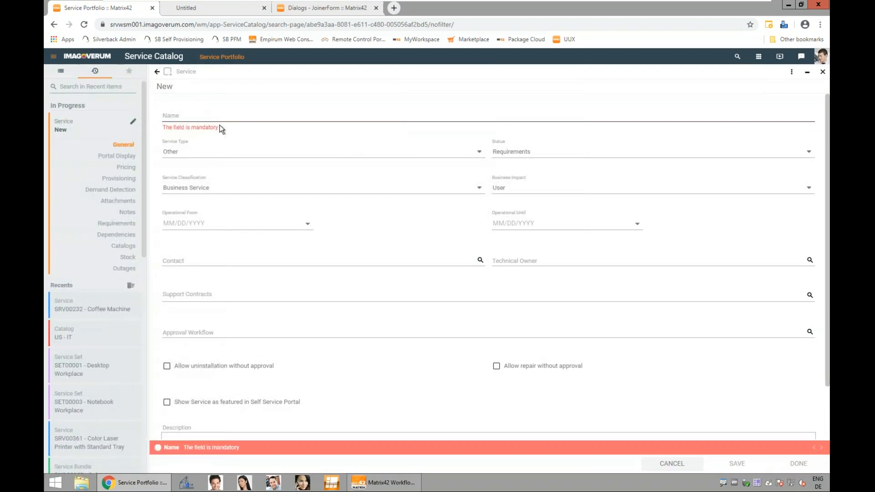
Step: Name the new service Joiner and set its status to Operational
{"action": "left_click", "coordinate": [237, 118]}
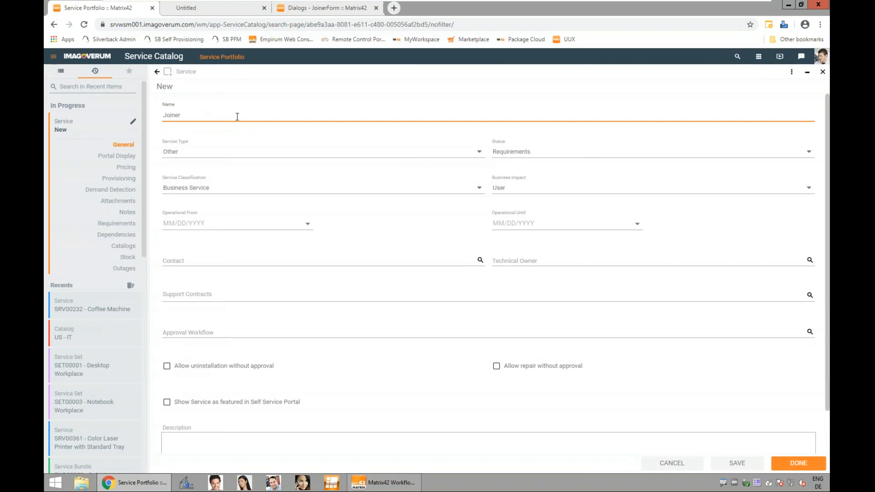
{"action": "left_click", "coordinate": [500, 156]}
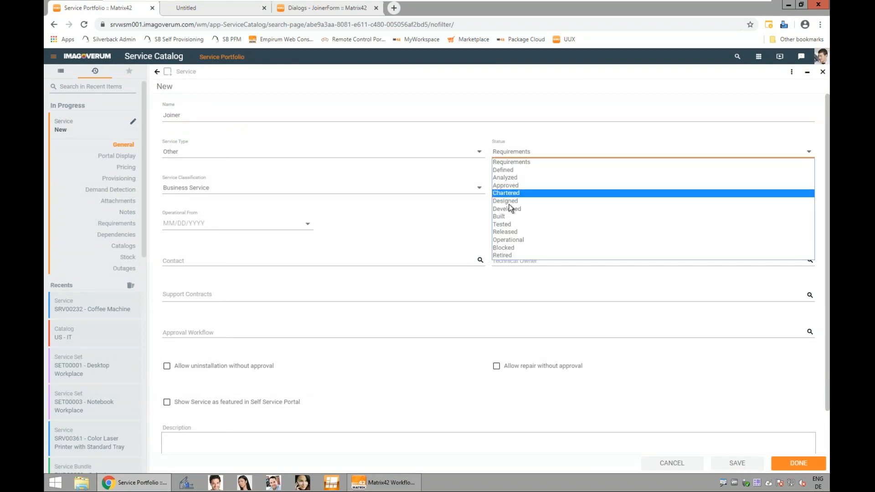
{"action": "left_click", "coordinate": [528, 240]}
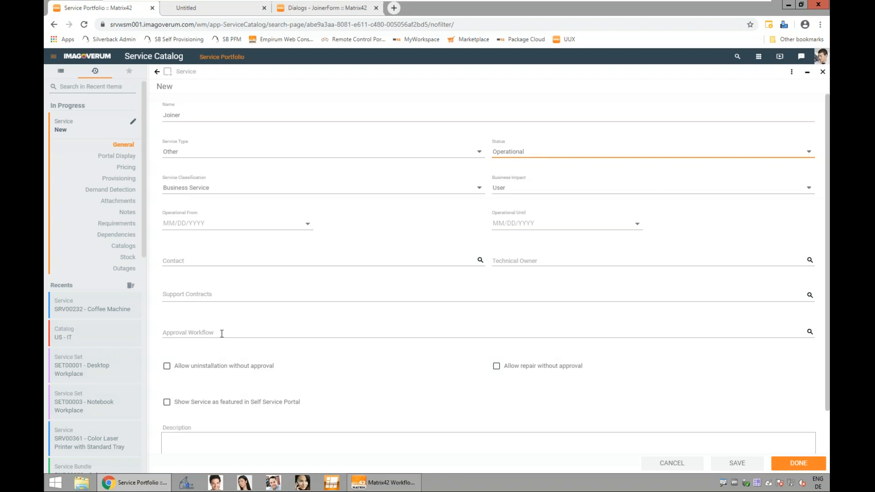
Step: Give the service the portal description "New employee process" and assign it to the Security portal category
{"action": "left_click", "coordinate": [125, 158]}
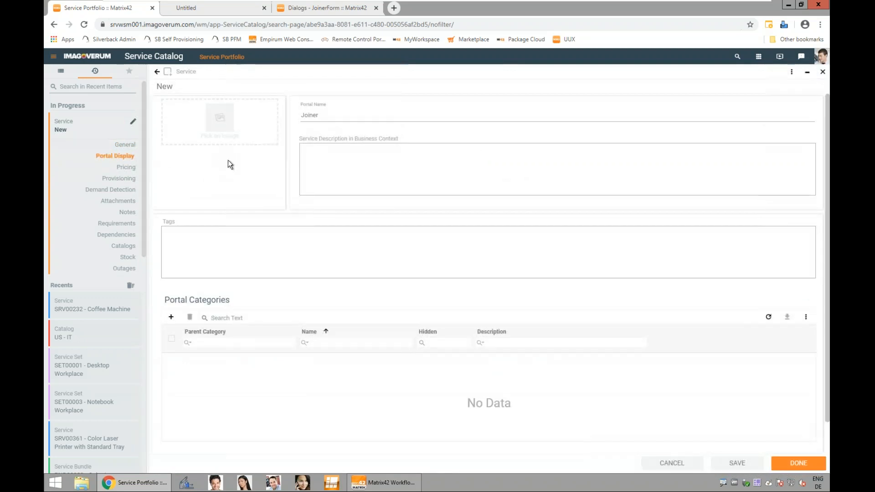
{"action": "left_click", "coordinate": [336, 155]}
{"action": "type", "text": "New employee process"}
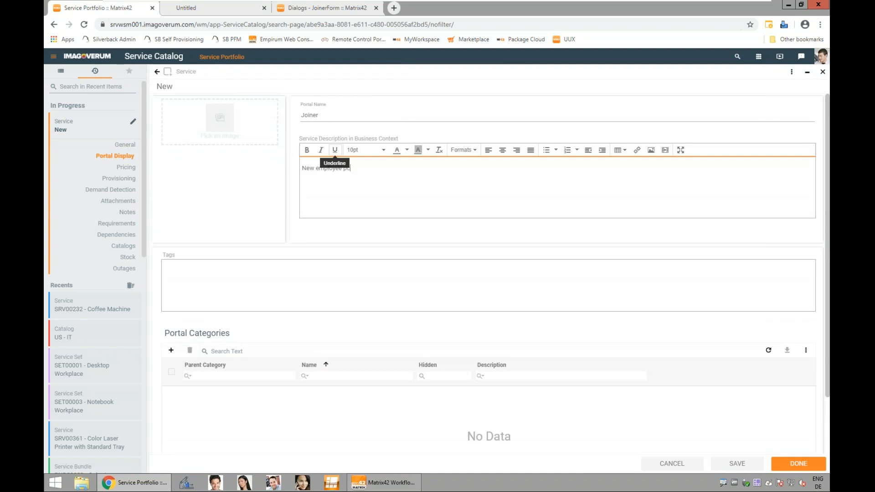
{"action": "left_click", "coordinate": [172, 350]}
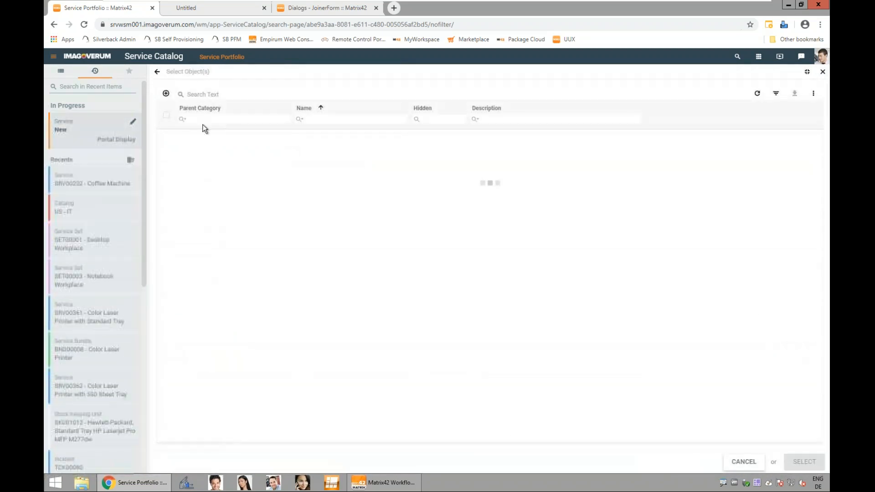
{"action": "left_click", "coordinate": [208, 95]}
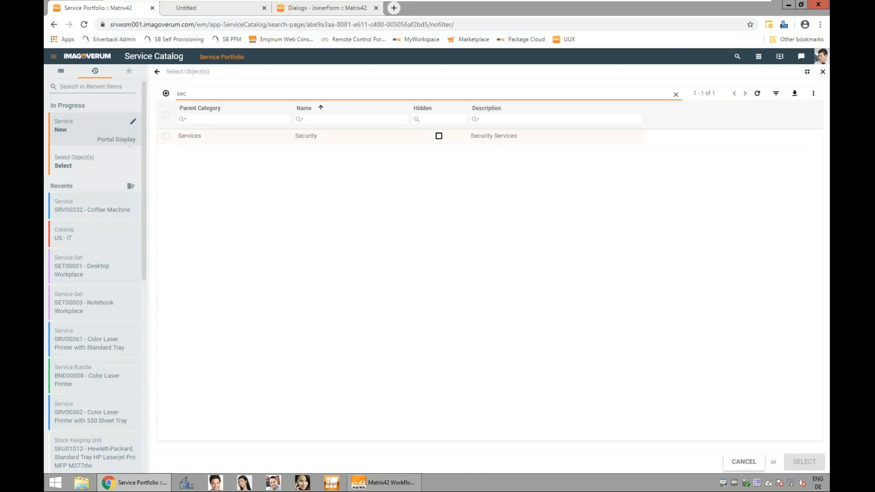
{"action": "left_click", "coordinate": [167, 136]}
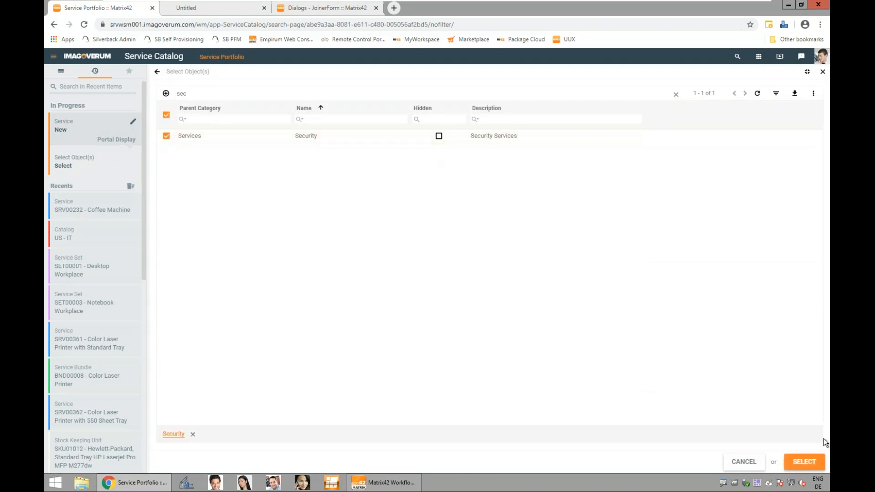
{"action": "left_click", "coordinate": [804, 465]}
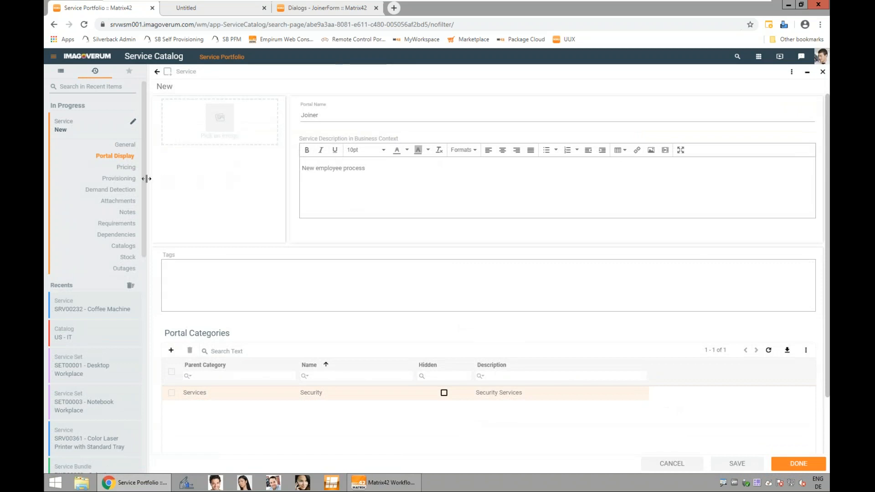
Step: Set the service's provisioning workflow to Joiner Workflow and its Self Service Portal form to joiner (Ud_joiner)
{"action": "left_click", "coordinate": [127, 179]}
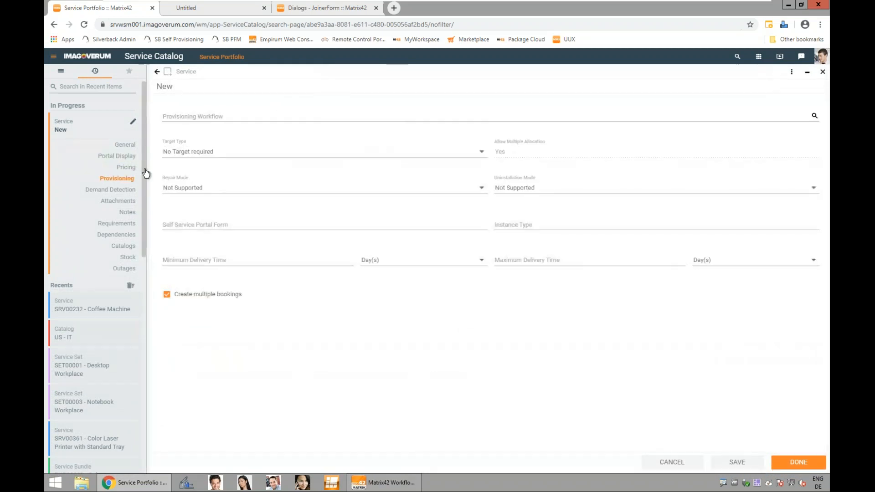
{"action": "left_click", "coordinate": [188, 113]}
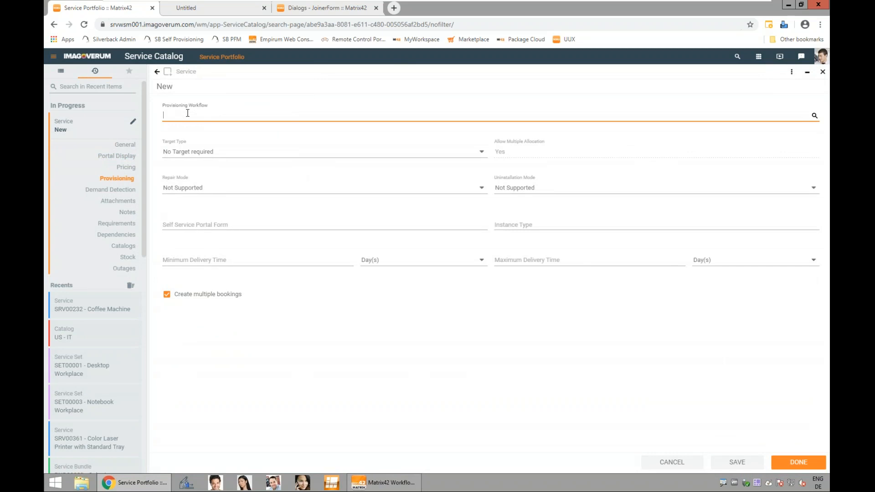
{"action": "type", "text": "jo"}
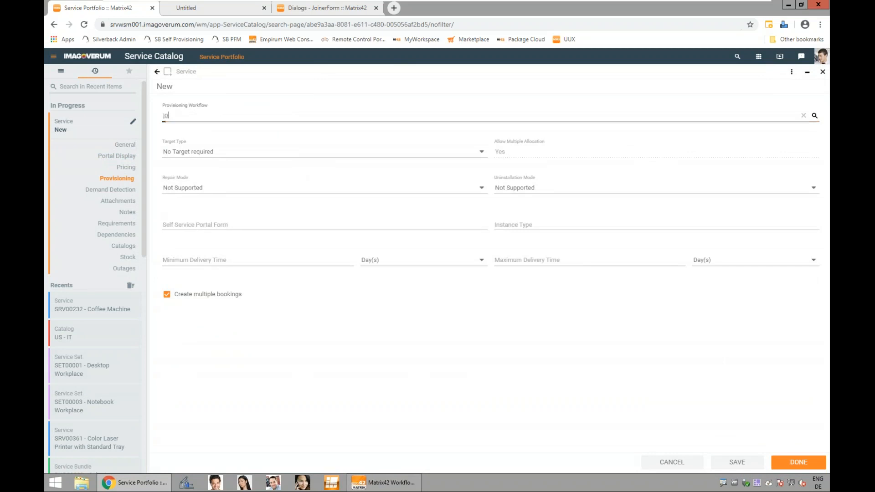
{"action": "left_click", "coordinate": [217, 132]}
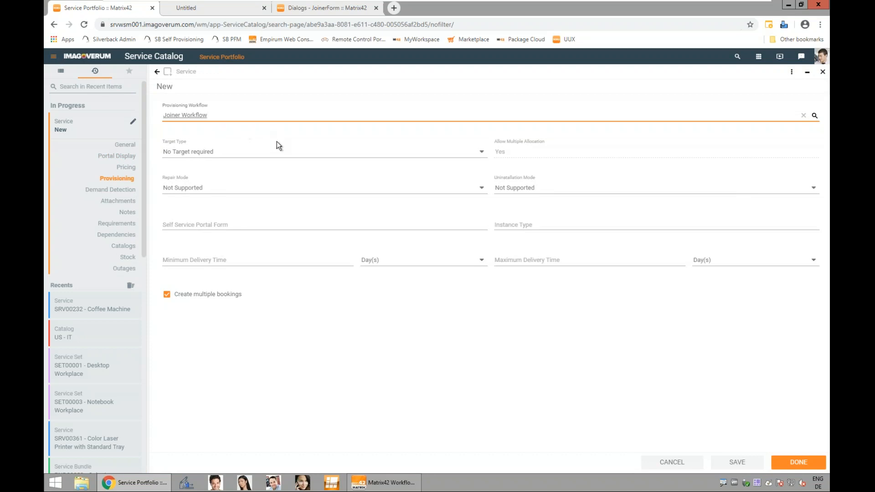
{"action": "left_click", "coordinate": [229, 227]}
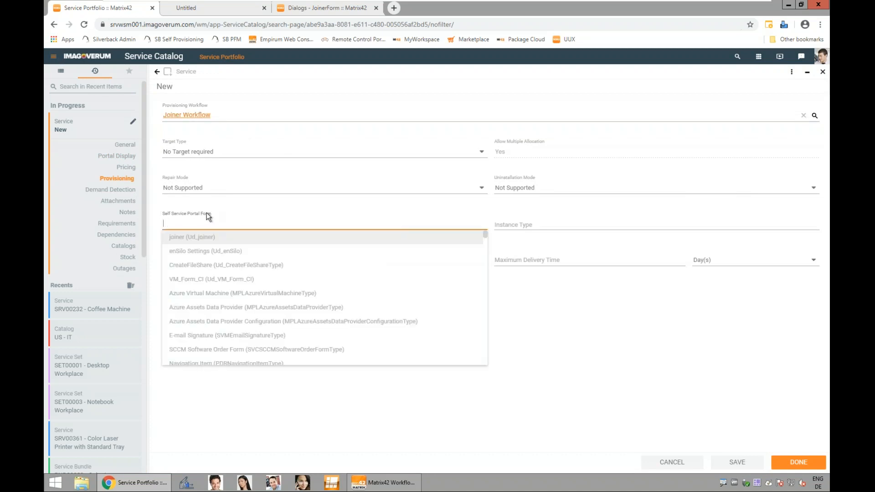
{"action": "left_click", "coordinate": [202, 241]}
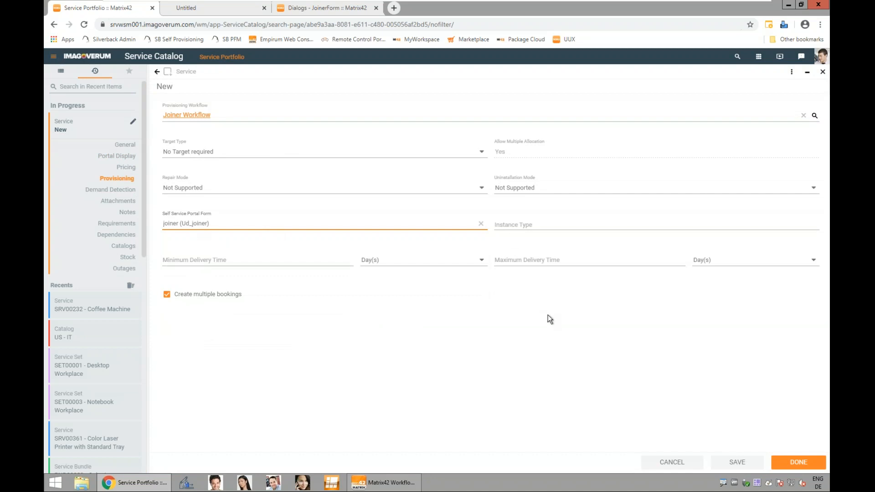
Step: Add the Joiner service to the DE - IT catalog
{"action": "left_click", "coordinate": [128, 246]}
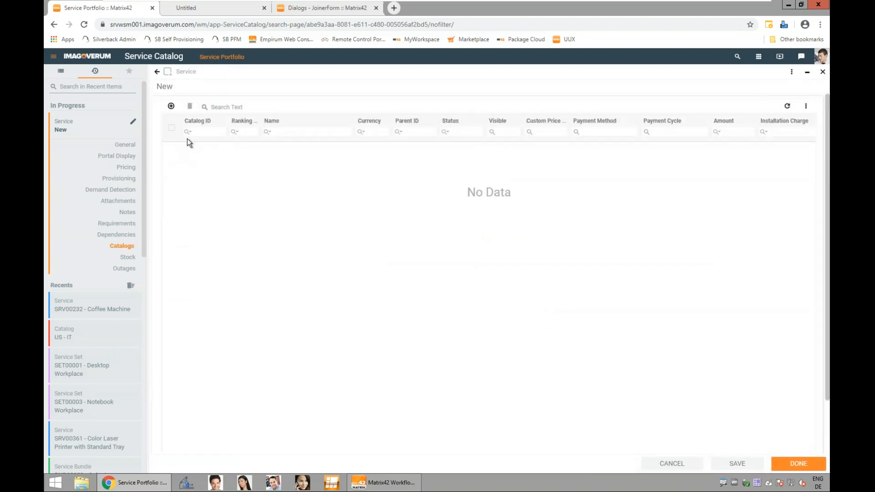
{"action": "left_click", "coordinate": [172, 107]}
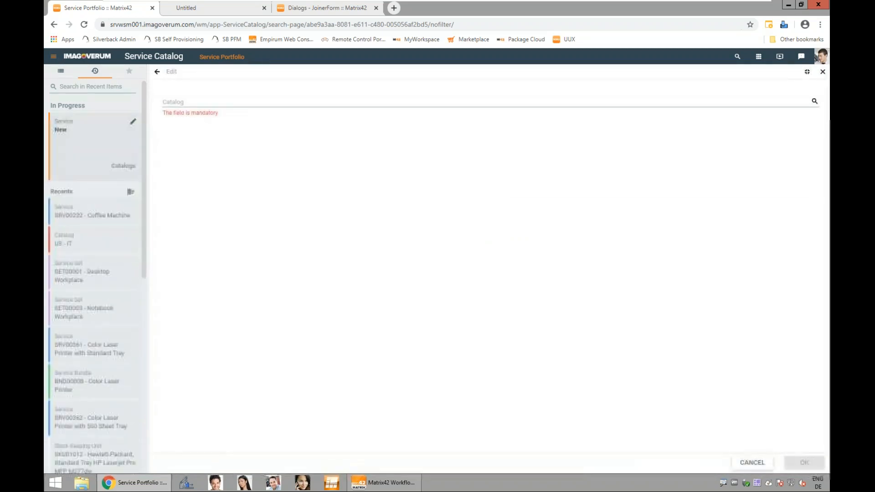
{"action": "left_click", "coordinate": [815, 101]}
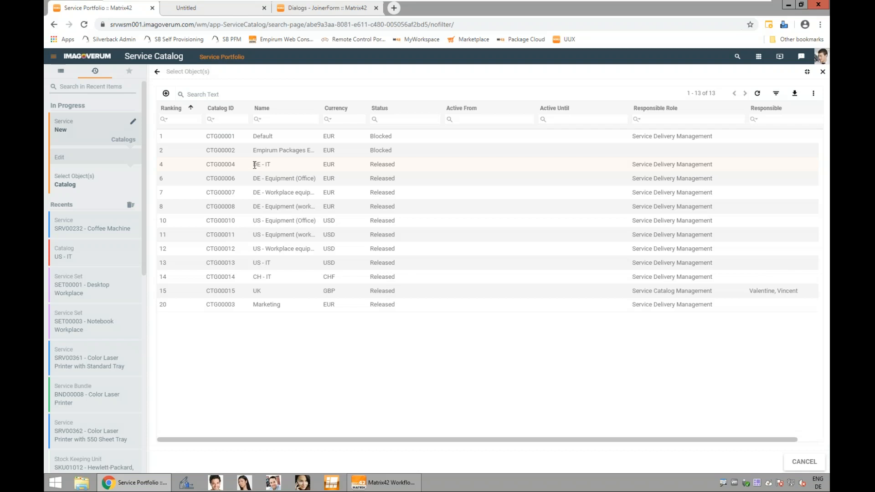
{"action": "left_click", "coordinate": [254, 165]}
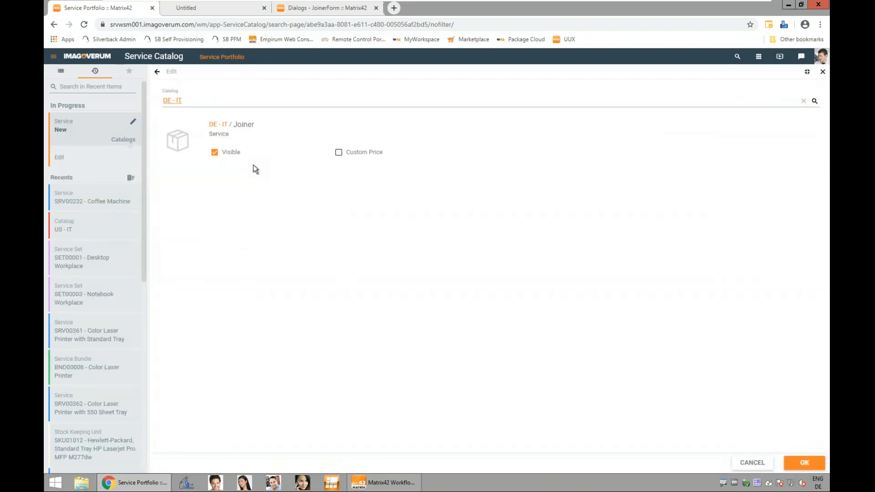
{"action": "left_click", "coordinate": [803, 462]}
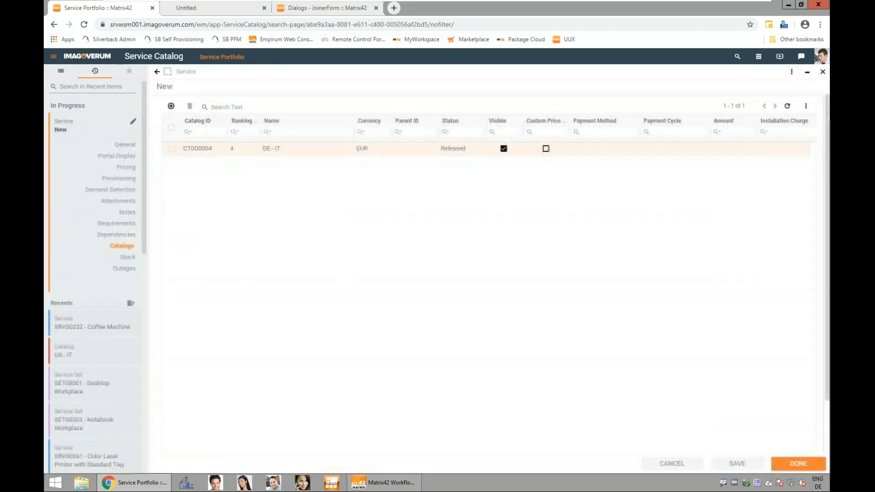
Step: Add the service to the US - IT catalog as well and save the finished service
{"action": "left_click", "coordinate": [171, 106]}
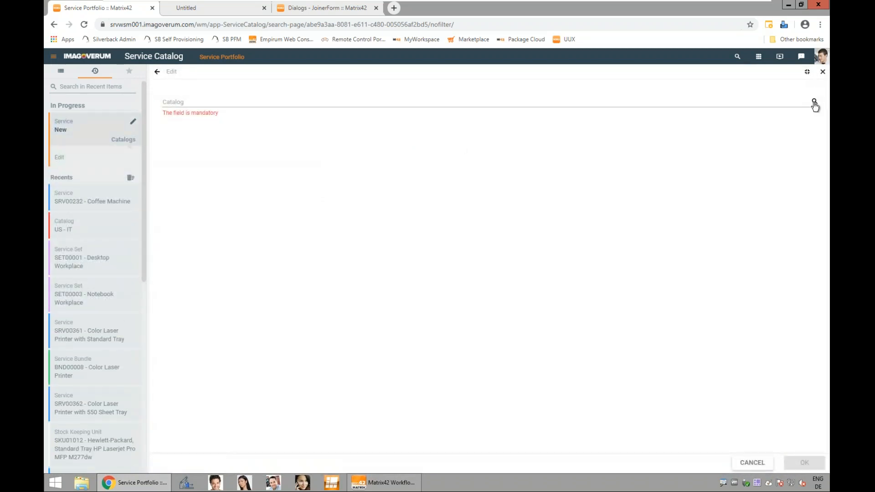
{"action": "left_click", "coordinate": [816, 103]}
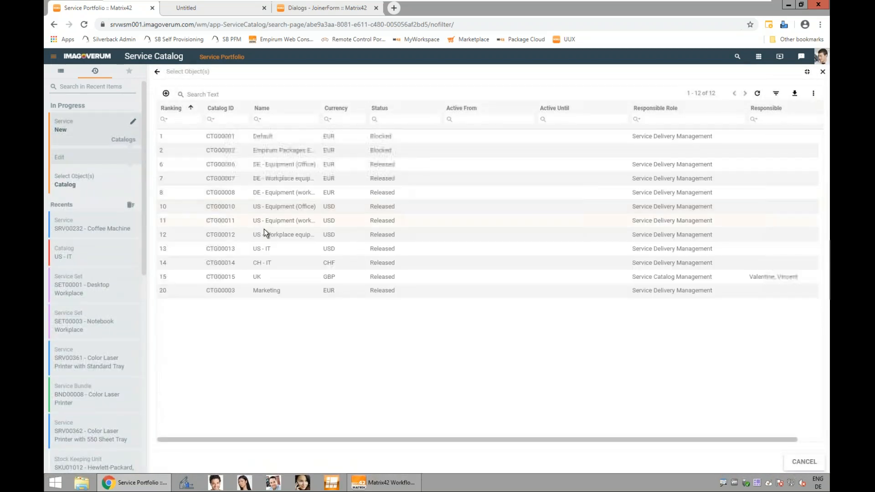
{"action": "left_click", "coordinate": [193, 250]}
{"action": "left_click", "coordinate": [803, 463]}
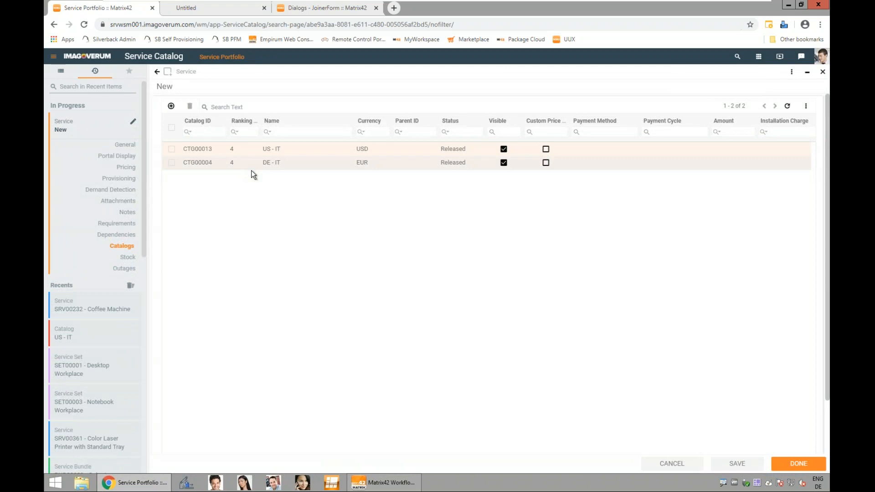
{"action": "left_click", "coordinate": [795, 467]}
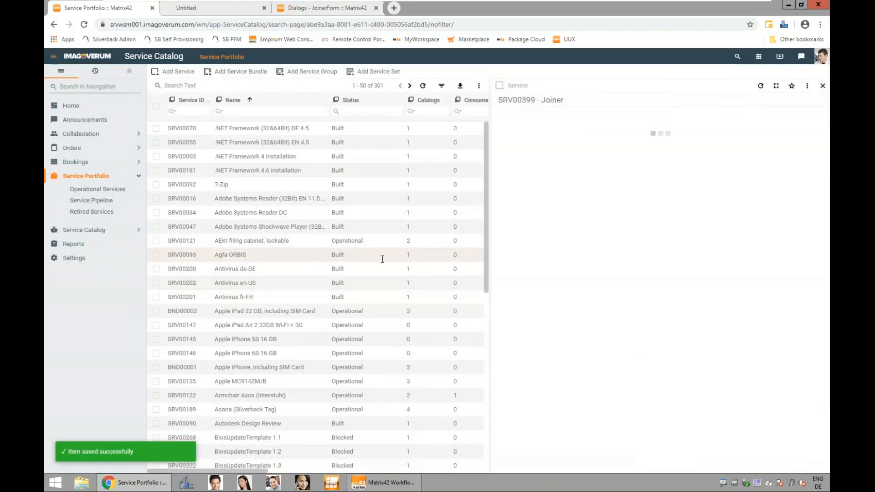
Step: Switch to the requester's Self Service Portal and browse the catalog to the Security category under Services
{"action": "left_click", "coordinate": [303, 482]}
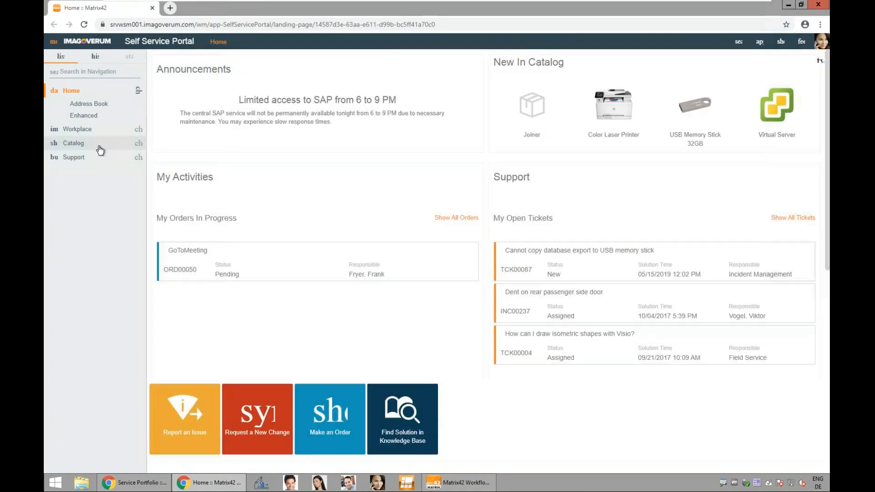
{"action": "left_click", "coordinate": [84, 151]}
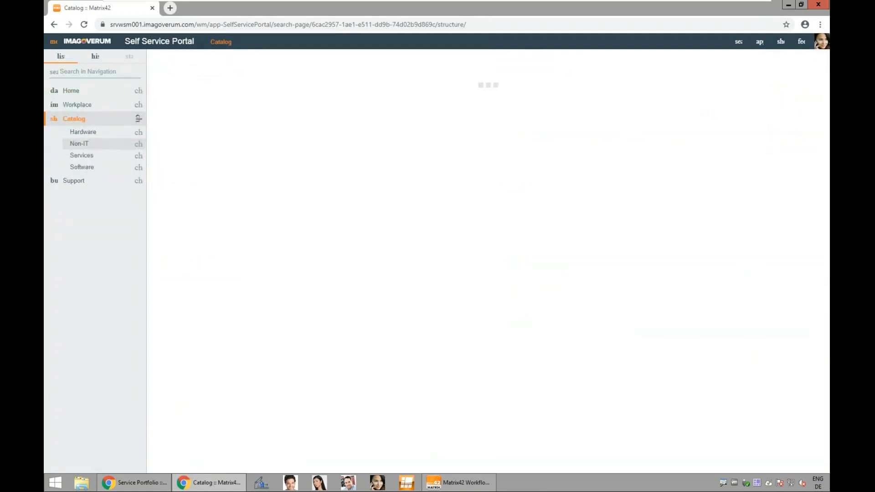
{"action": "left_click", "coordinate": [100, 159]}
{"action": "left_click", "coordinate": [100, 201]}
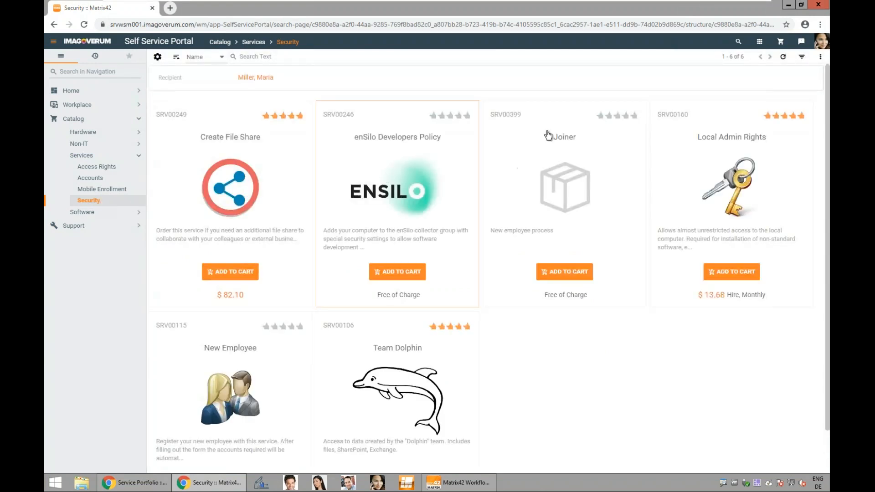
Step: Order the Joiner service, filling in the new employee's first name and surname in its service form
{"action": "left_click", "coordinate": [565, 273]}
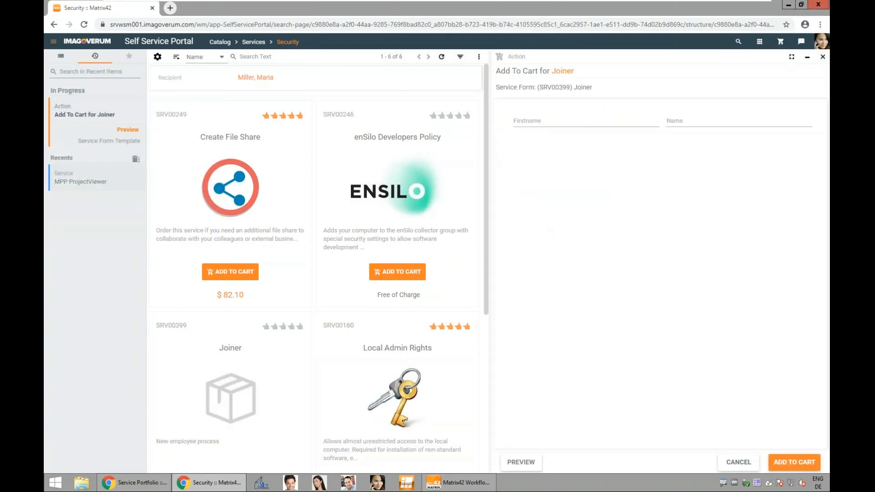
{"action": "left_click", "coordinate": [536, 122]}
{"action": "type", "text": "Joe"}
{"action": "key", "text": "Tab"}
{"action": "left_click", "coordinate": [782, 463]}
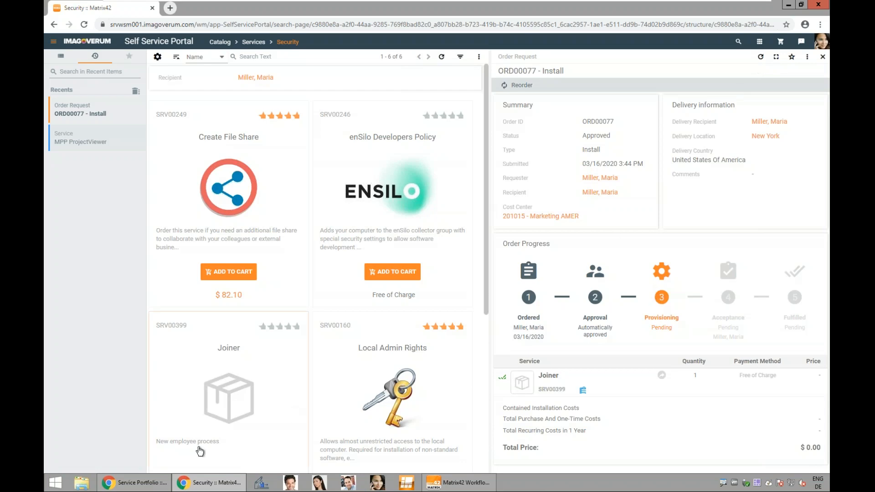
Step: Check the Service Catalog's collaboration tasks for the new HR task and view its description and responsible role
{"action": "left_click", "coordinate": [150, 486]}
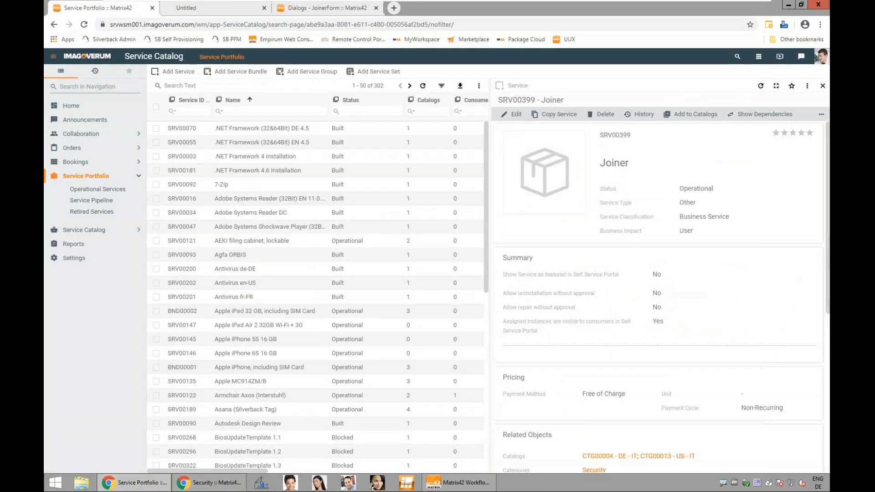
{"action": "left_click", "coordinate": [759, 57]}
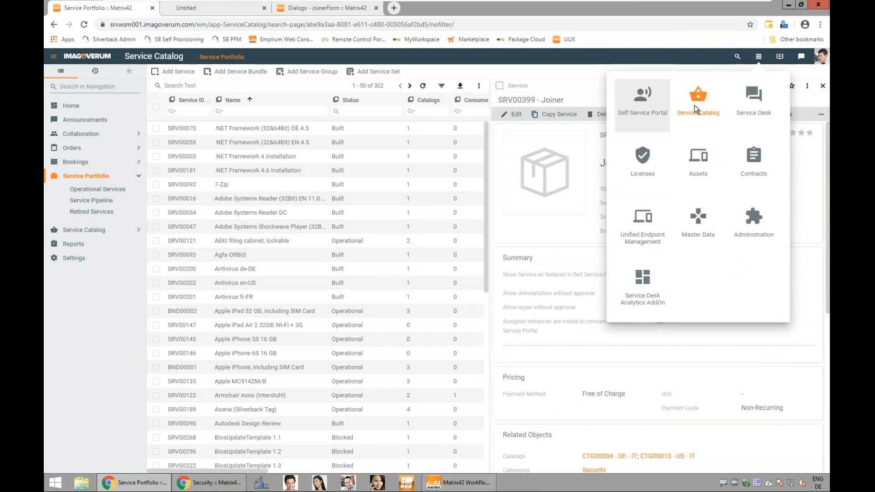
{"action": "left_click", "coordinate": [107, 133]}
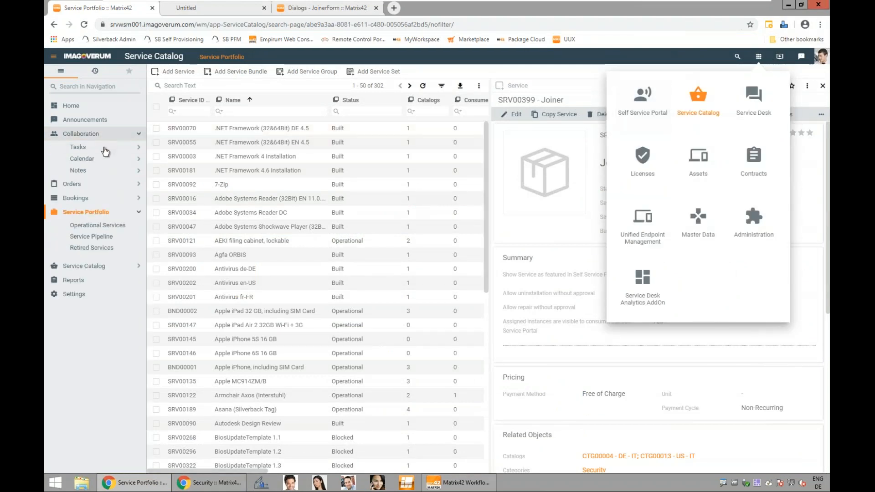
{"action": "left_click", "coordinate": [104, 147]}
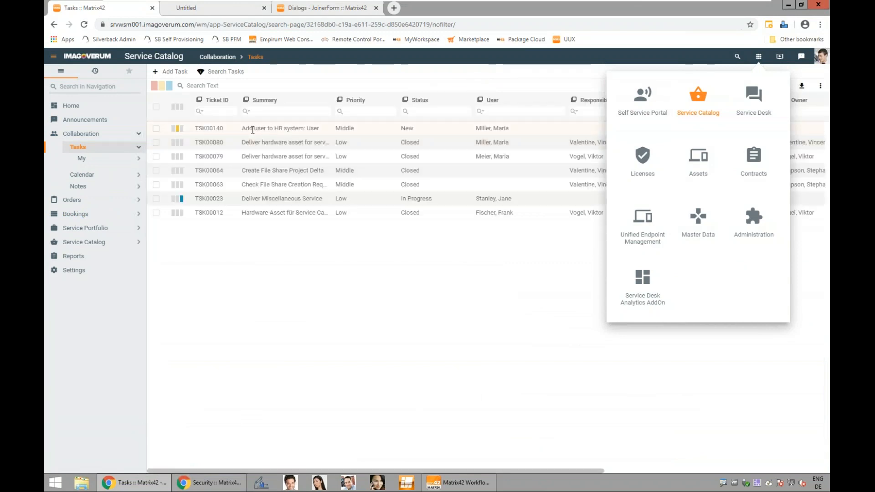
{"action": "left_click", "coordinate": [253, 129]}
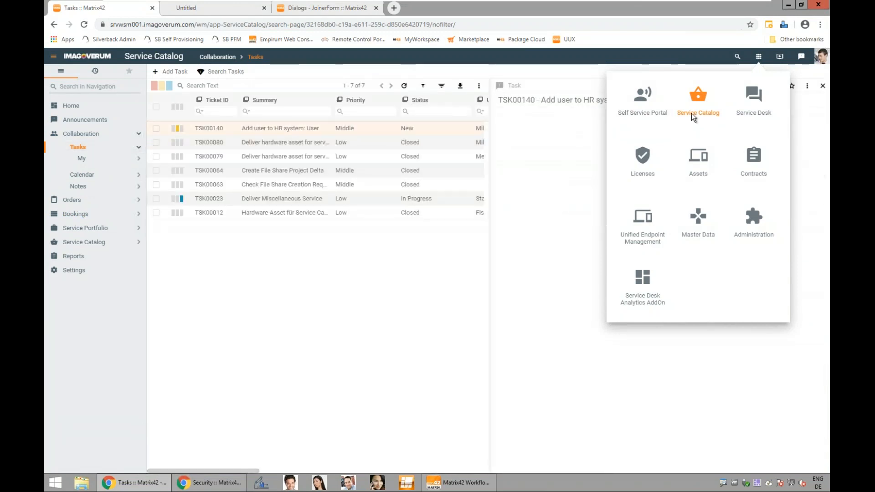
{"action": "left_click", "coordinate": [759, 57]}
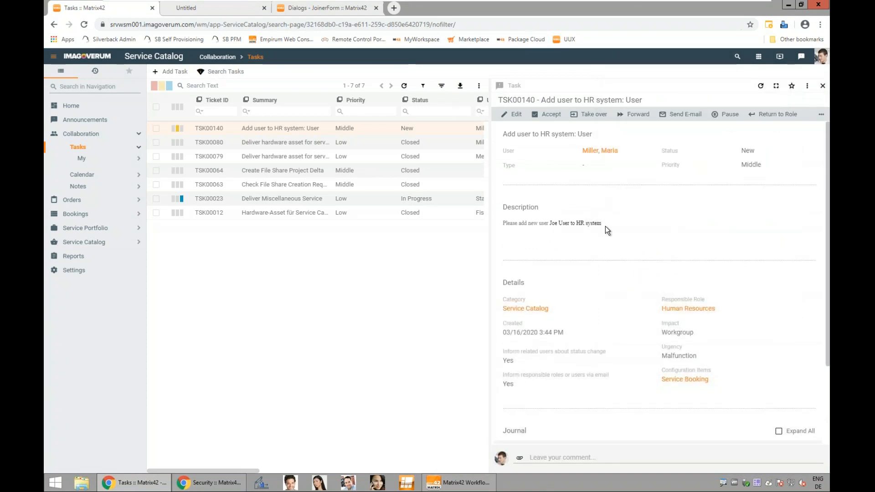
Step: Look up the new employee's account in Active Directory Users and Computers, check its logon name and close the properties unchanged
{"action": "left_click", "coordinate": [68, 481]}
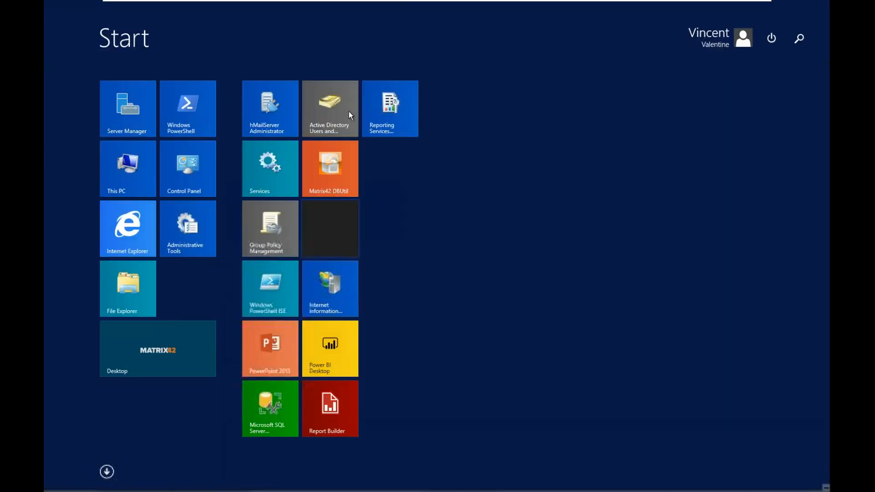
{"action": "left_click", "coordinate": [332, 111]}
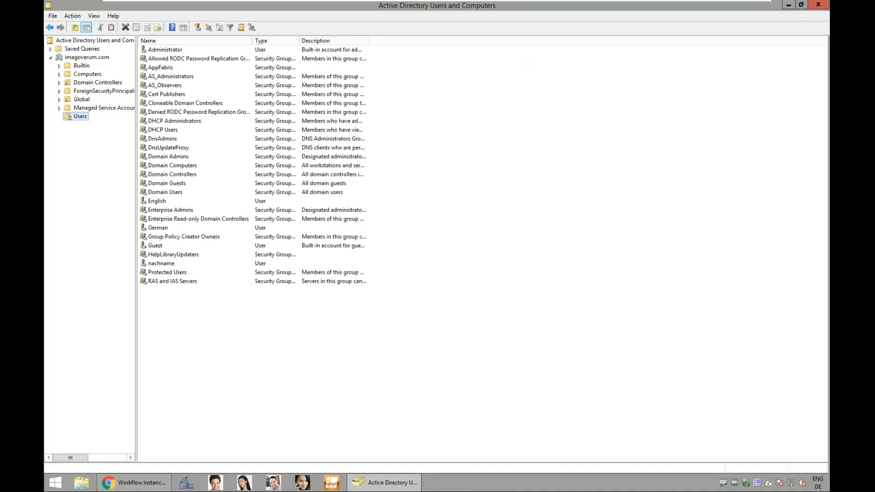
{"action": "double_click", "coordinate": [160, 326]}
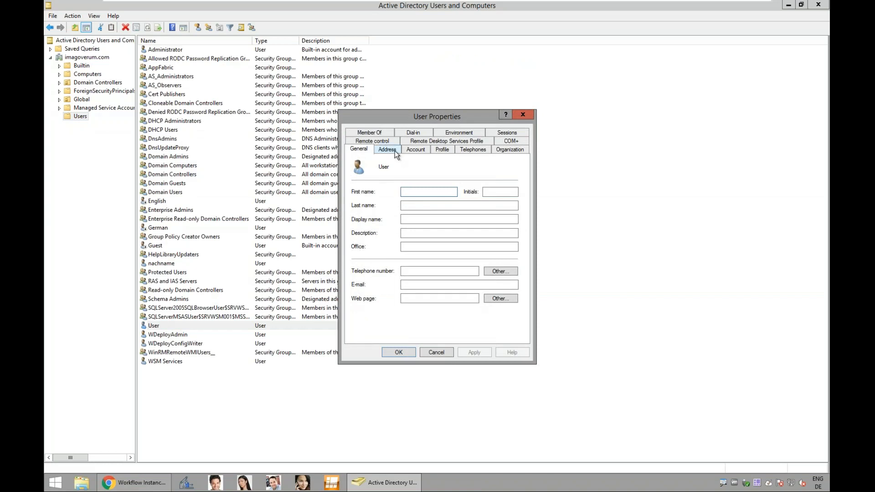
{"action": "left_click", "coordinate": [416, 150]}
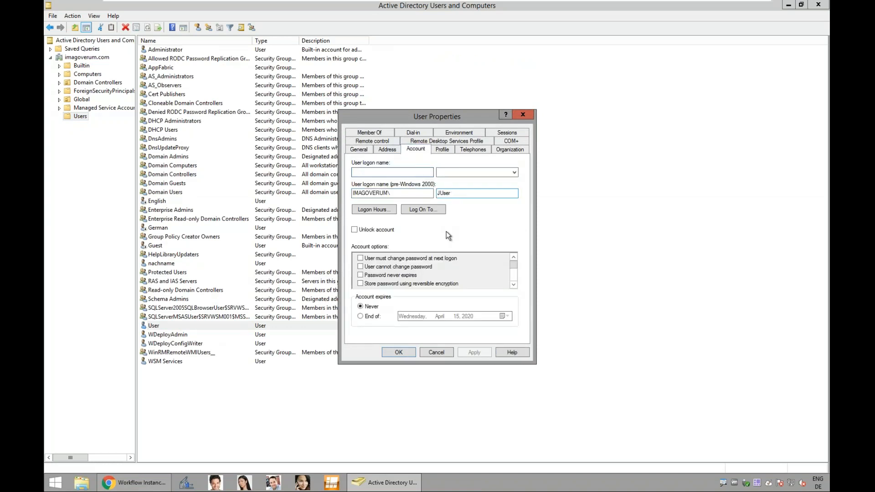
{"action": "left_click", "coordinate": [448, 353]}
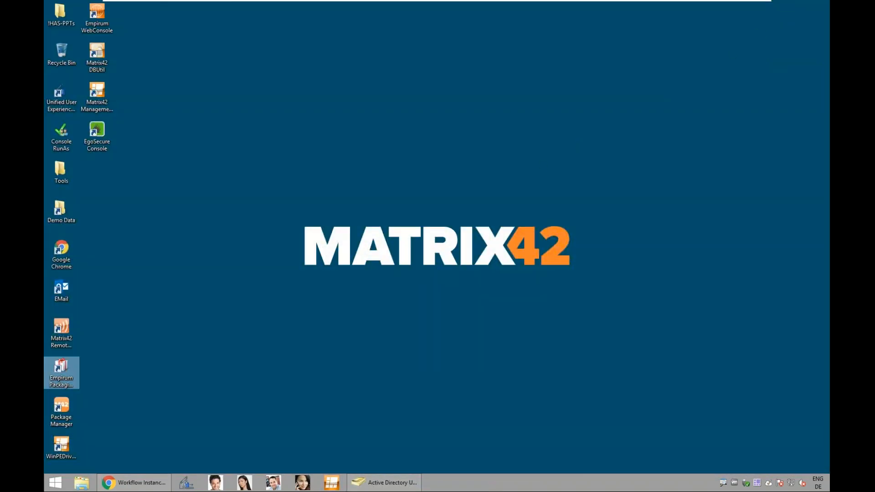
Step: Open the latest Joiner Workflow instance in visual tracking and examine its executed activities and events in the maximized Workflow Studio
{"action": "left_click", "coordinate": [157, 483]}
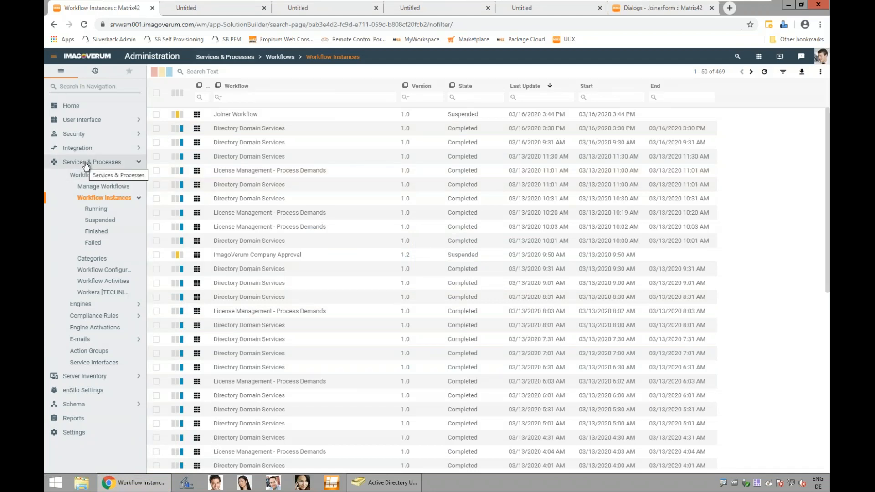
{"action": "left_click", "coordinate": [275, 119]}
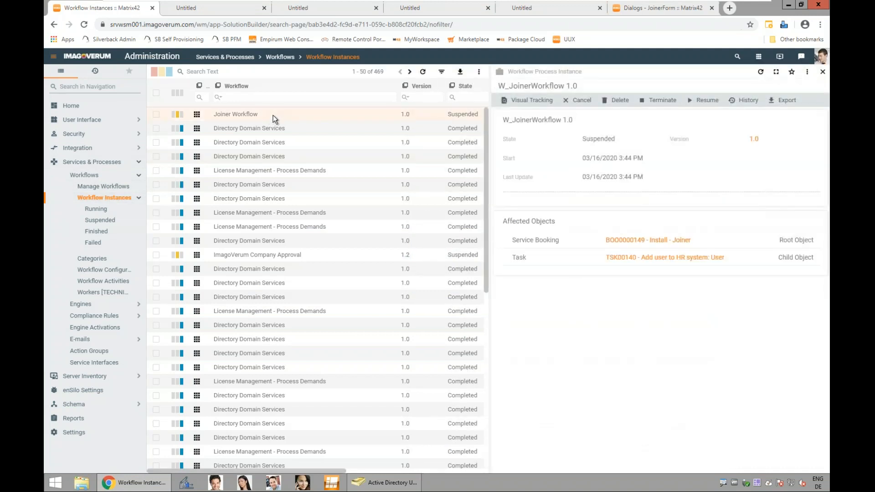
{"action": "left_click", "coordinate": [532, 100]}
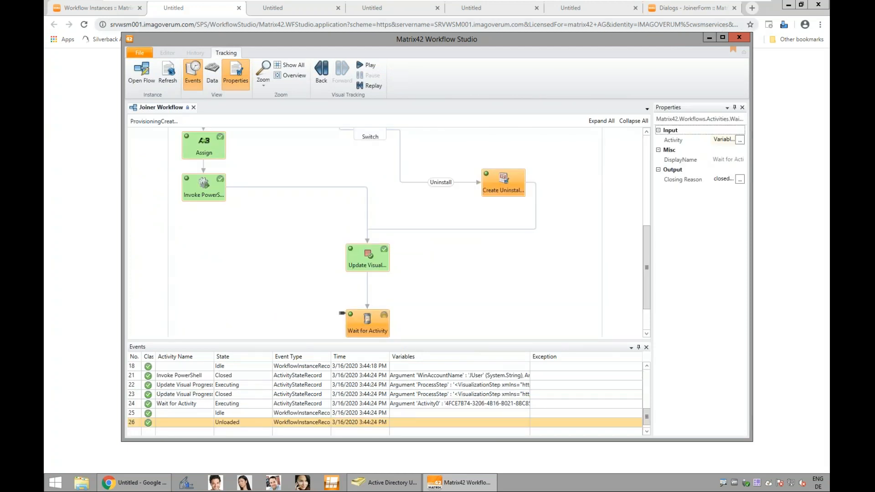
{"action": "left_click", "coordinate": [723, 37]}
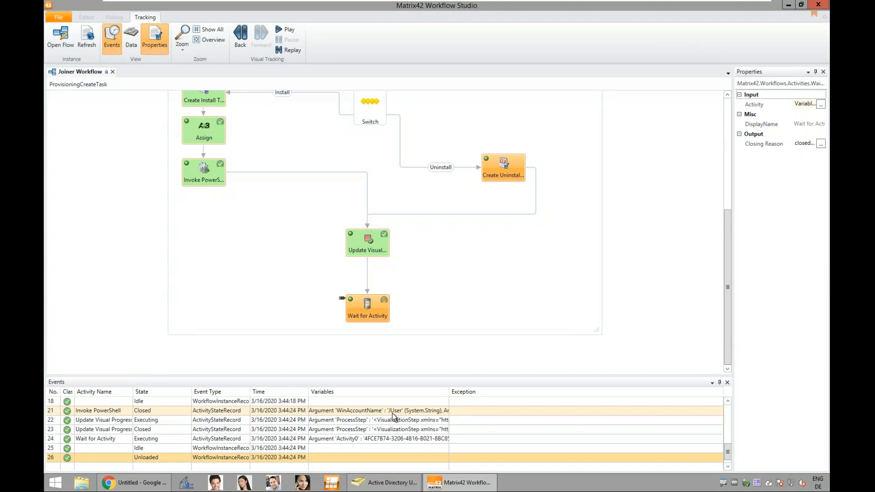
{"action": "mouse_move", "coordinate": [367, 318]}
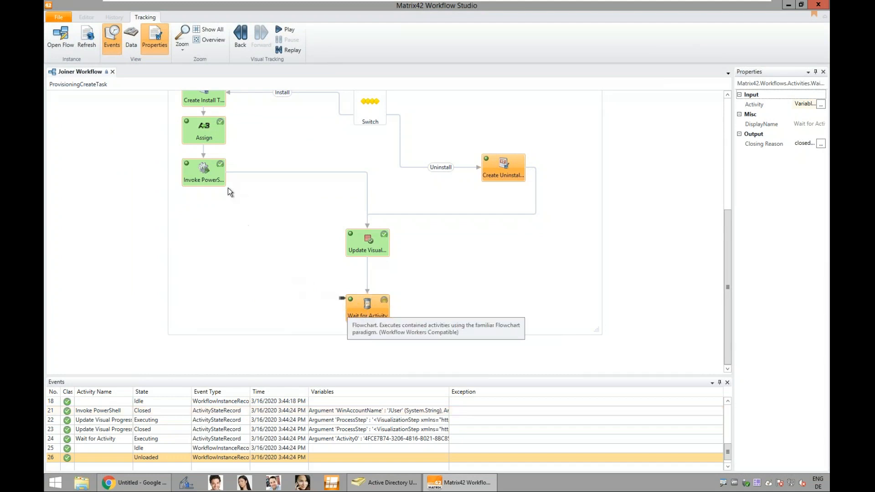
{"action": "scroll", "coordinate": [228, 184], "scroll_direction": "up", "scroll_amount": 2}
{"action": "mouse_move", "coordinate": [186, 150]}
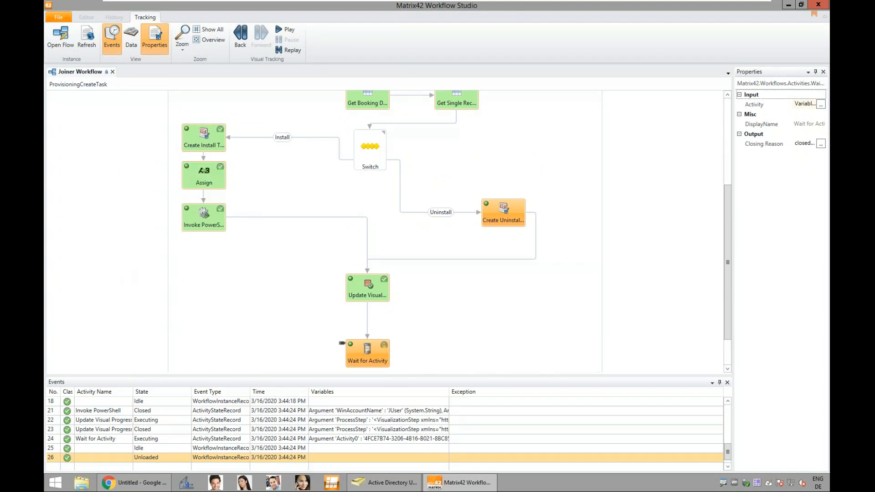
Step: Switch back to the browser and open the task for adding the user to the HR system in the Service Catalog
{"action": "left_click", "coordinate": [126, 485]}
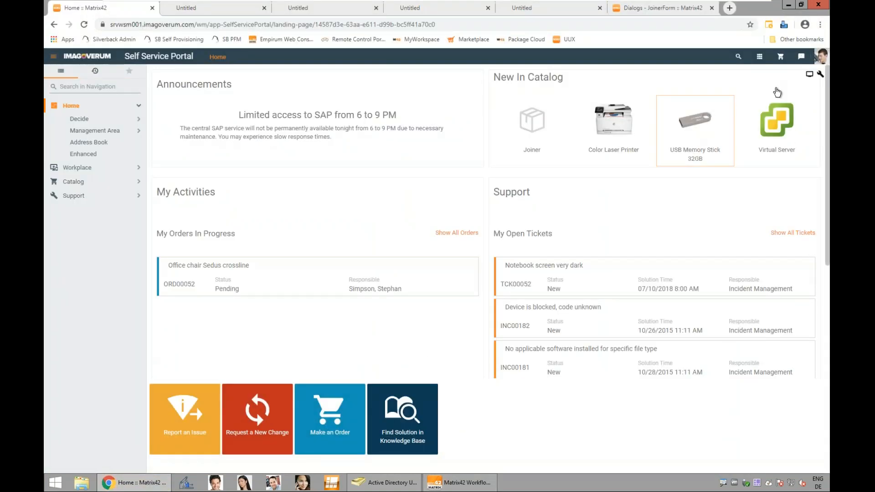
{"action": "left_click", "coordinate": [759, 57]}
{"action": "left_click", "coordinate": [717, 105]}
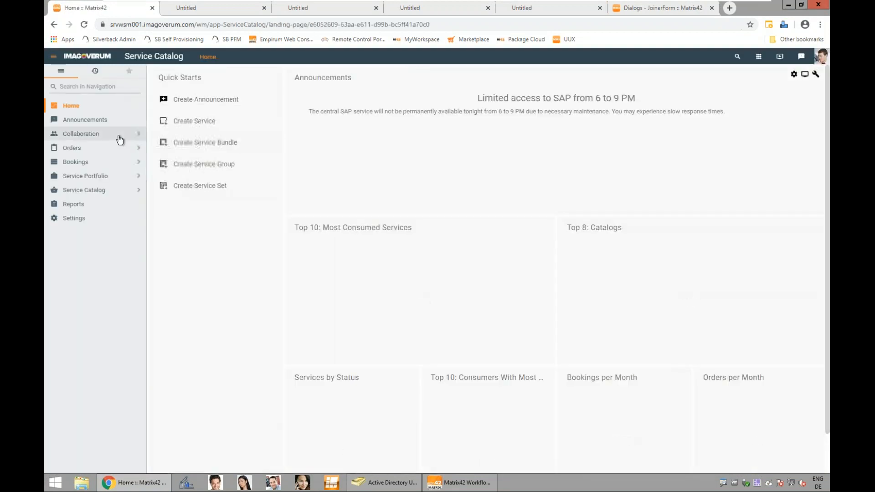
{"action": "left_click", "coordinate": [120, 134]}
{"action": "left_click", "coordinate": [118, 149]}
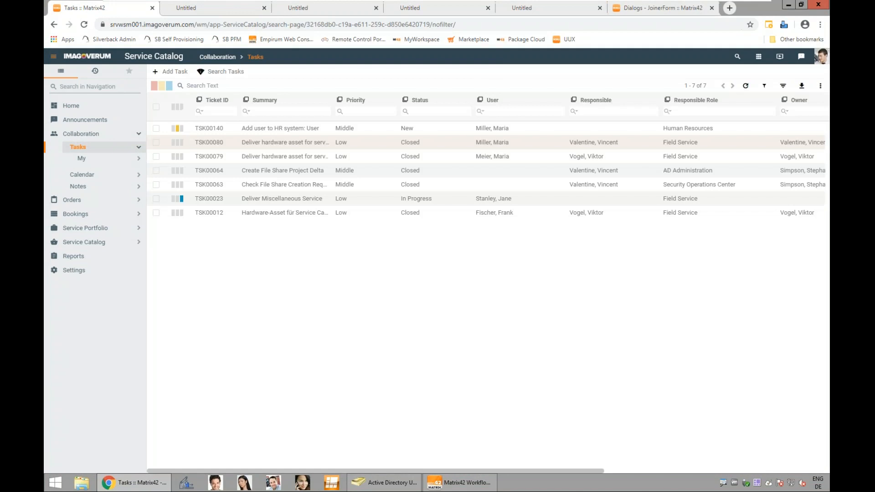
{"action": "left_click", "coordinate": [274, 128]}
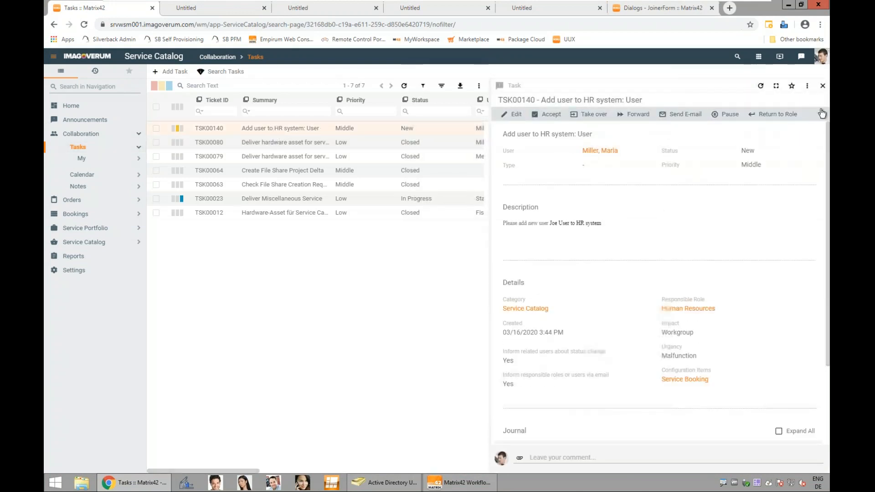
Step: Close the HR task with the solution "done", keeping the proposed classification and notification options
{"action": "left_click", "coordinate": [822, 115]}
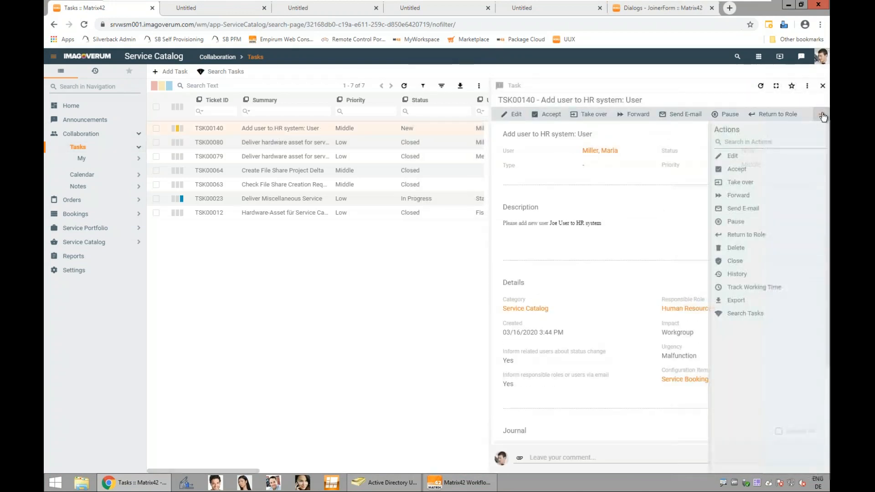
{"action": "left_click", "coordinate": [729, 262]}
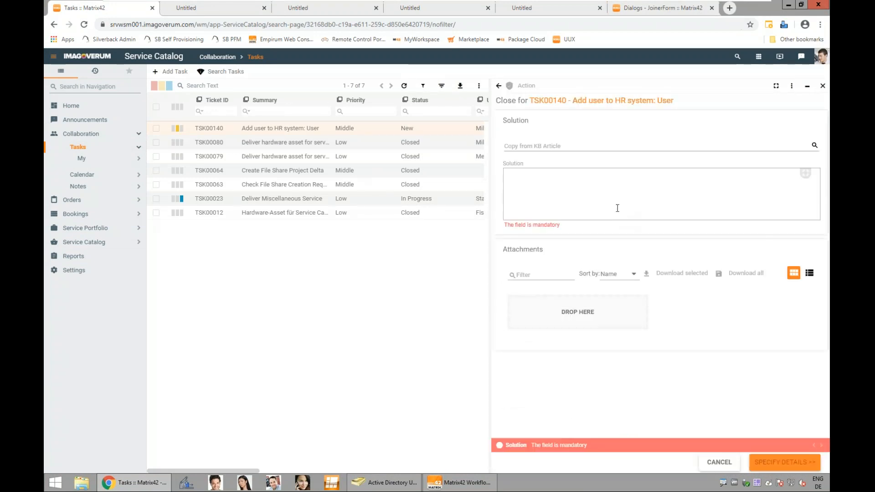
{"action": "left_click", "coordinate": [615, 206]}
{"action": "type", "text": "done"}
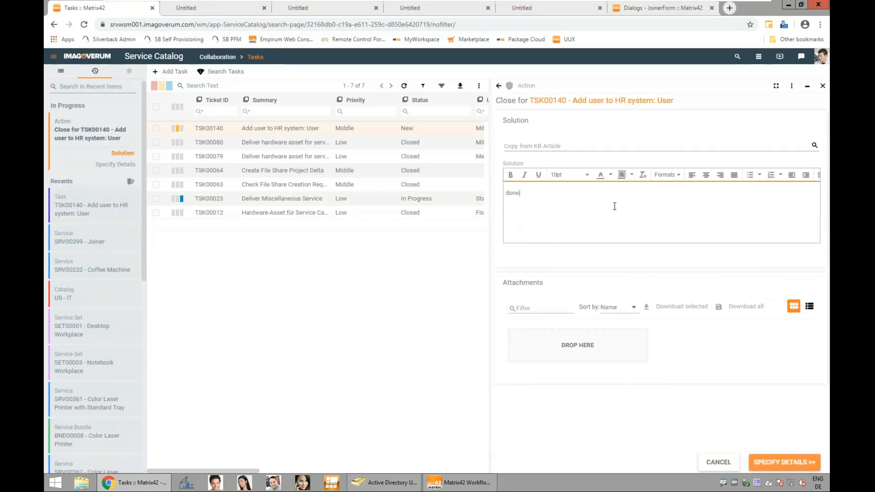
{"action": "left_click", "coordinate": [775, 461]}
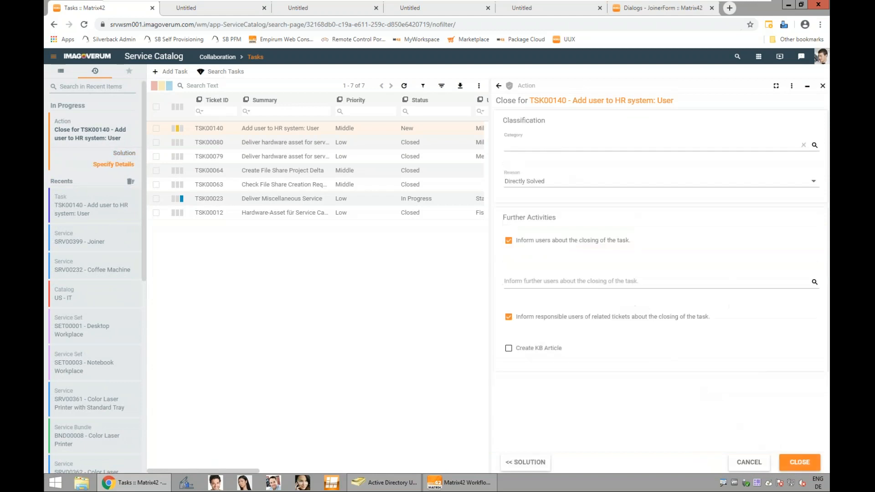
{"action": "left_click", "coordinate": [525, 459]}
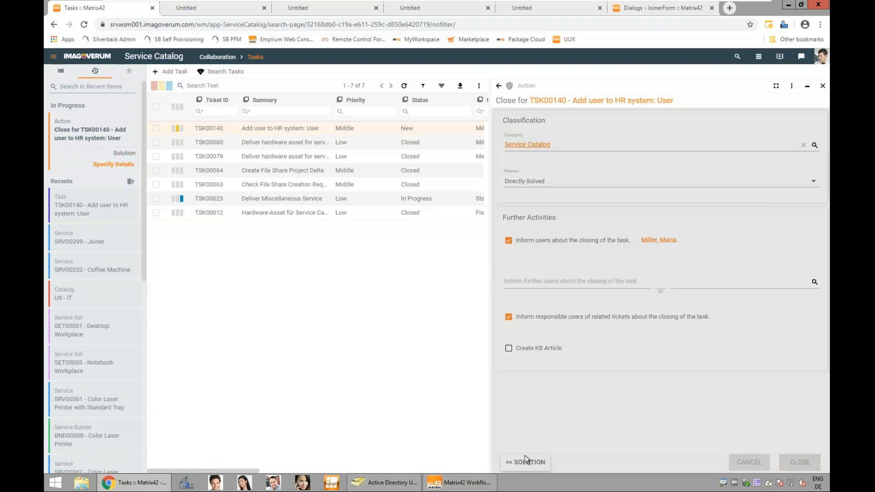
Step: Switch to Workflow Studio and refresh the Joiner Workflow tracking view
{"action": "left_click", "coordinate": [484, 487]}
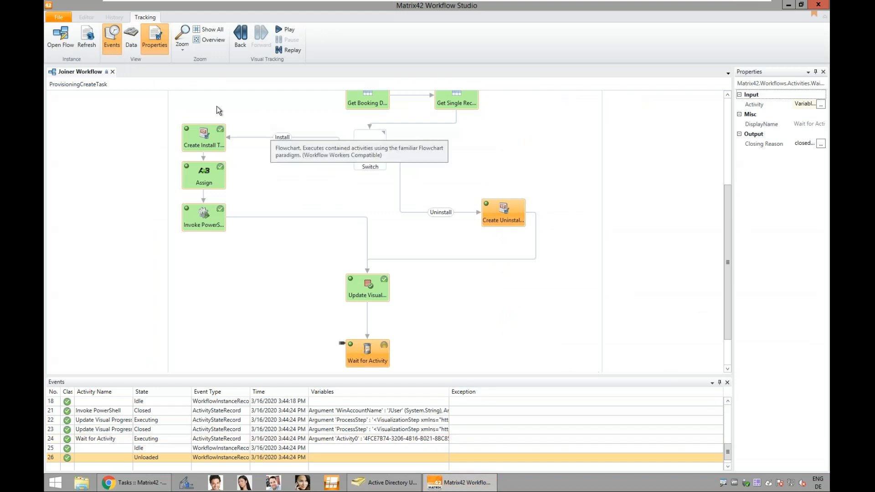
{"action": "left_click", "coordinate": [83, 44]}
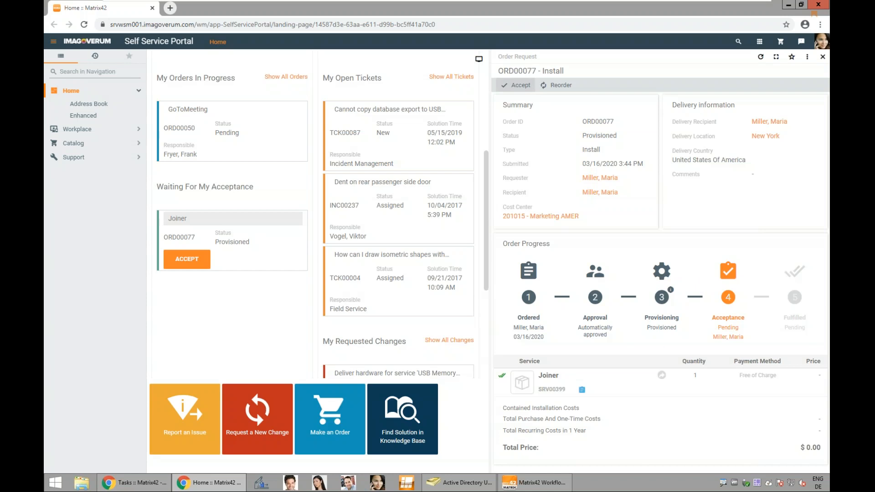
Step: Accept the provisioned Joiner order in the Self Service Portal with a five-star rating and the comment "great"
{"action": "left_click", "coordinate": [510, 85]}
{"action": "left_click", "coordinate": [541, 119]}
{"action": "left_click", "coordinate": [554, 151]}
{"action": "type", "text": "great"}
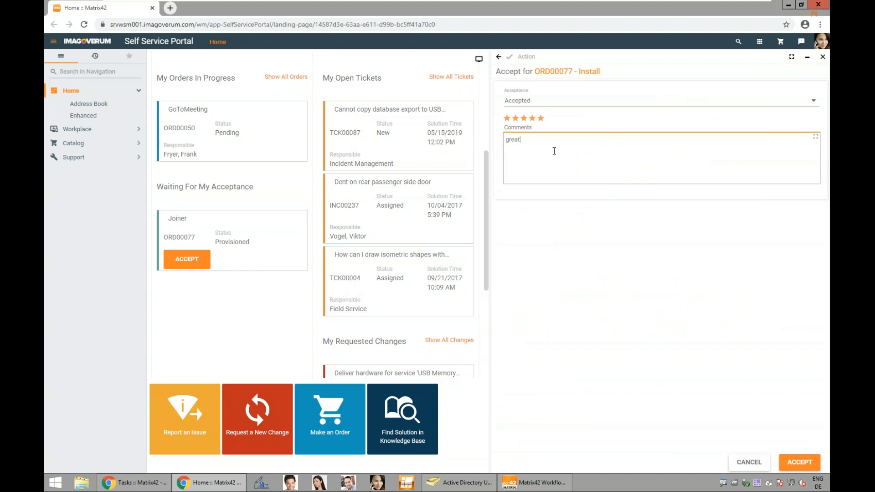
{"action": "left_click", "coordinate": [797, 463]}
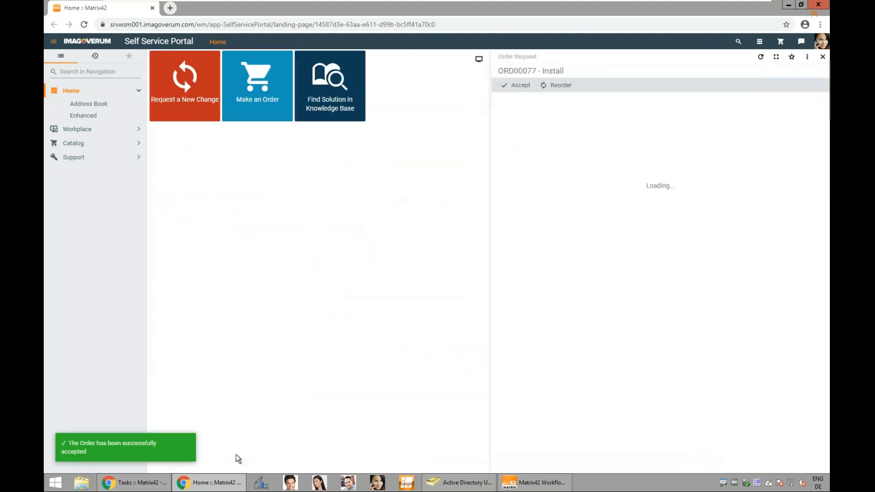